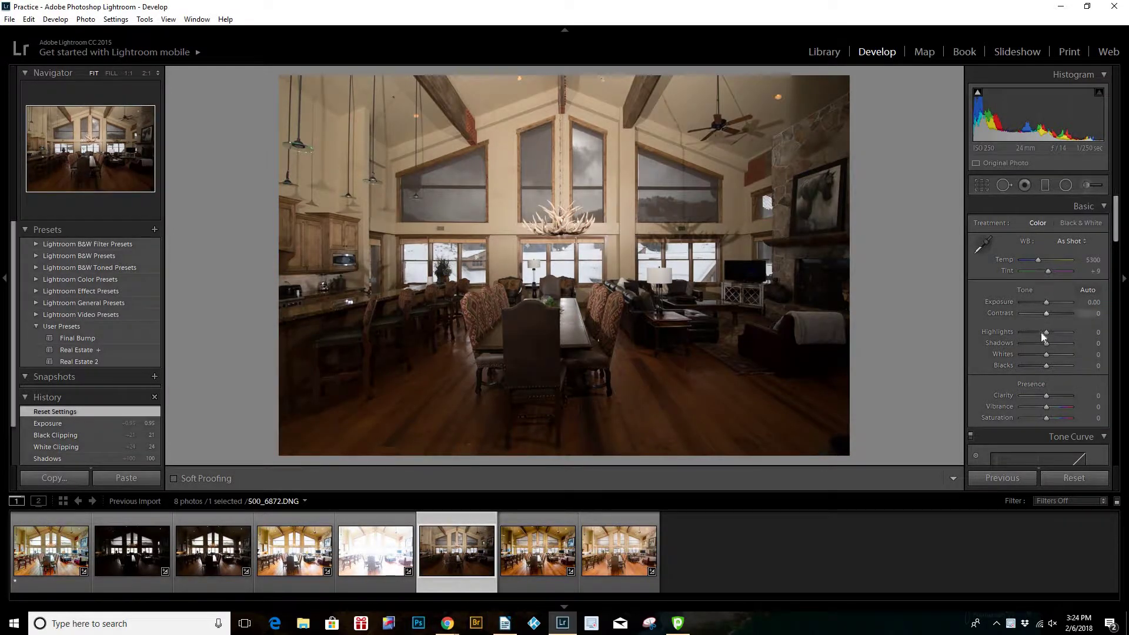
- Set the interior photo's Highlights to -100, Shadows to +100 and Whites to +50
{"action": "left_click_drag", "start_coordinate": [1046, 331], "coordinate": [1022, 334]}
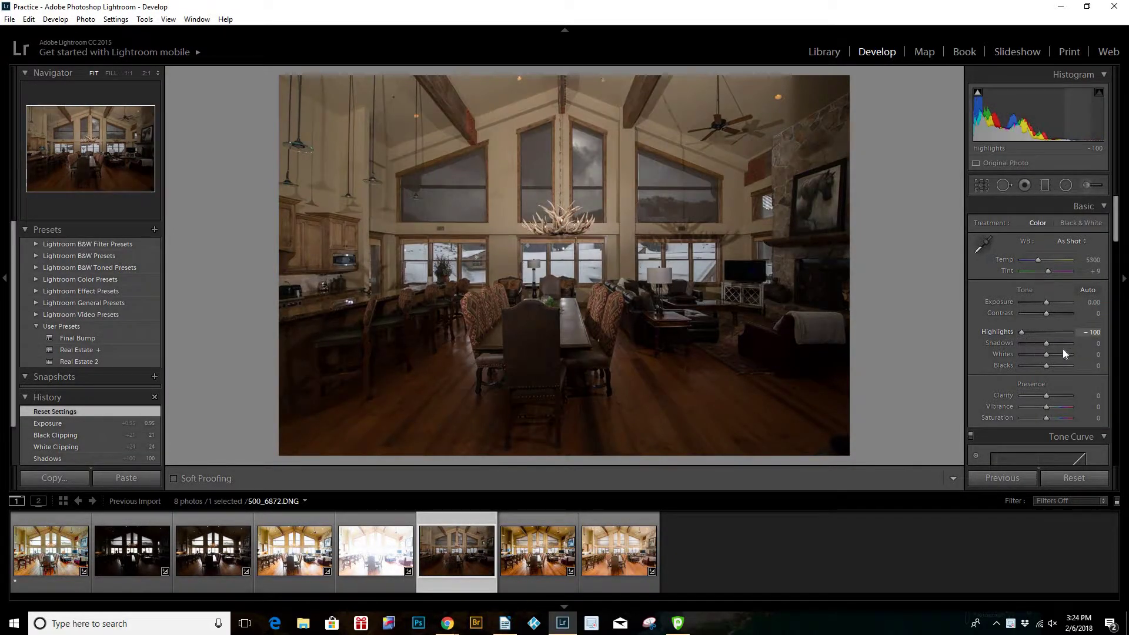
{"action": "left_click", "coordinate": [1071, 342]}
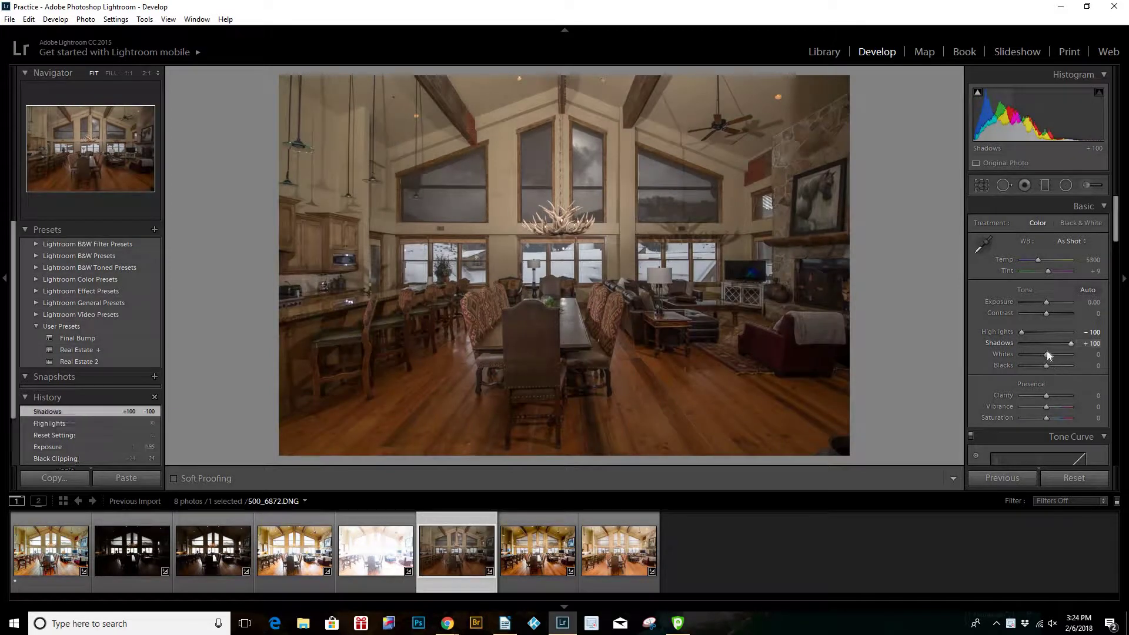
{"action": "left_click_drag", "start_coordinate": [1056, 351], "coordinate": [1060, 349]}
{"action": "key", "text": "alt"}
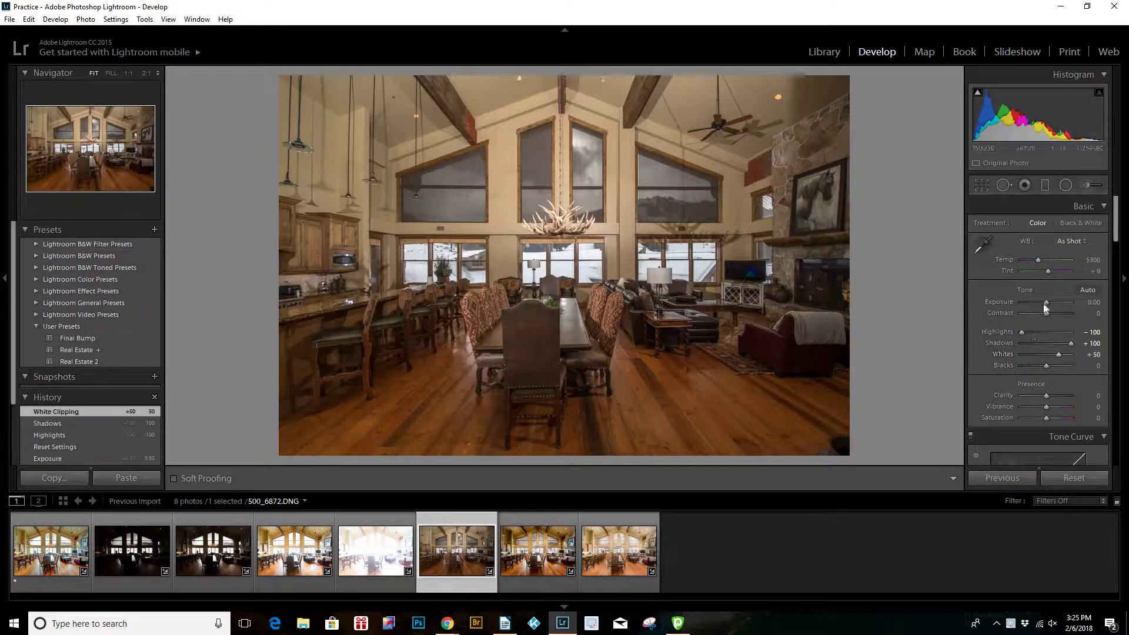
- Raise the photo's Exposure to +1.07 and lower its Blacks to -7
{"action": "left_click_drag", "start_coordinate": [1045, 303], "coordinate": [1050, 307]}
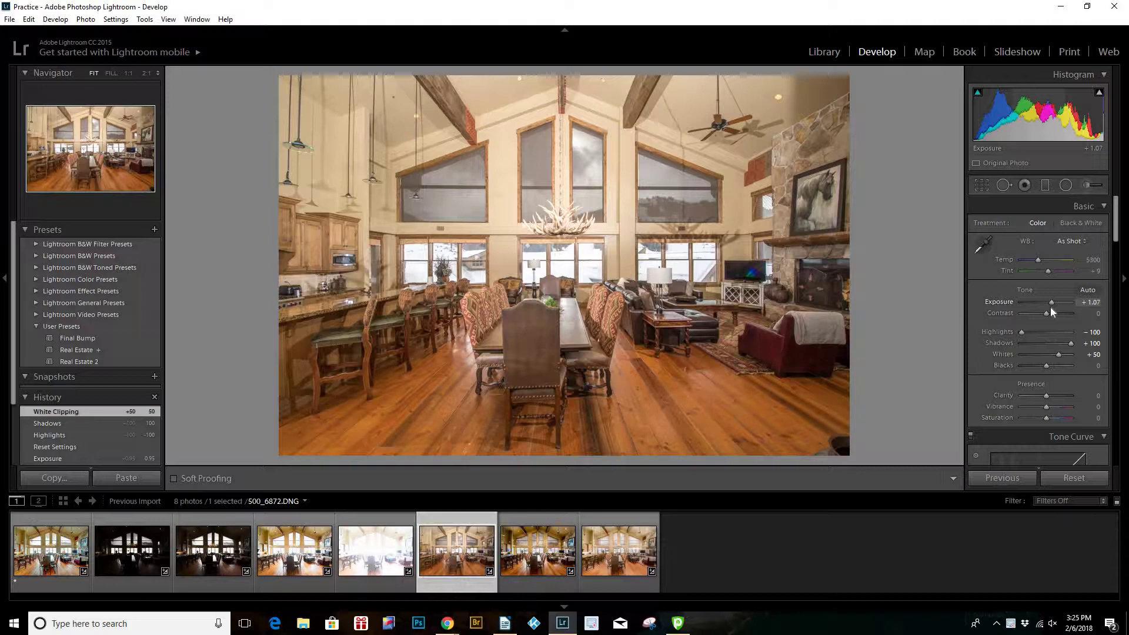
{"action": "left_click", "coordinate": [1044, 366], "text": "alt"}
{"action": "left_click_drag", "start_coordinate": [1042, 365], "coordinate": [1039, 366]}
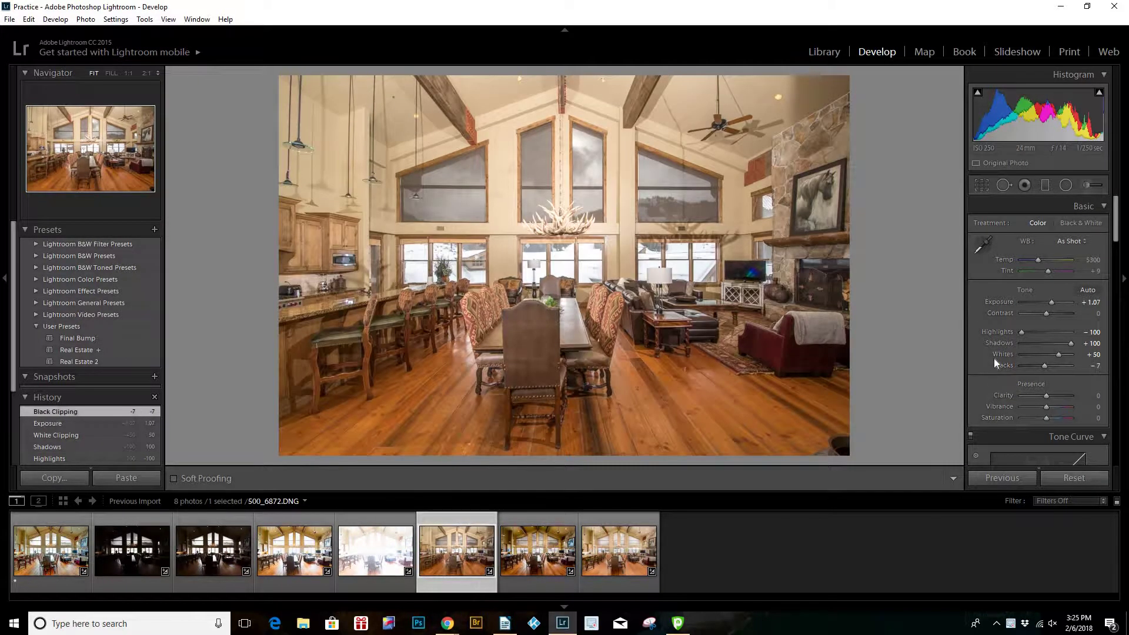
- Enable Remove Chromatic Aberration and Profile Corrections in the photo's lens corrections
{"action": "scroll", "coordinate": [993, 358], "scroll_direction": "down", "scroll_amount": 15}
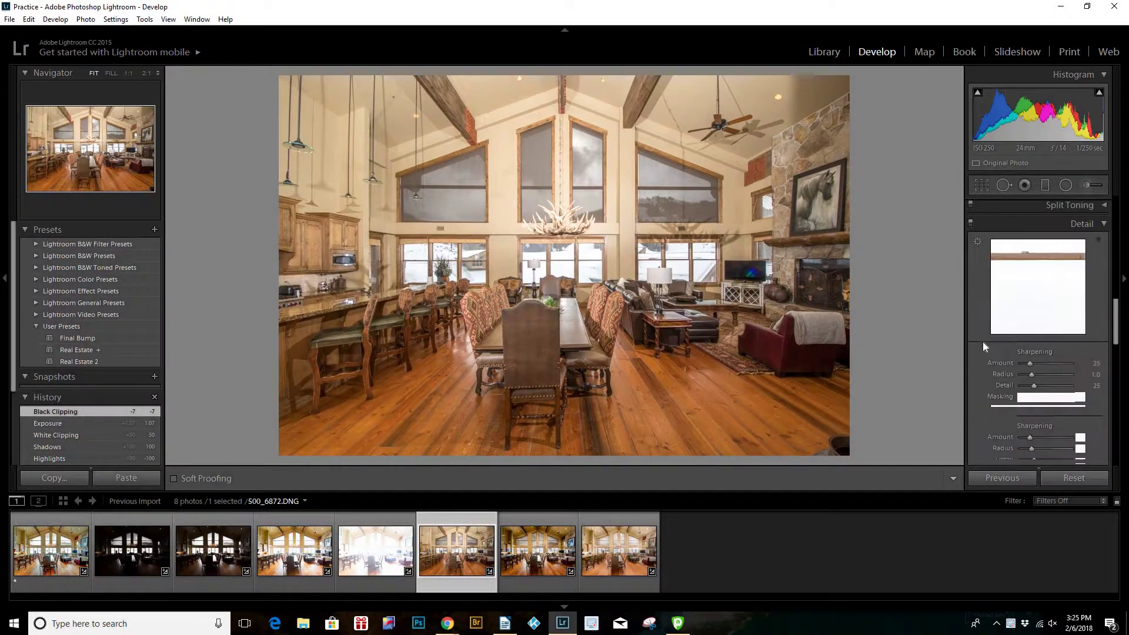
{"action": "scroll", "coordinate": [982, 341], "scroll_direction": "down", "scroll_amount": 5}
{"action": "left_click", "coordinate": [1009, 322]}
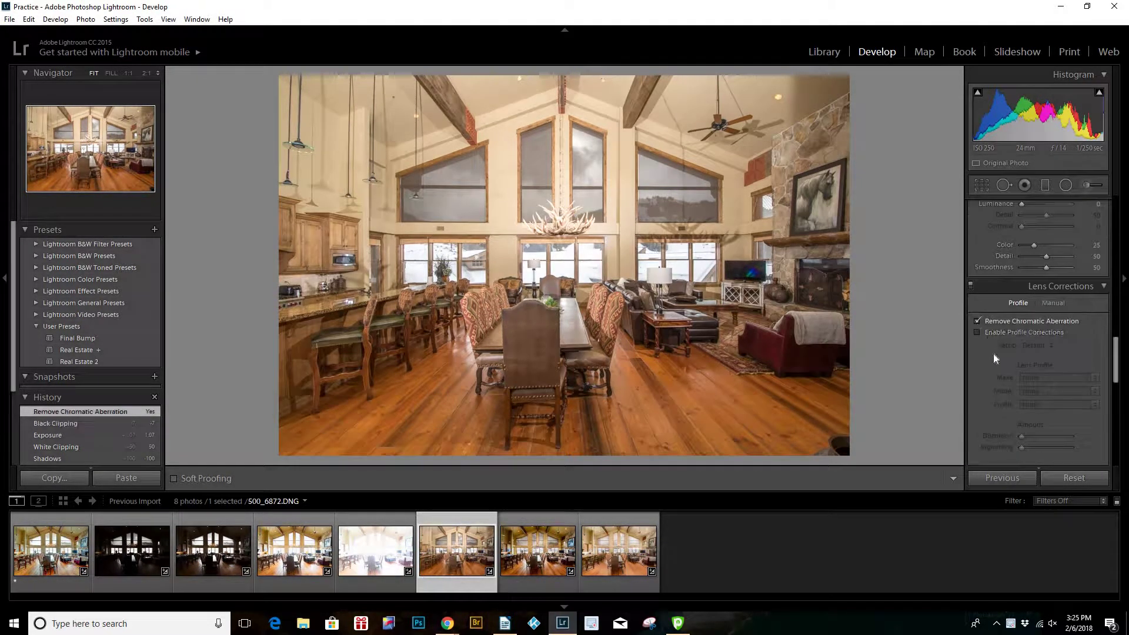
{"action": "left_click", "coordinate": [1009, 331]}
- Set the Luminance noise reduction of the photo to 29
{"action": "scroll", "coordinate": [978, 389], "scroll_direction": "up", "scroll_amount": 4}
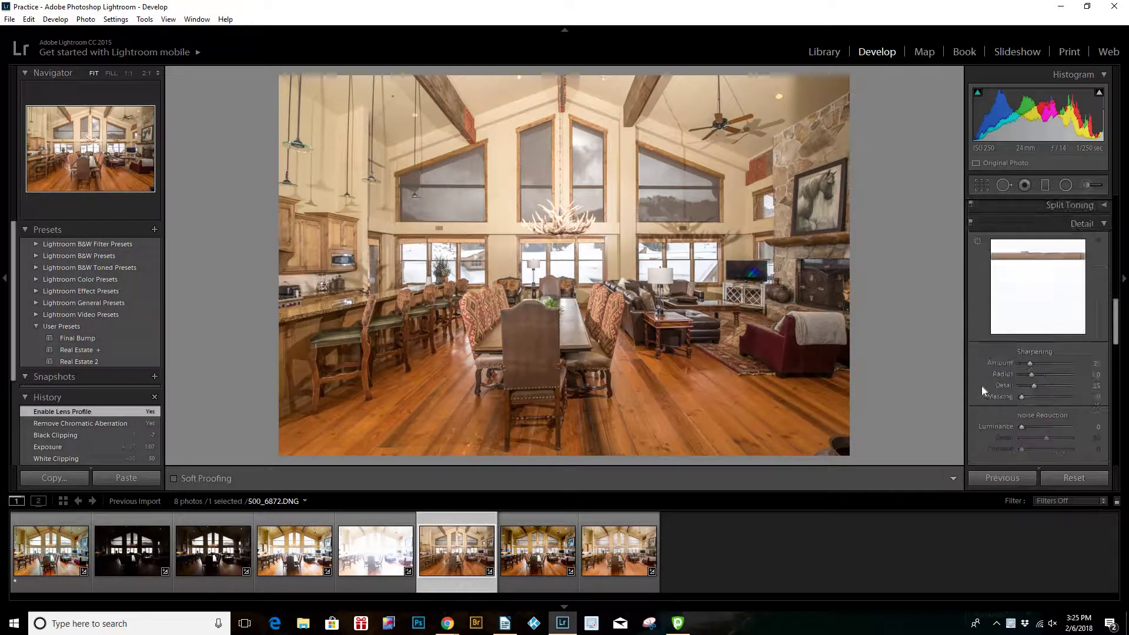
{"action": "scroll", "coordinate": [999, 352], "scroll_direction": "down", "scroll_amount": 4}
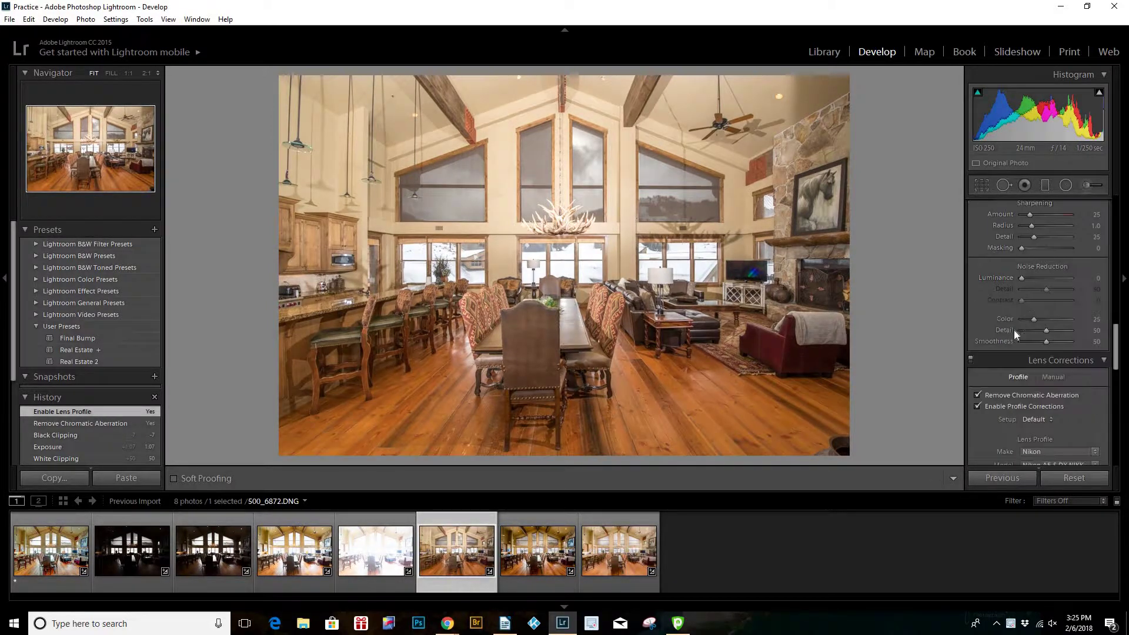
{"action": "left_click", "coordinate": [1035, 281]}
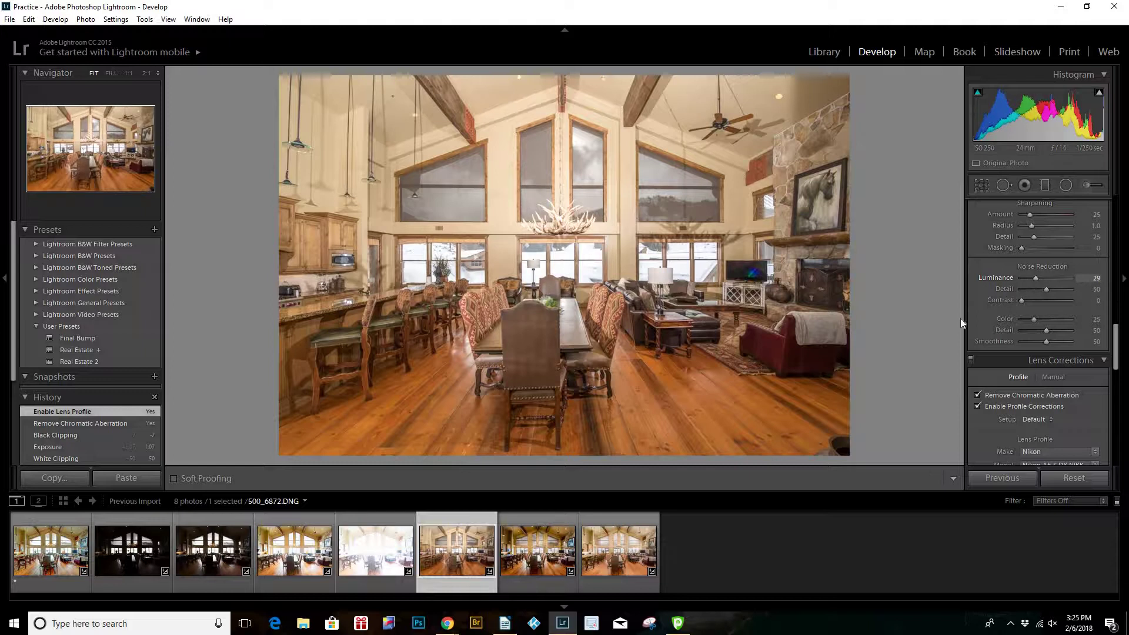
- Look over the Transform and Effects settings and dismiss the Facebook notification
{"action": "scroll", "coordinate": [1000, 314], "scroll_direction": "down", "scroll_amount": 5}
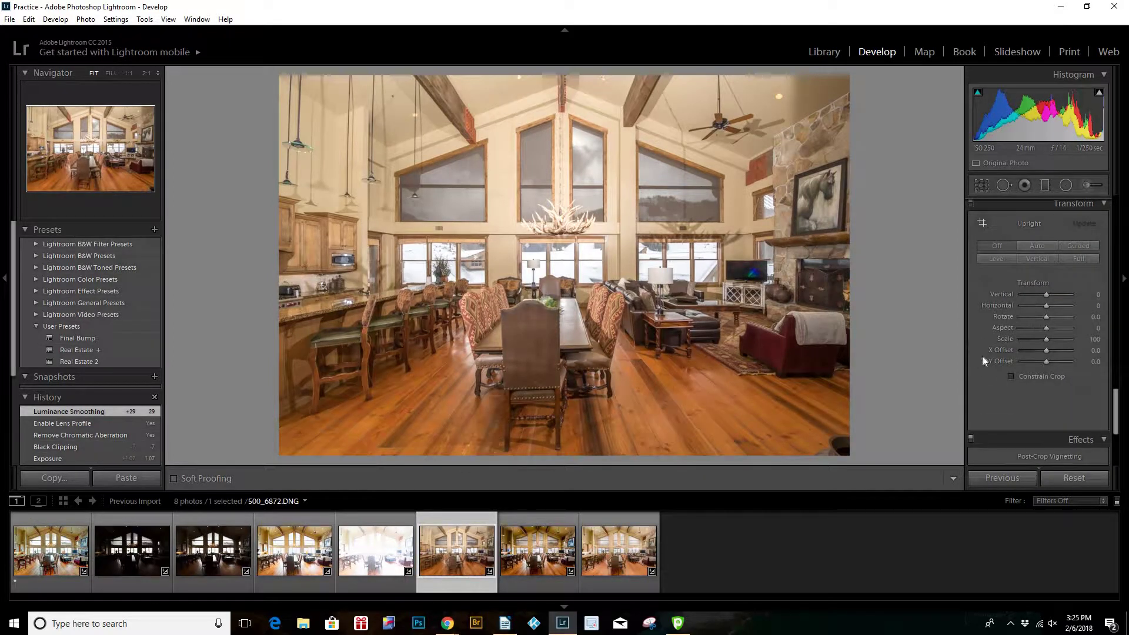
{"action": "scroll", "coordinate": [982, 357], "scroll_direction": "down", "scroll_amount": 3}
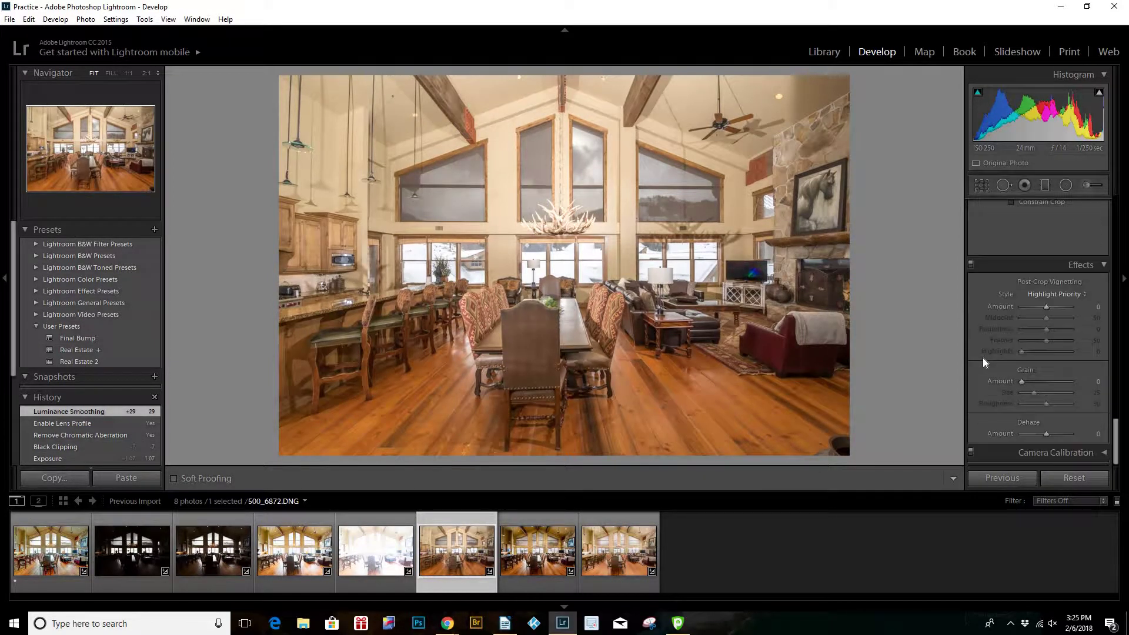
{"action": "scroll", "coordinate": [982, 357], "scroll_direction": "up", "scroll_amount": 4}
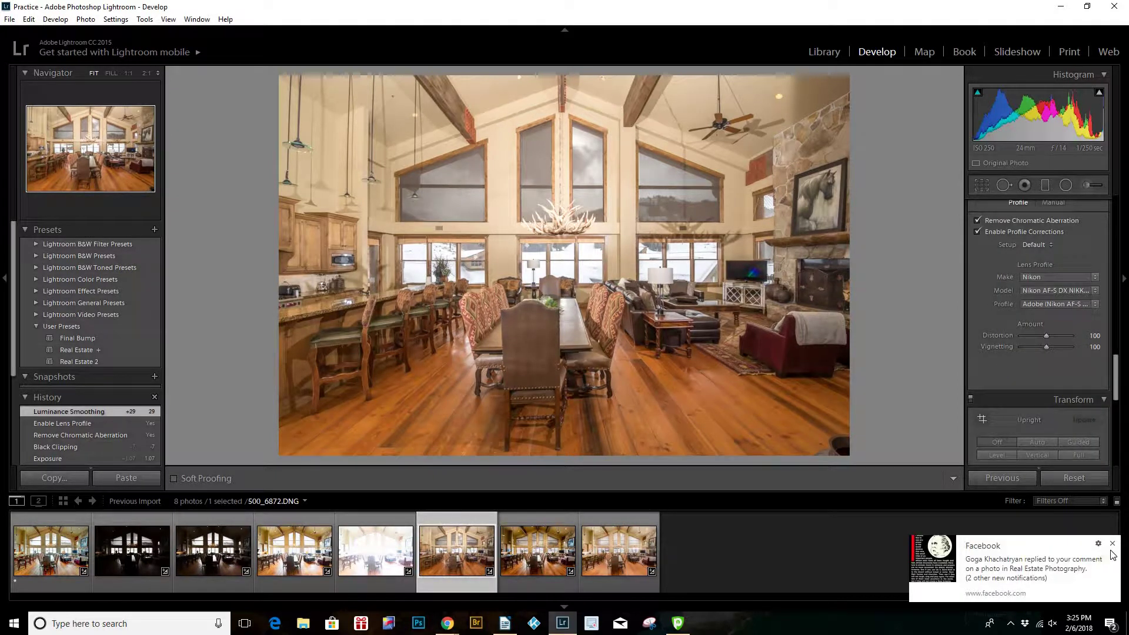
{"action": "left_click", "coordinate": [1111, 544]}
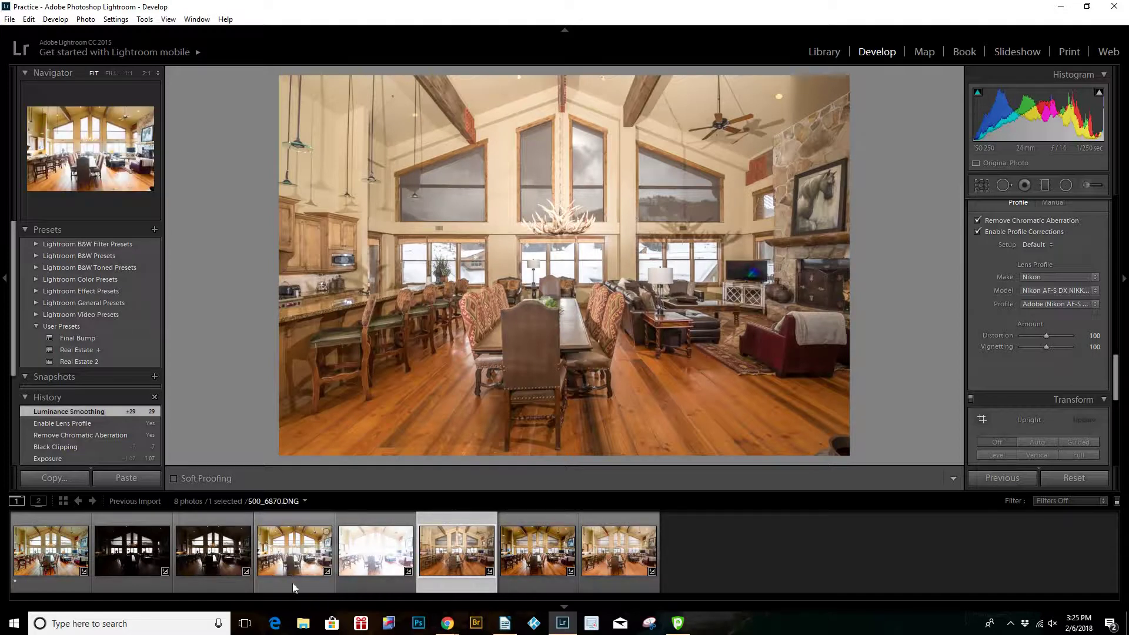
- Review the Basic settings of 500_6870.DNG and compare that exposure with 500_6872.DNG
{"action": "left_click", "coordinate": [293, 573]}
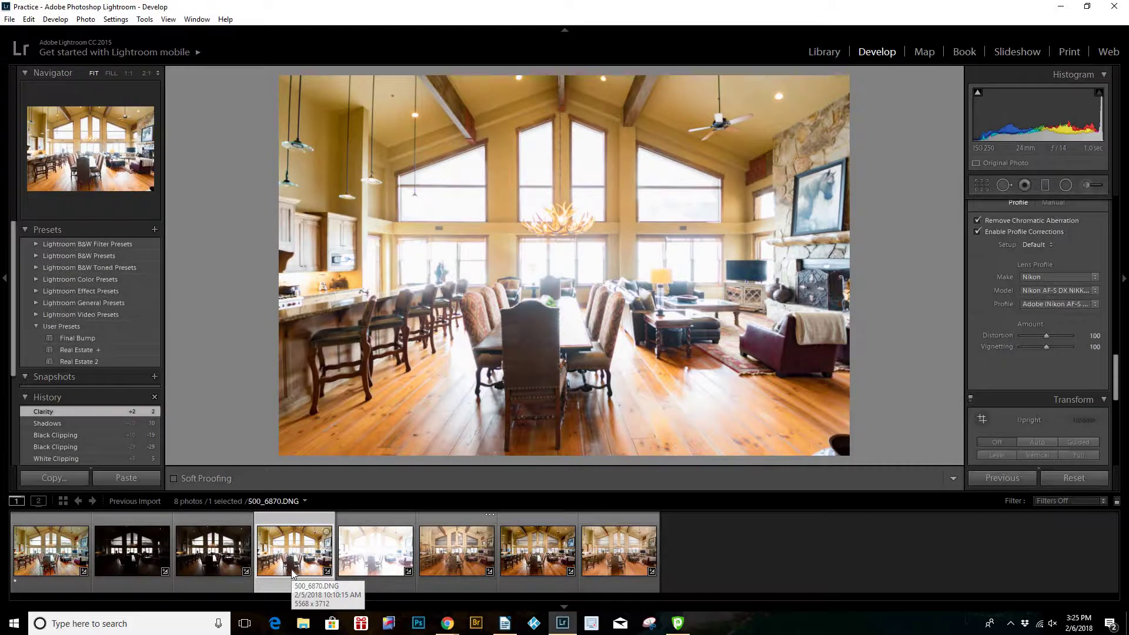
{"action": "scroll", "coordinate": [1022, 370], "scroll_direction": "up", "scroll_amount": 10}
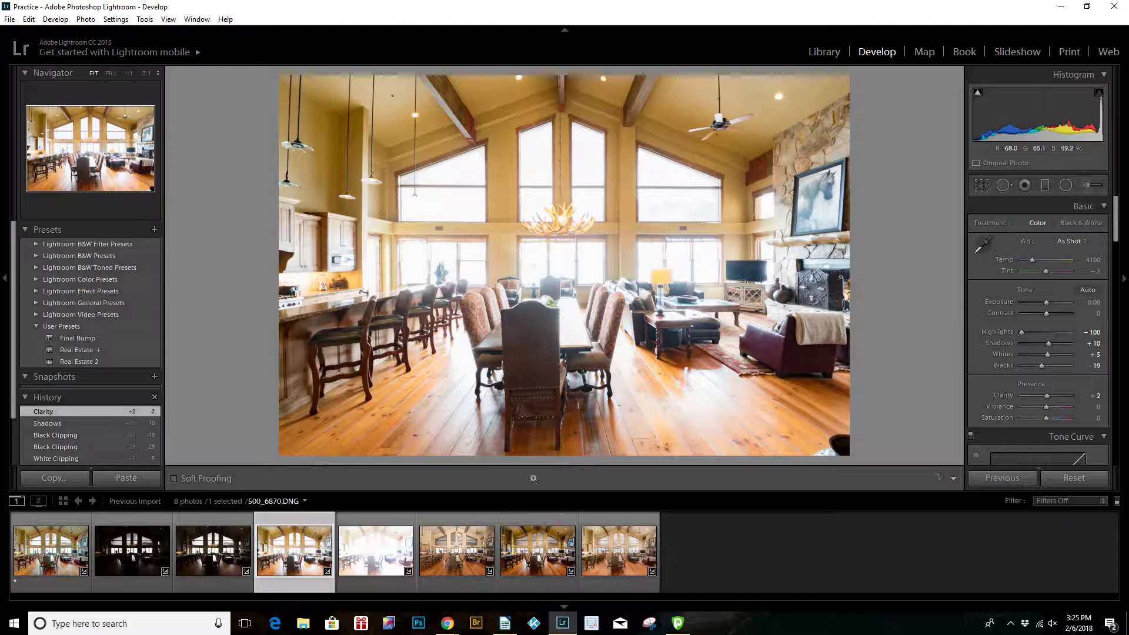
{"action": "left_click", "coordinate": [432, 550]}
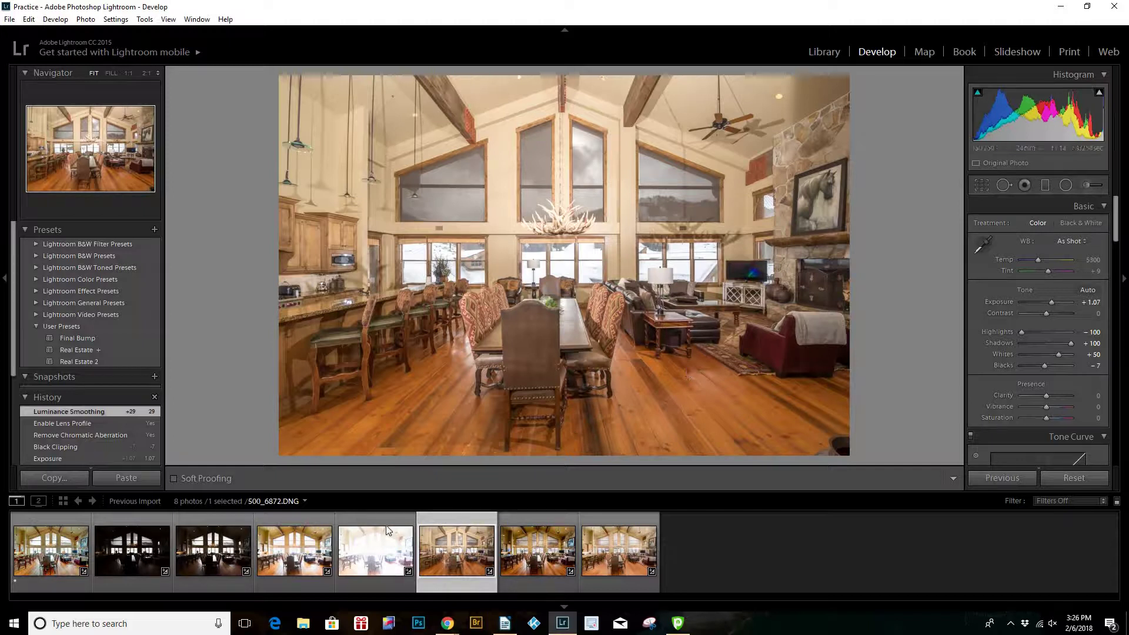
{"action": "key", "text": "Left"}
{"action": "key", "text": "Left"}
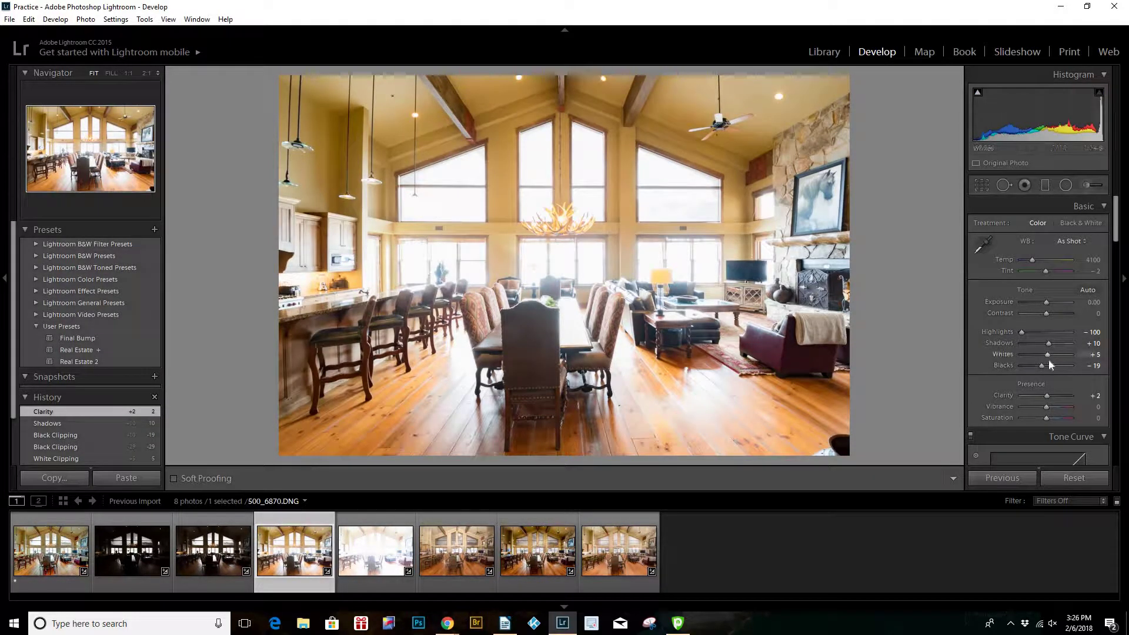
- Inspect the Transform, Effects and Dehaze settings of 500_6870.DNG and compare it with 500_6872.DNG again
{"action": "scroll", "coordinate": [990, 368], "scroll_direction": "down", "scroll_amount": 10}
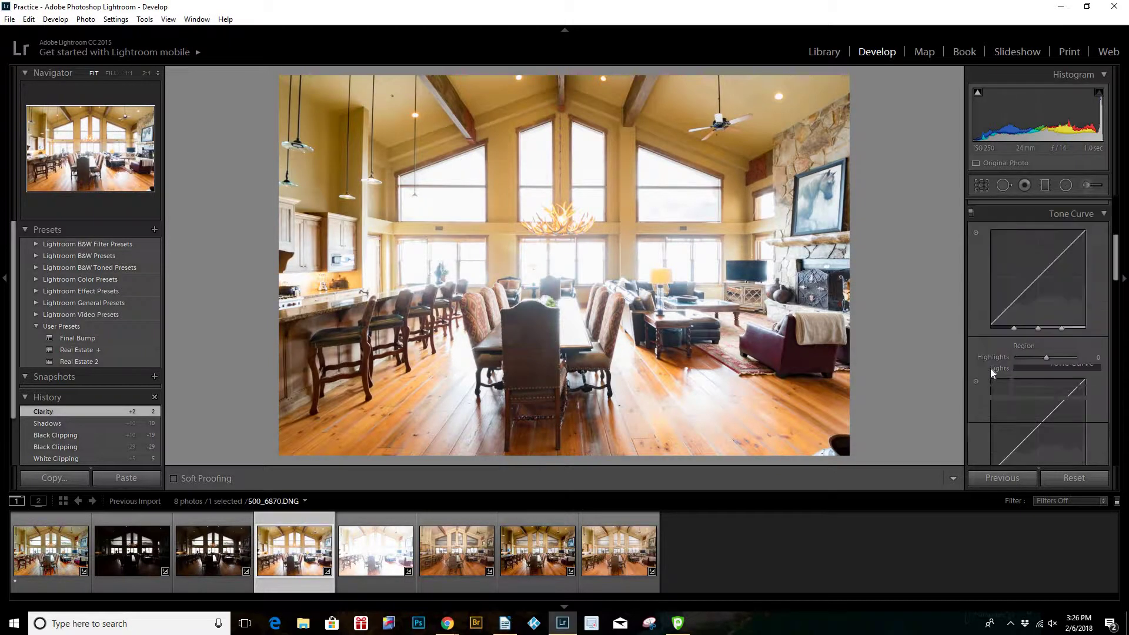
{"action": "scroll", "coordinate": [990, 368], "scroll_direction": "down", "scroll_amount": 8}
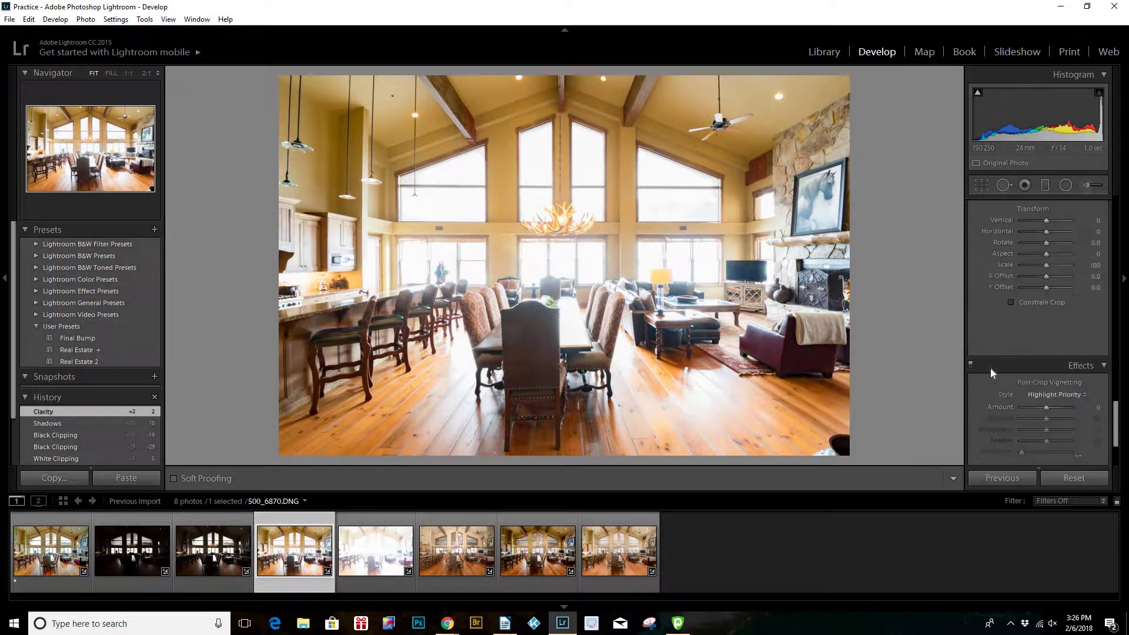
{"action": "scroll", "coordinate": [1002, 341], "scroll_direction": "up", "scroll_amount": 3}
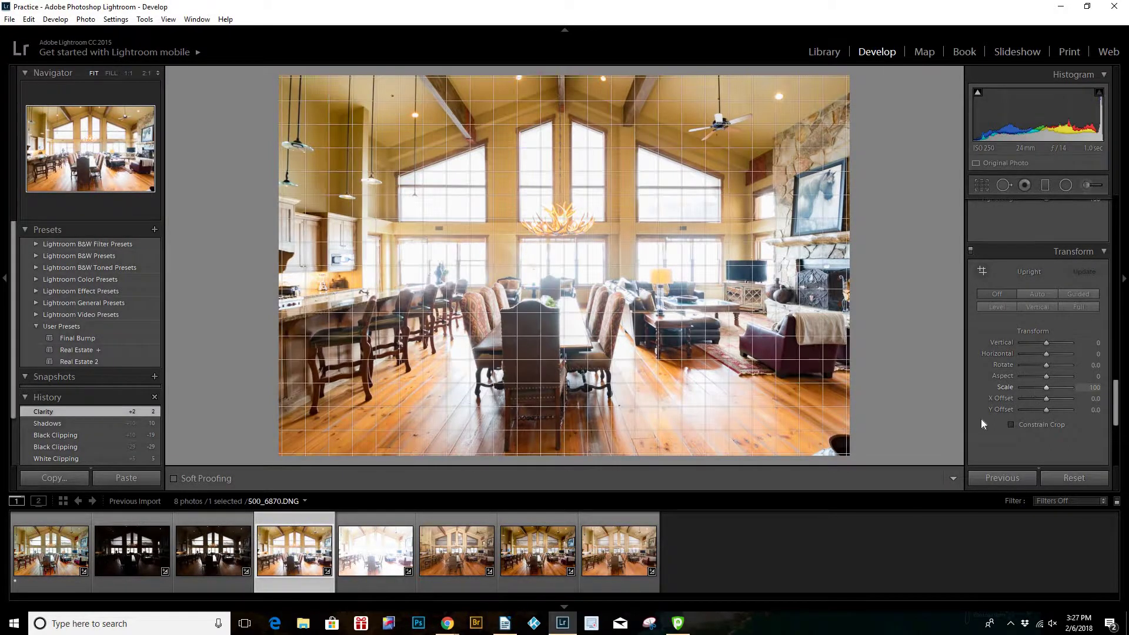
{"action": "scroll", "coordinate": [978, 420], "scroll_direction": "down", "scroll_amount": 3}
{"action": "scroll", "coordinate": [978, 420], "scroll_direction": "down", "scroll_amount": 3}
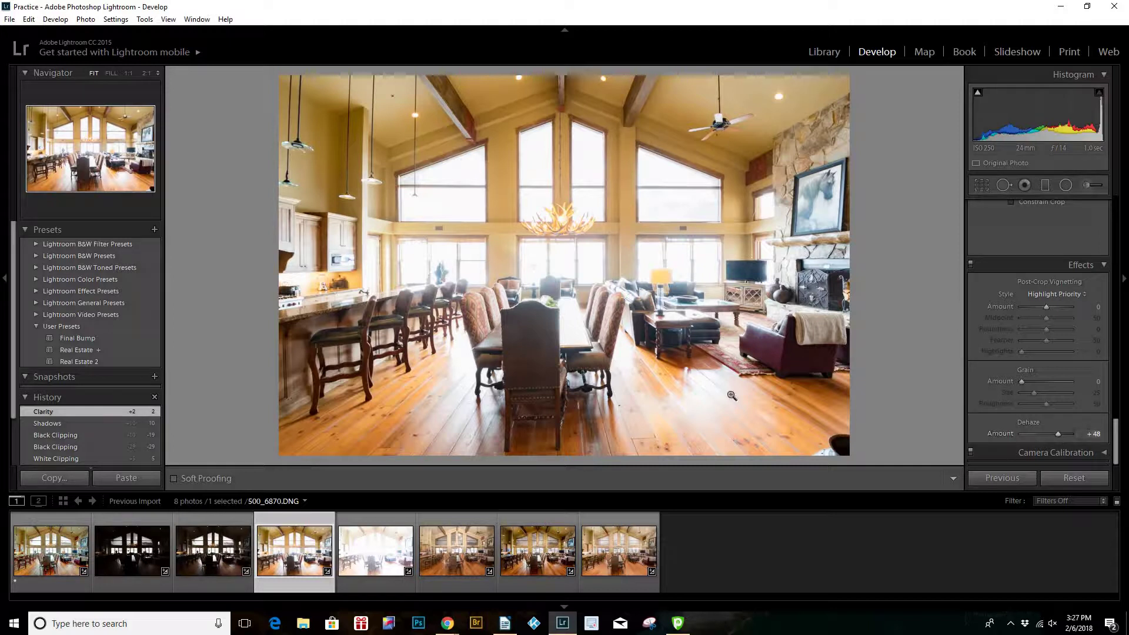
{"action": "left_click", "coordinate": [471, 559]}
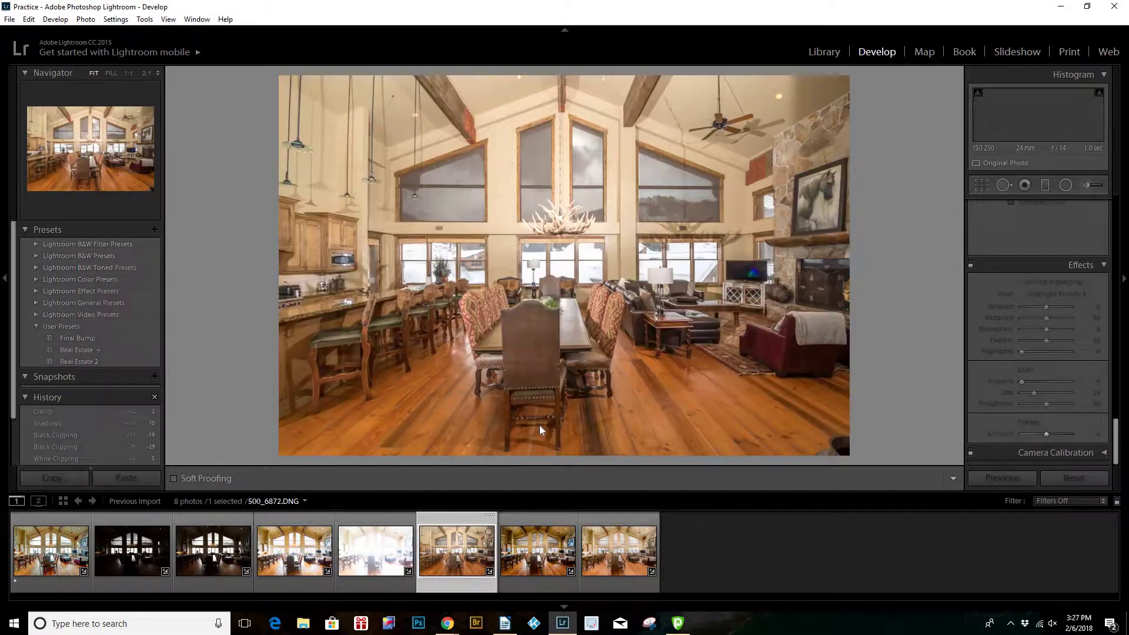
{"action": "key", "text": "Left"}
{"action": "key", "text": "Left"}
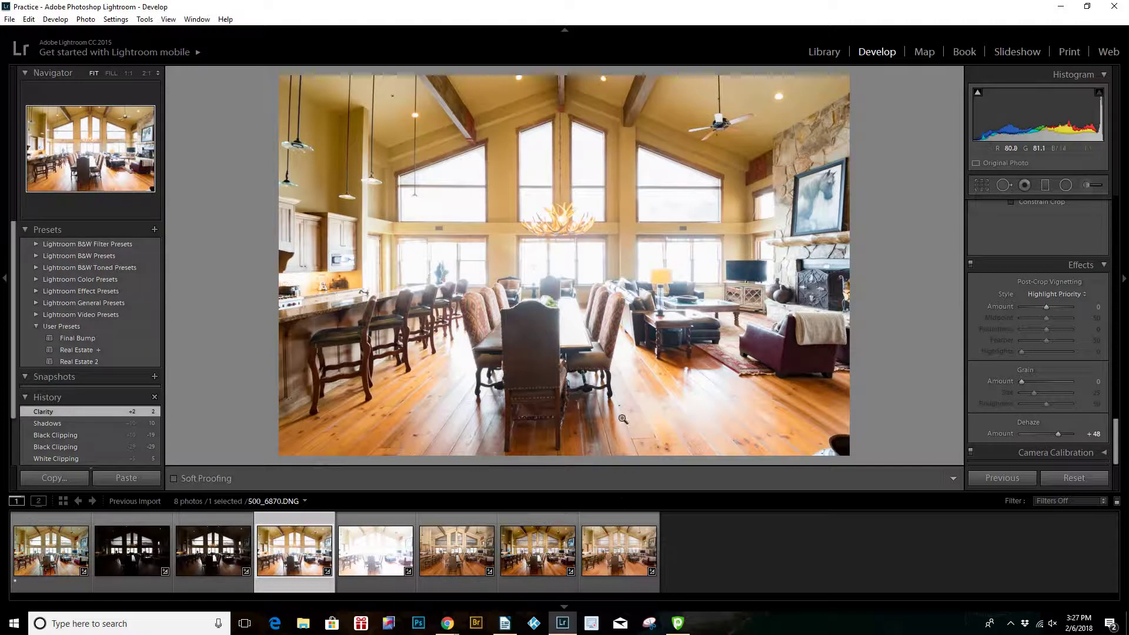
- Open 500_6870.DNG and 500_6872.DNG together as layers in Photoshop, despite the Camera Raw version notice, and maximize its window
{"action": "left_click", "coordinate": [457, 550], "text": "ctrl"}
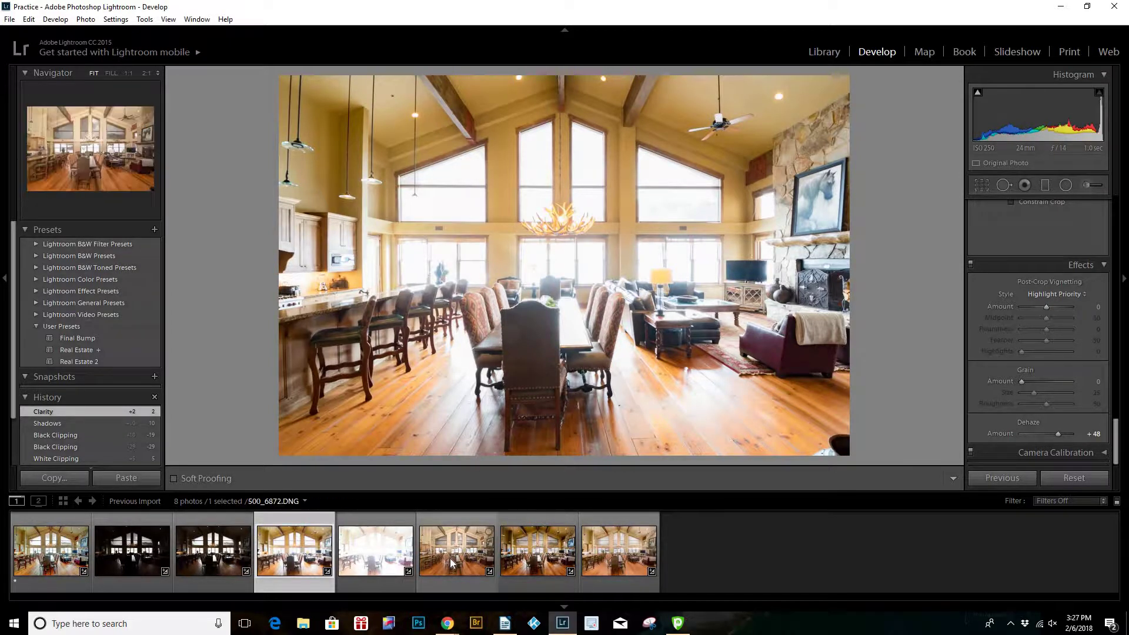
{"action": "right_click", "coordinate": [451, 558]}
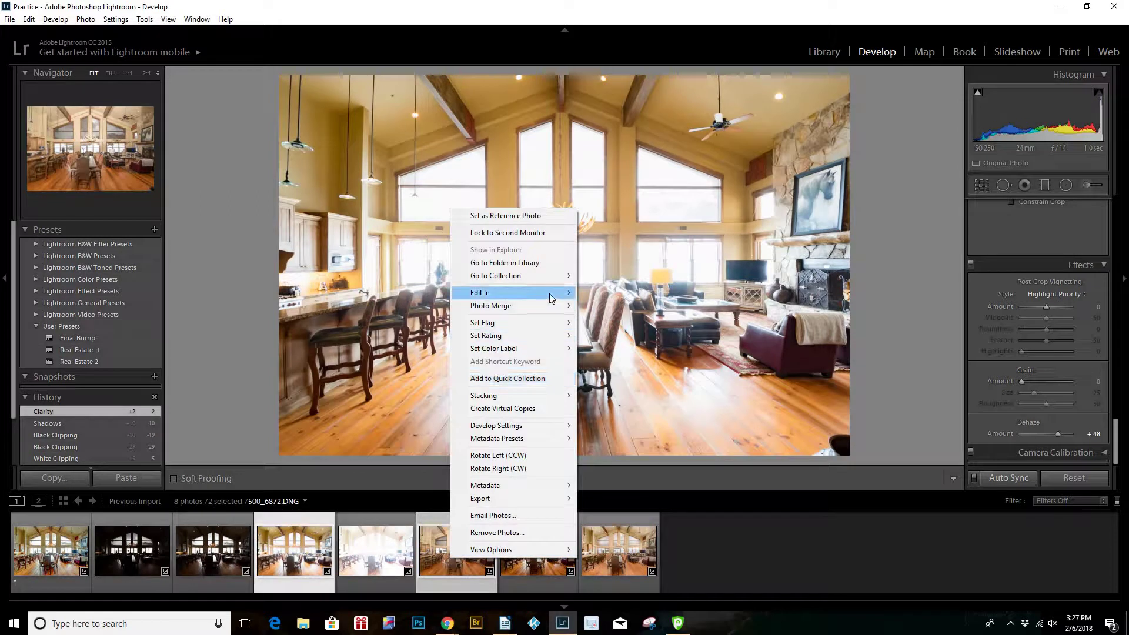
{"action": "mouse_move", "coordinate": [517, 293]}
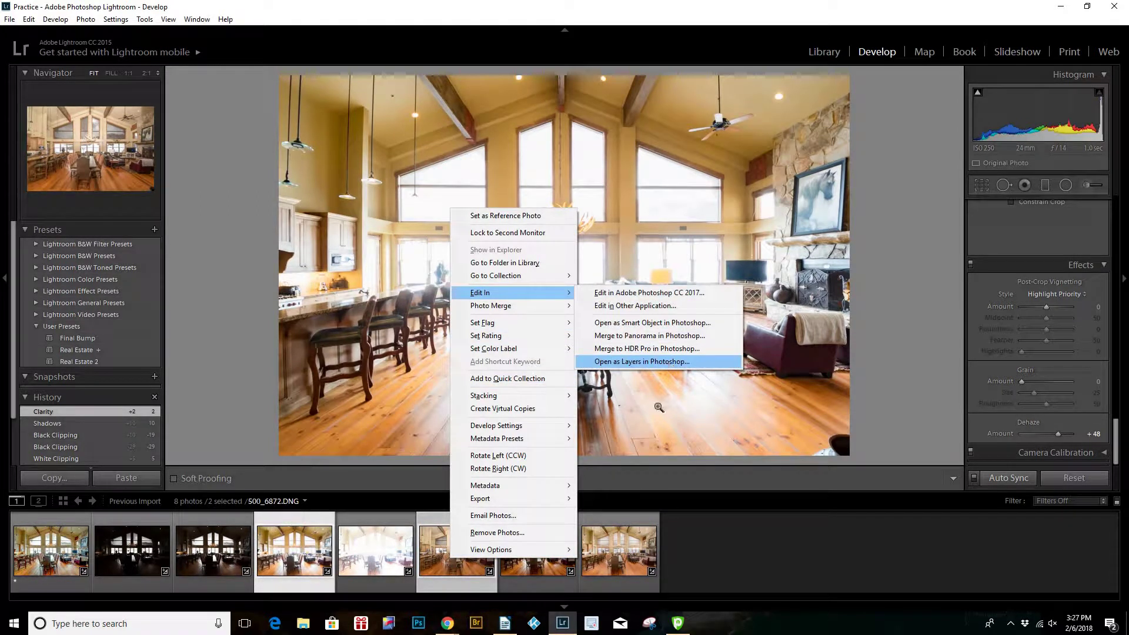
{"action": "left_click", "coordinate": [669, 361]}
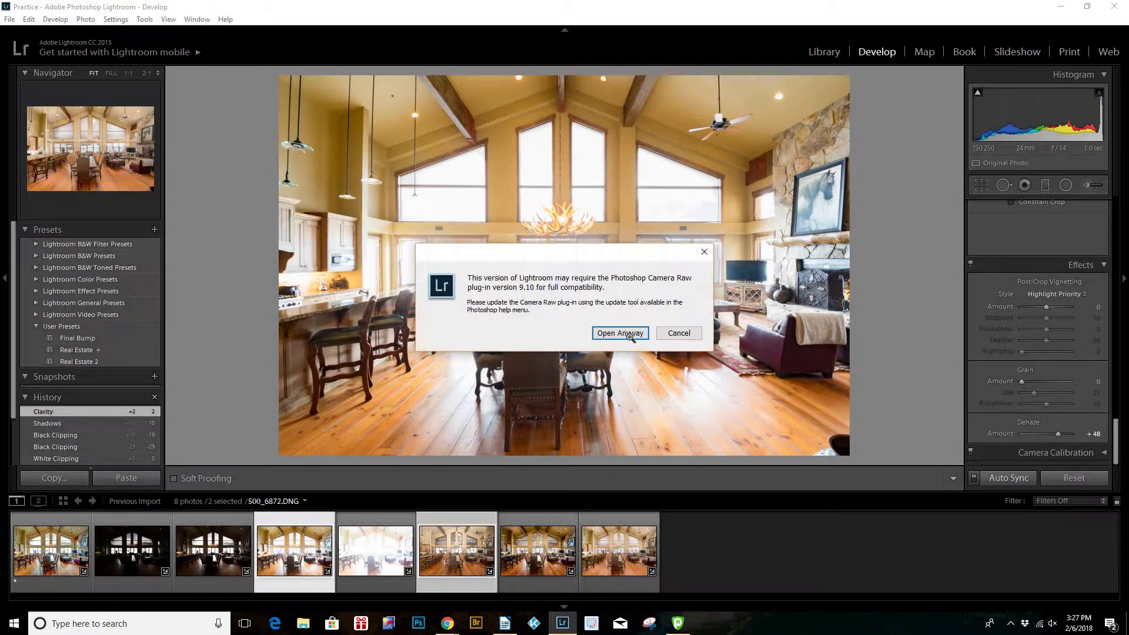
{"action": "left_click", "coordinate": [622, 333]}
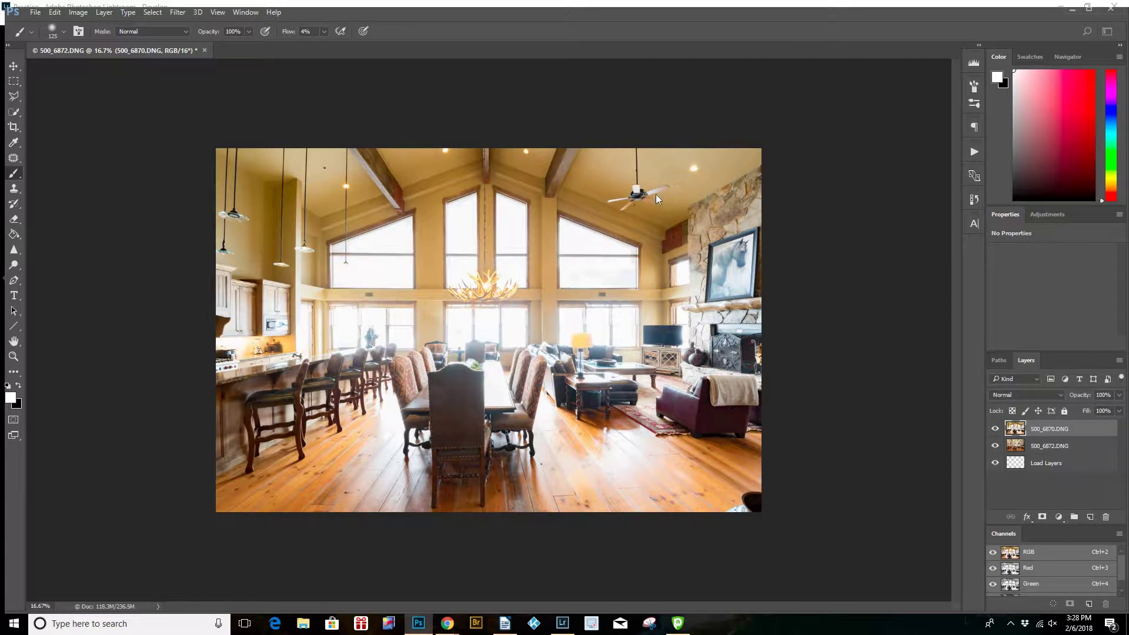
{"action": "left_click", "coordinate": [1088, 11]}
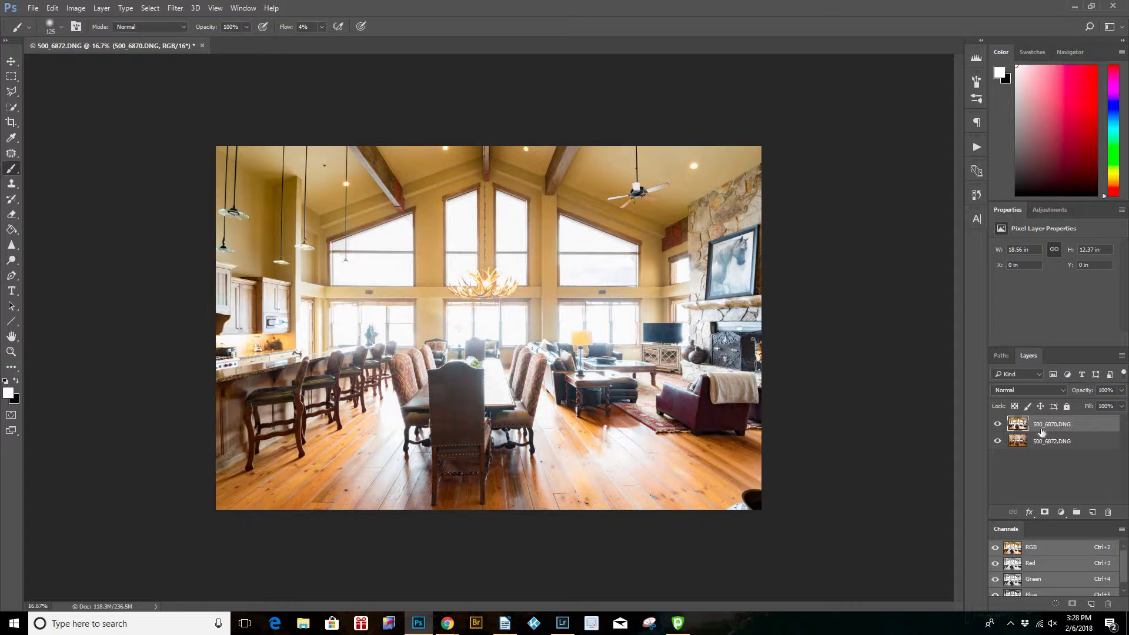
- Load the RGB channel as a selection and add it as an inverted layer mask to the 500_6870.DNG layer
{"action": "left_click", "coordinate": [1037, 552], "text": "ctrl"}
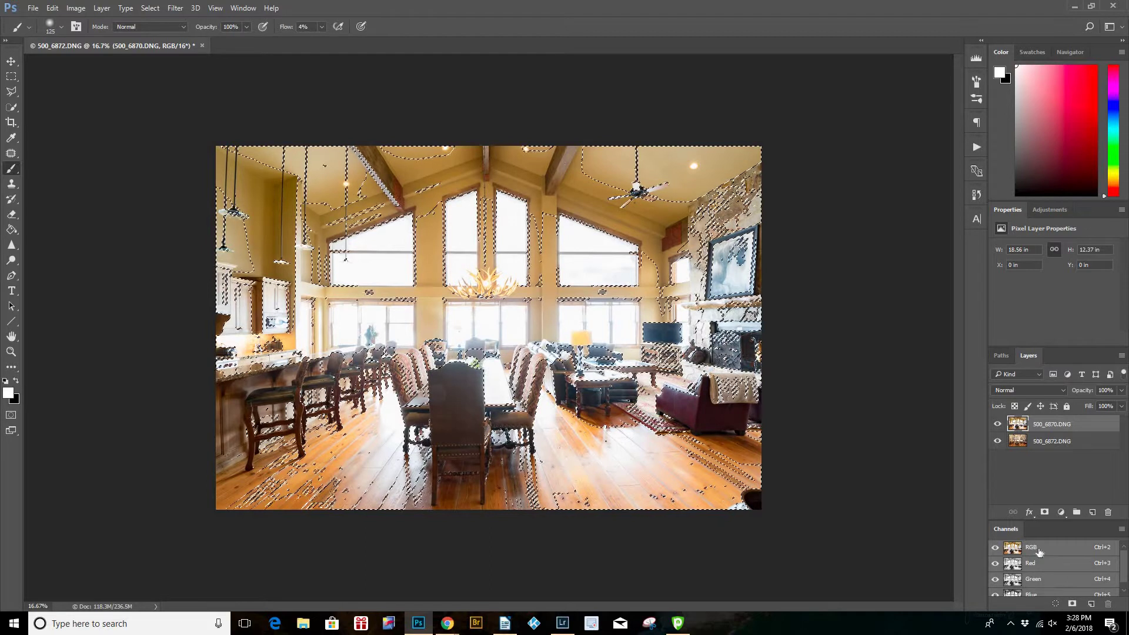
{"action": "left_click", "coordinate": [1045, 512]}
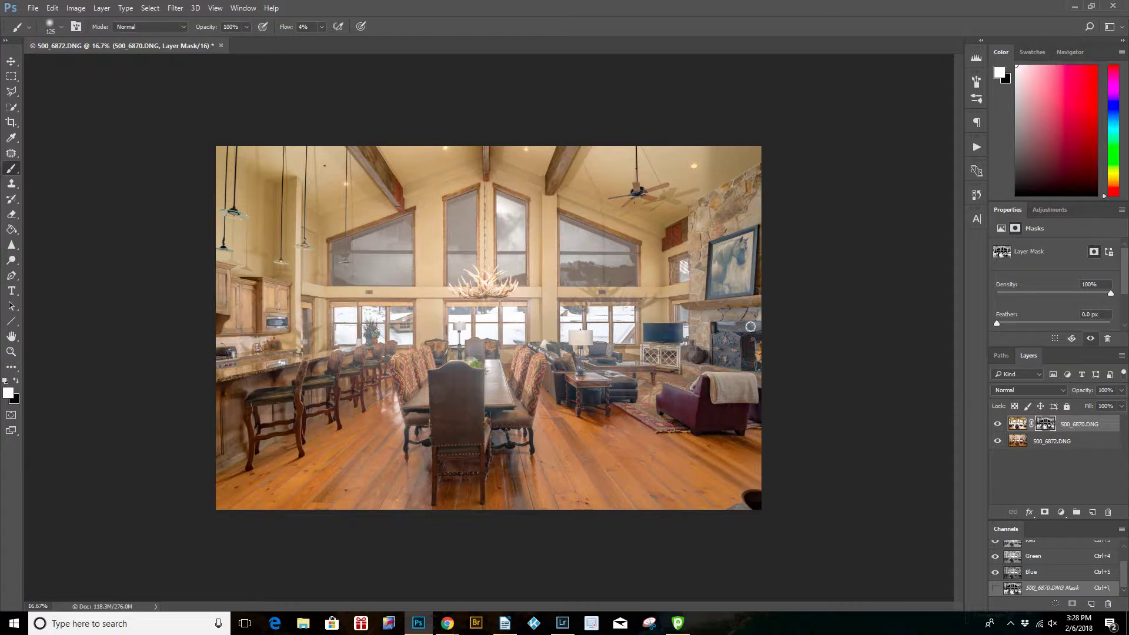
- Zoom in to fill the workspace with the photo and enlarge the Brush to 700 pixels
{"action": "left_click", "coordinate": [11, 351]}
{"action": "mouse_move", "coordinate": [361, 332]}
{"action": "left_mouse_down"}
{"action": "mouse_move", "coordinate": [384, 323]}
{"action": "mouse_move", "coordinate": [364, 329]}
{"action": "left_mouse_up"}
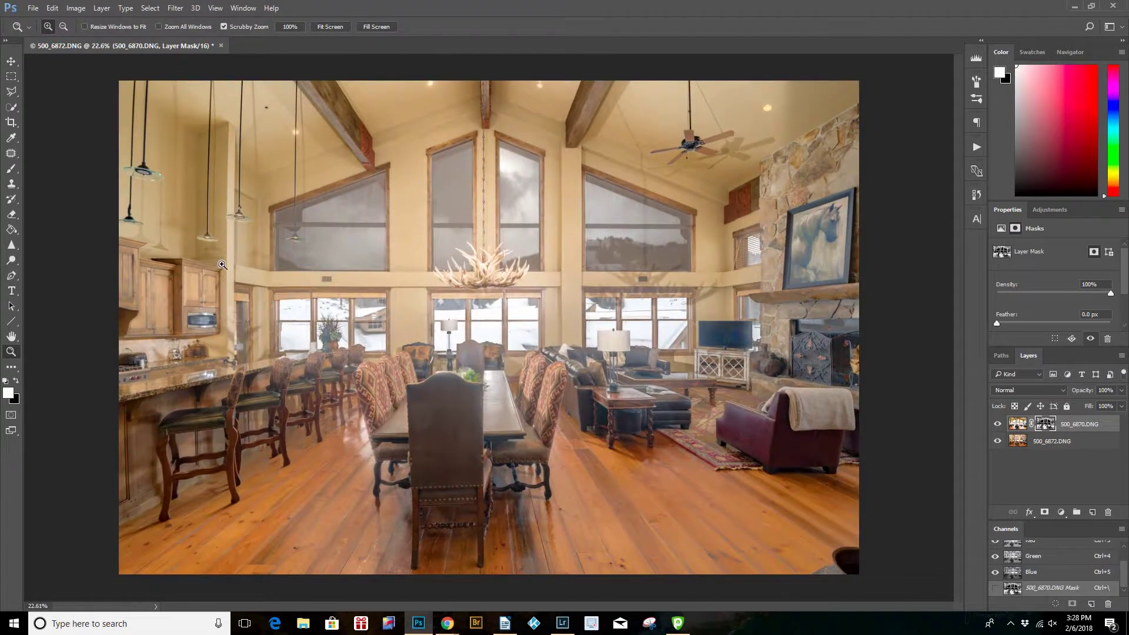
{"action": "left_click", "coordinate": [10, 169]}
{"action": "key", "text": "bracketright"}
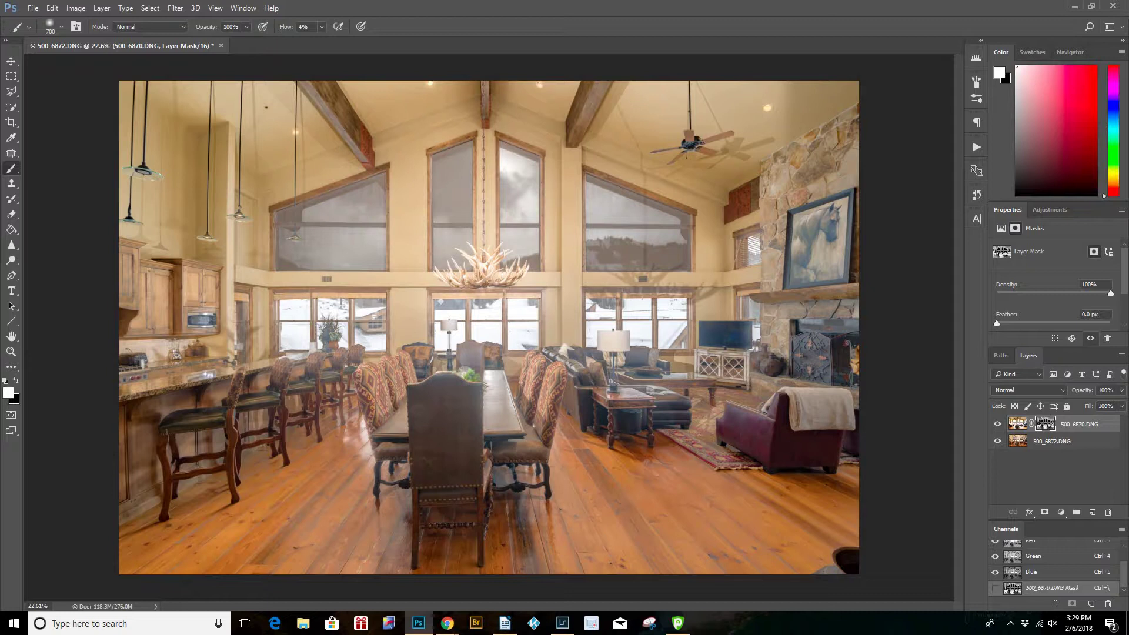
- Set the 500_6870.DNG layer's blend mode to Luminosity and make its layer mask active again
{"action": "left_click", "coordinate": [1015, 426]}
{"action": "left_click", "coordinate": [1028, 390]}
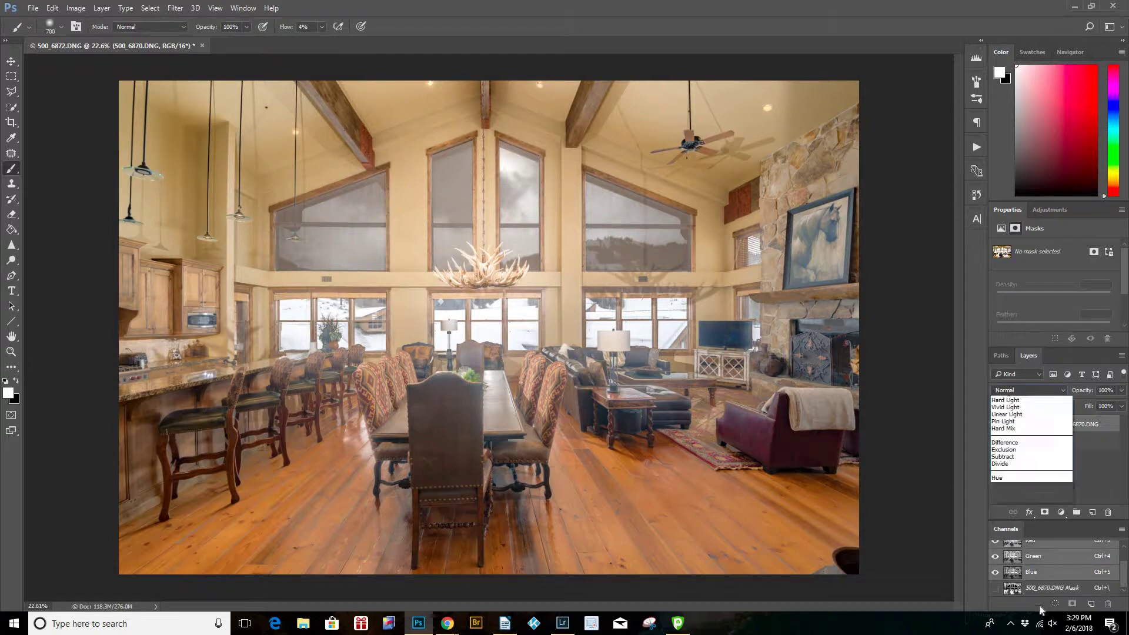
{"action": "left_click", "coordinate": [1019, 618]}
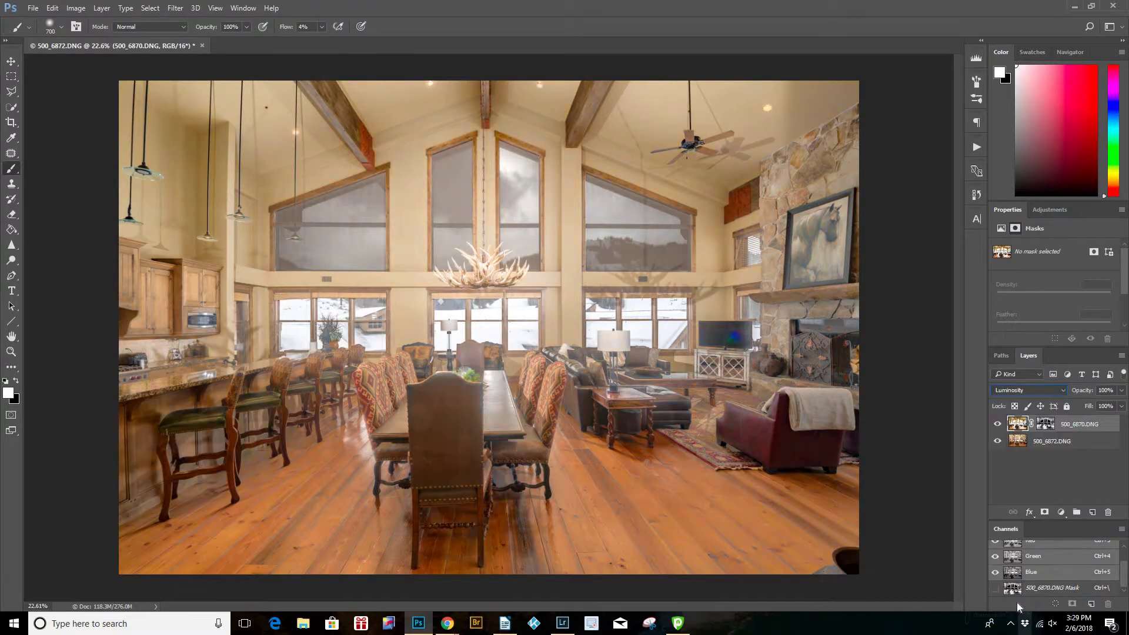
{"action": "left_click", "coordinate": [1045, 423]}
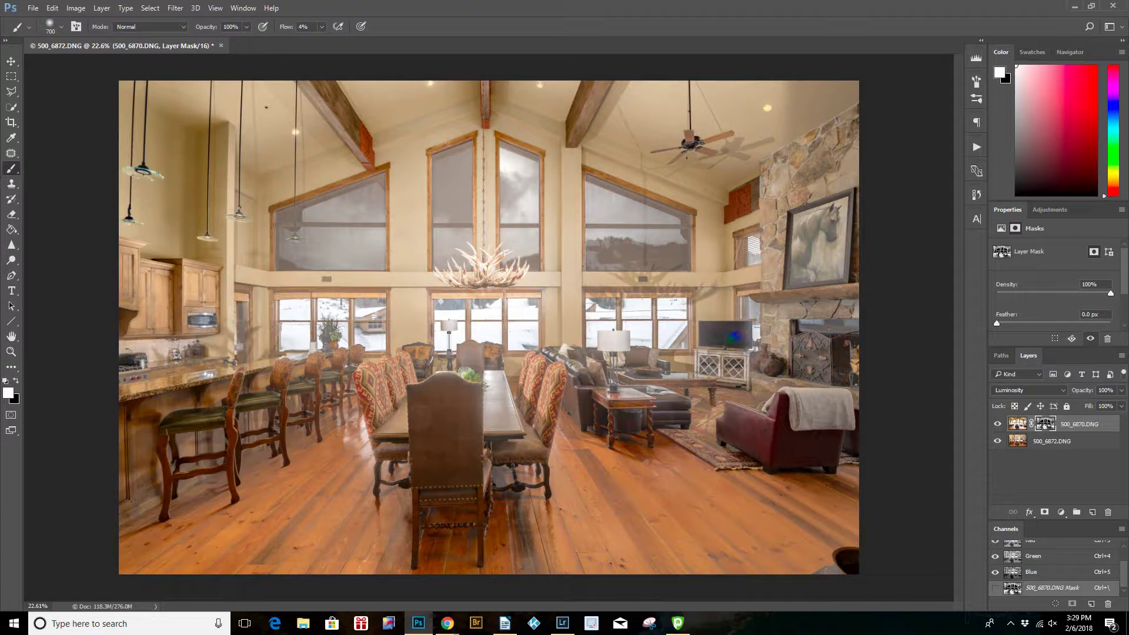
- Paint white on the mask over the ceiling and fan shadows, reducing the brush to 400 pixels and raising its flow to 11%
{"action": "left_click_drag", "start_coordinate": [305, 202], "coordinate": [284, 207]}
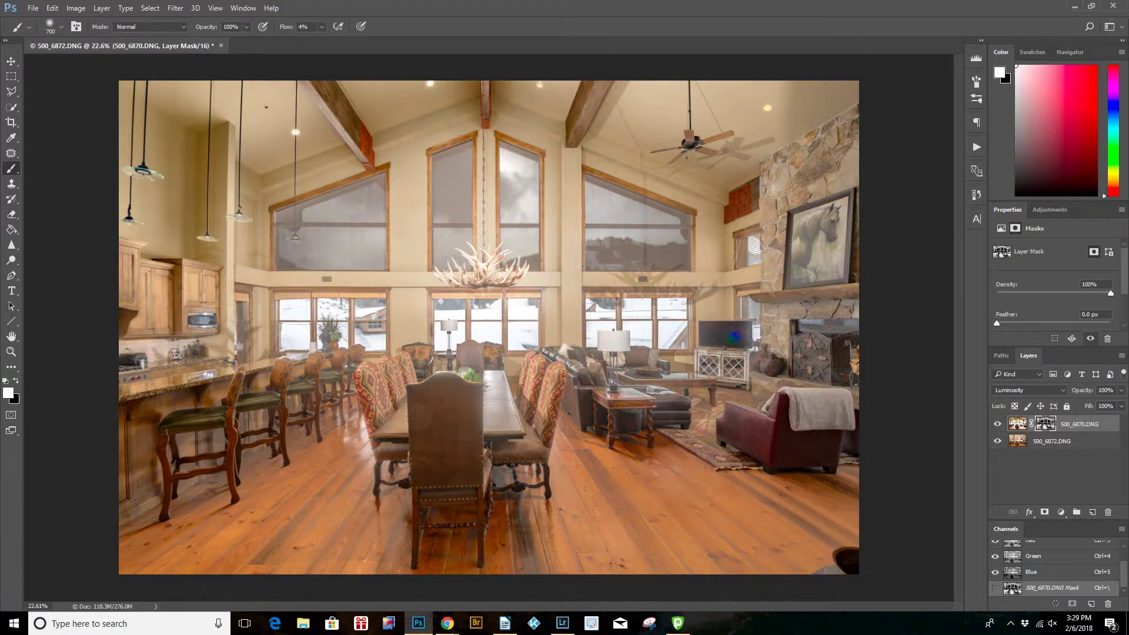
{"action": "left_click_drag", "start_coordinate": [690, 132], "coordinate": [721, 131]}
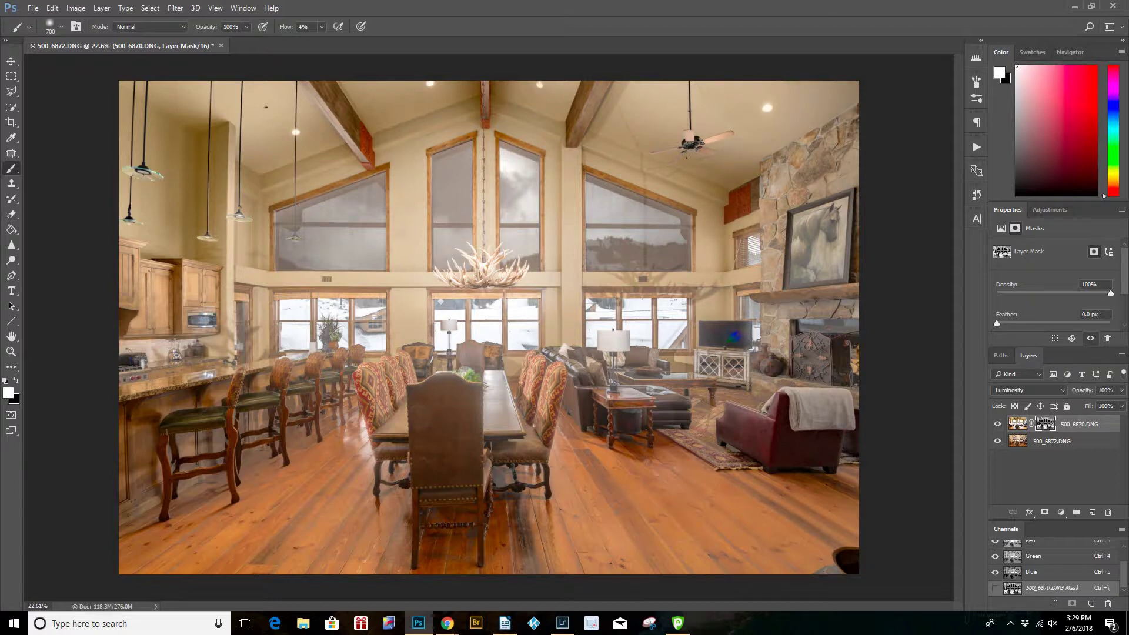
{"action": "key", "text": "bracketleft"}
{"action": "key", "text": "bracketleft"}
{"action": "left_click", "coordinate": [324, 29]}
{"action": "left_click", "coordinate": [325, 38]}
{"action": "left_click", "coordinate": [703, 108]}
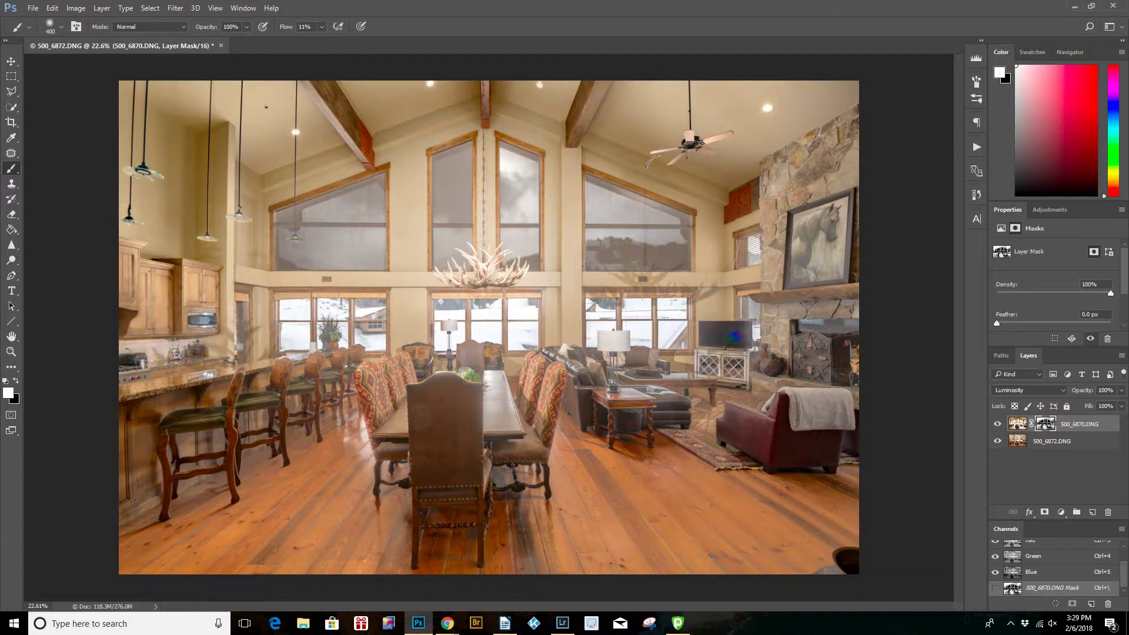
- Paint white on the mask over the shadows above the window beside the TV with a 200-pixel brush
{"action": "key", "text": "bracketleft"}
{"action": "key", "text": "bracketleft"}
{"action": "mouse_move", "coordinate": [652, 284]}
{"action": "left_mouse_down"}
{"action": "mouse_move", "coordinate": [609, 277]}
{"action": "mouse_move", "coordinate": [650, 273]}
{"action": "mouse_move", "coordinate": [618, 275]}
{"action": "mouse_move", "coordinate": [717, 293]}
{"action": "mouse_move", "coordinate": [699, 311]}
{"action": "mouse_move", "coordinate": [705, 280]}
{"action": "mouse_move", "coordinate": [705, 305]}
{"action": "mouse_move", "coordinate": [719, 305]}
{"action": "mouse_move", "coordinate": [718, 291]}
{"action": "mouse_move", "coordinate": [694, 285]}
{"action": "mouse_move", "coordinate": [597, 279]}
{"action": "mouse_move", "coordinate": [737, 276]}
{"action": "left_mouse_up"}
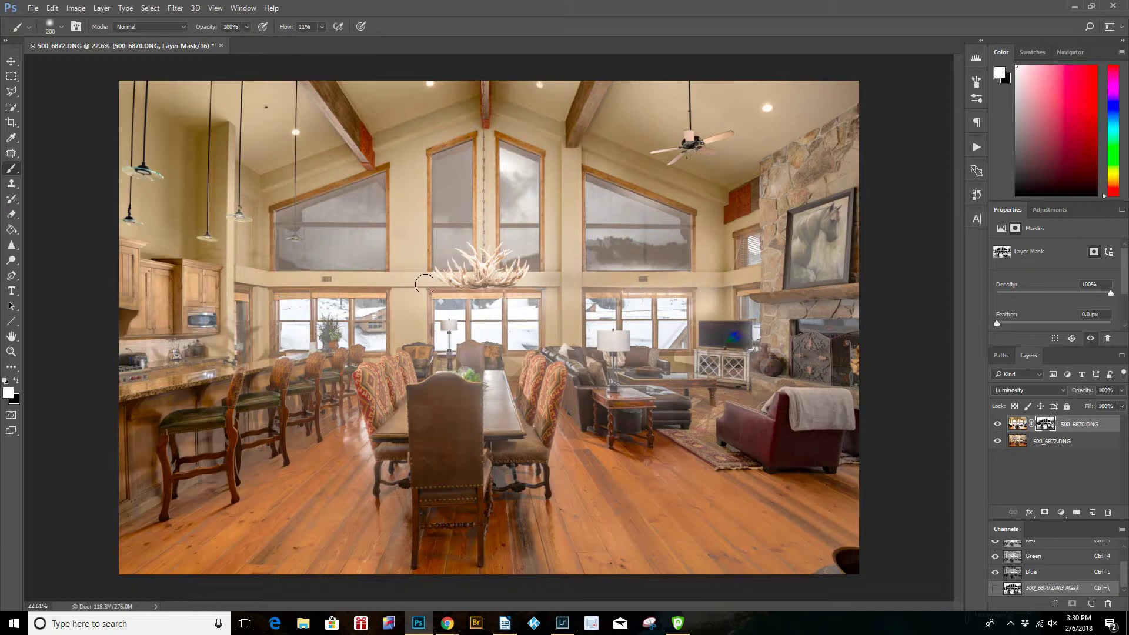
- Touch up the mask on the wall around the chandelier and tall windows with a 250-pixel brush at 6% flow
{"action": "key", "text": "bracketright"}
{"action": "left_click", "coordinate": [321, 28]}
{"action": "left_click_drag", "start_coordinate": [320, 47], "coordinate": [319, 50]}
{"action": "left_click", "coordinate": [389, 251]}
{"action": "key", "text": "x"}
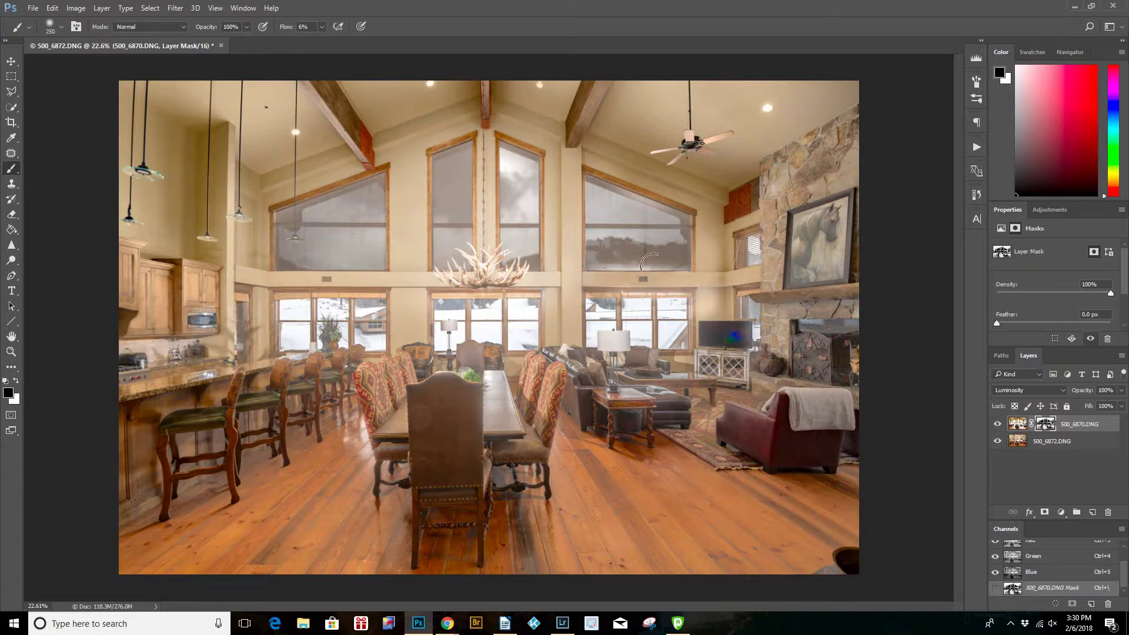
{"action": "key", "text": "x"}
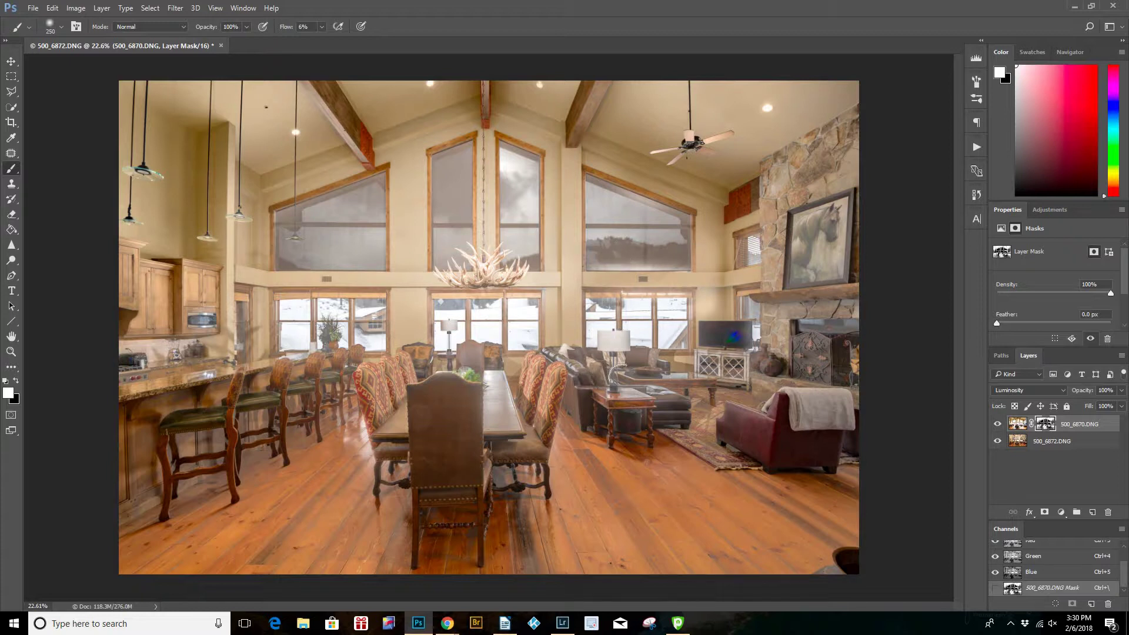
- Paint white on the mask over the kitchen cabinets, backsplash and countertop with a 300-pixel brush
{"action": "key", "text": "bracketright"}
{"action": "key", "text": "x"}
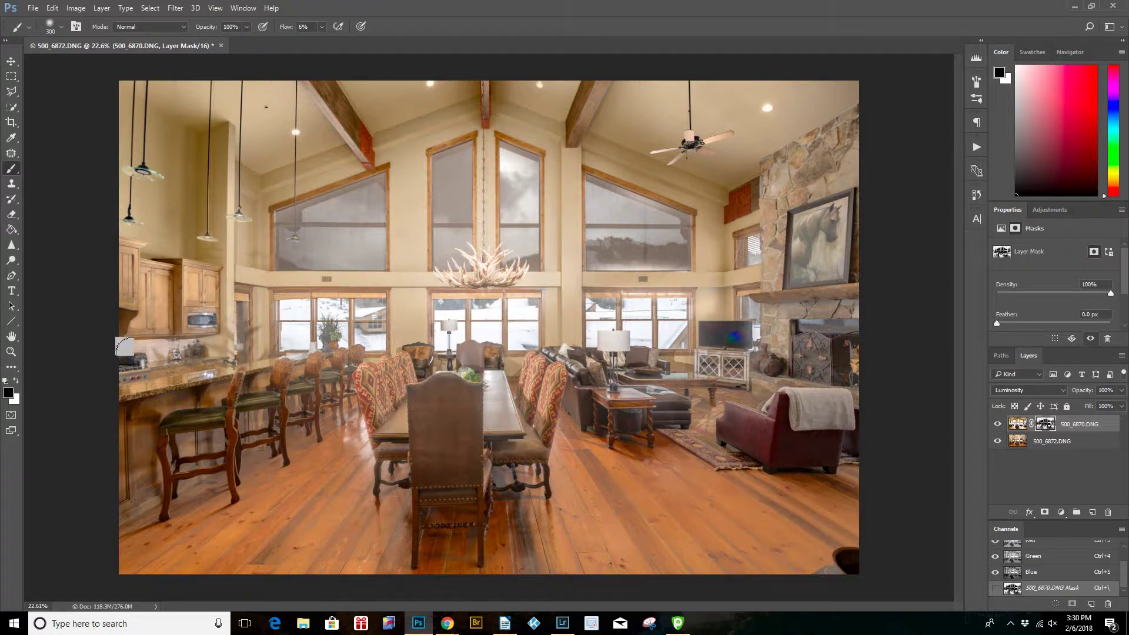
{"action": "key", "text": "x"}
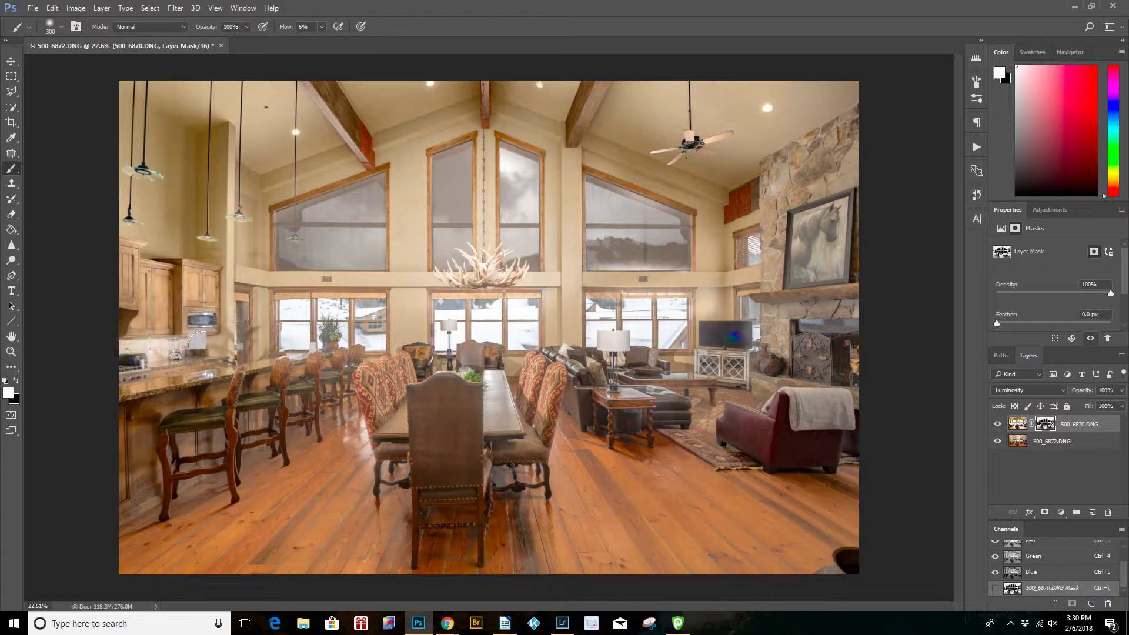
{"action": "mouse_move", "coordinate": [207, 350]}
{"action": "left_mouse_down"}
{"action": "mouse_move", "coordinate": [228, 321]}
{"action": "mouse_move", "coordinate": [266, 358]}
{"action": "left_mouse_up"}
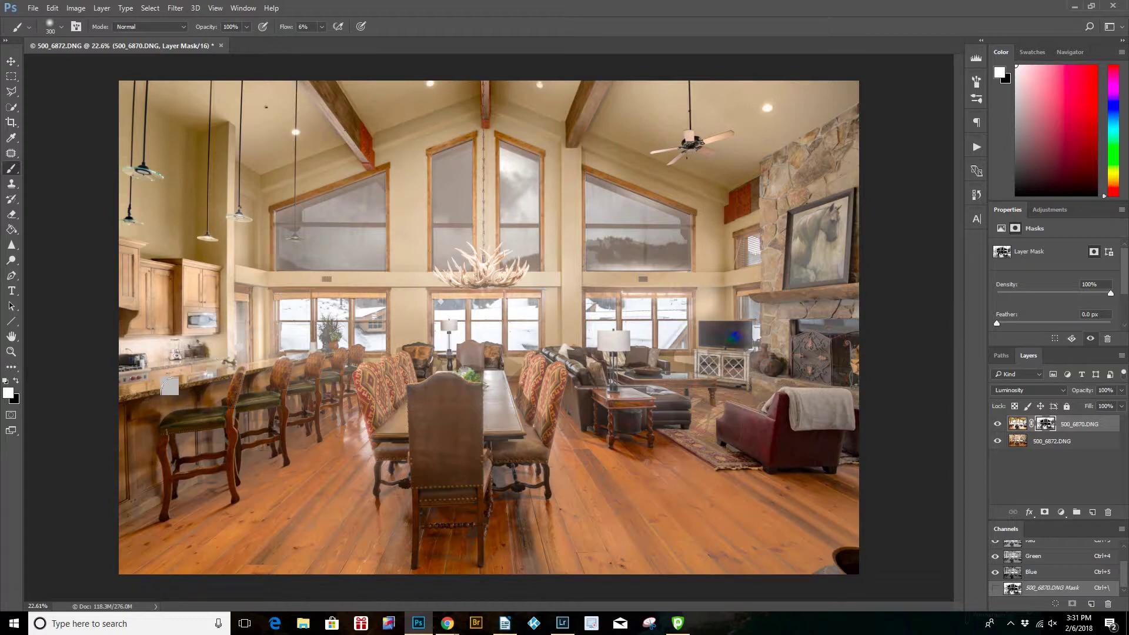
- With a 1000-pixel brush, paint black on the mask over the wood floor and white around the bar stools
{"action": "key", "text": "x"}
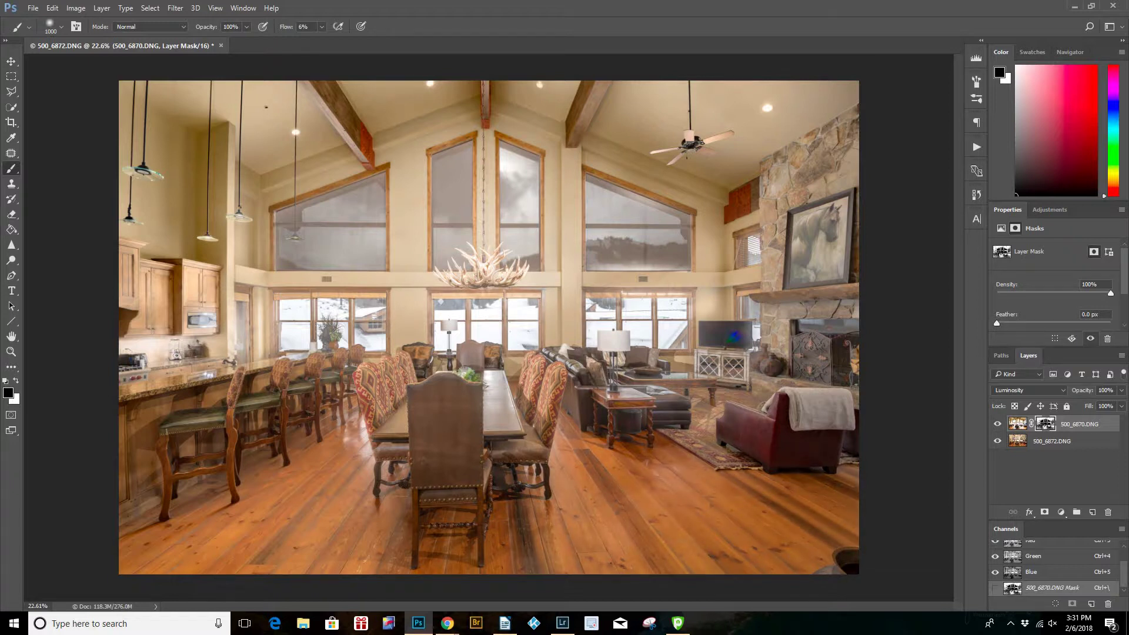
{"action": "left_click_drag", "start_coordinate": [594, 512], "coordinate": [694, 509]}
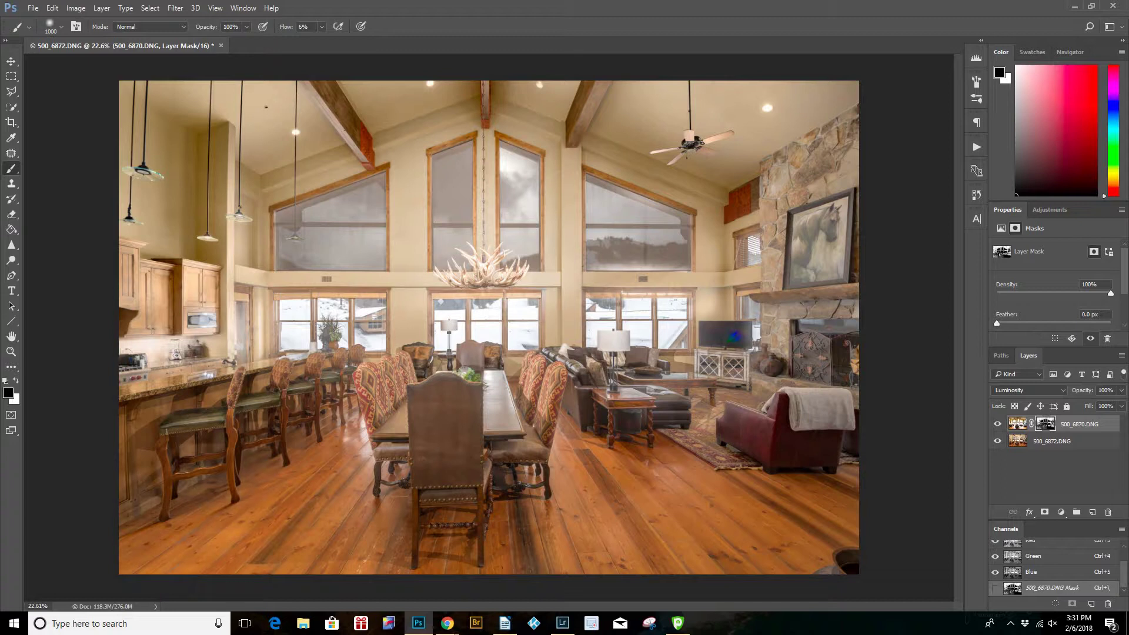
{"action": "key", "text": "x"}
{"action": "left_click_drag", "start_coordinate": [197, 488], "coordinate": [312, 438]}
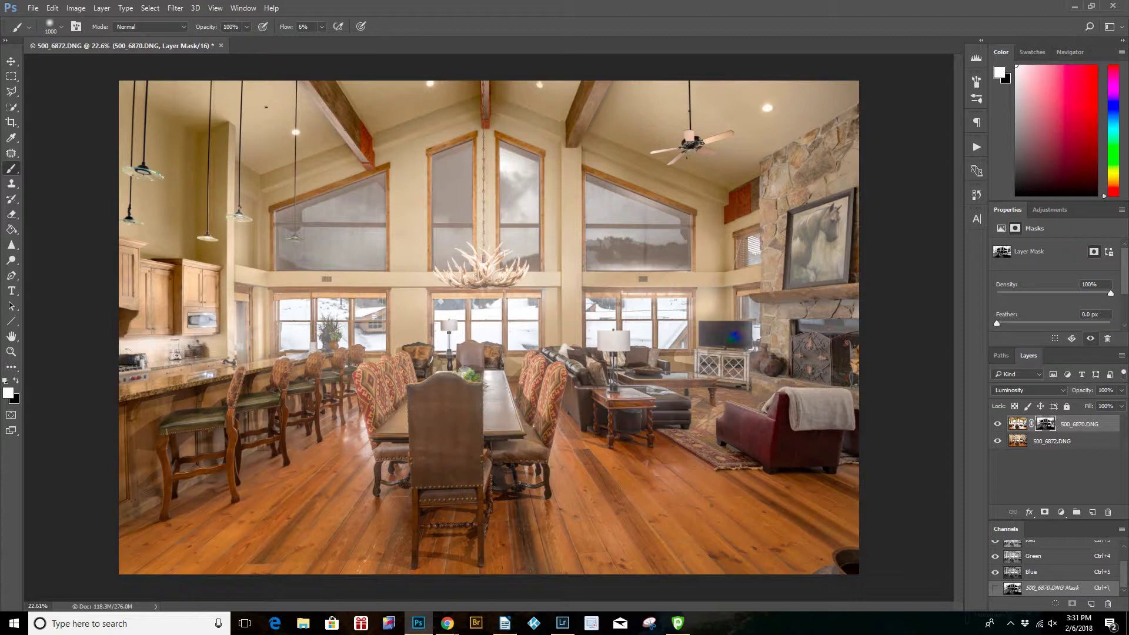
- Refine the mask with white and black strokes on the floor between the bar stools and dining chairs, and darken the stone fireplace
{"action": "key", "text": "x"}
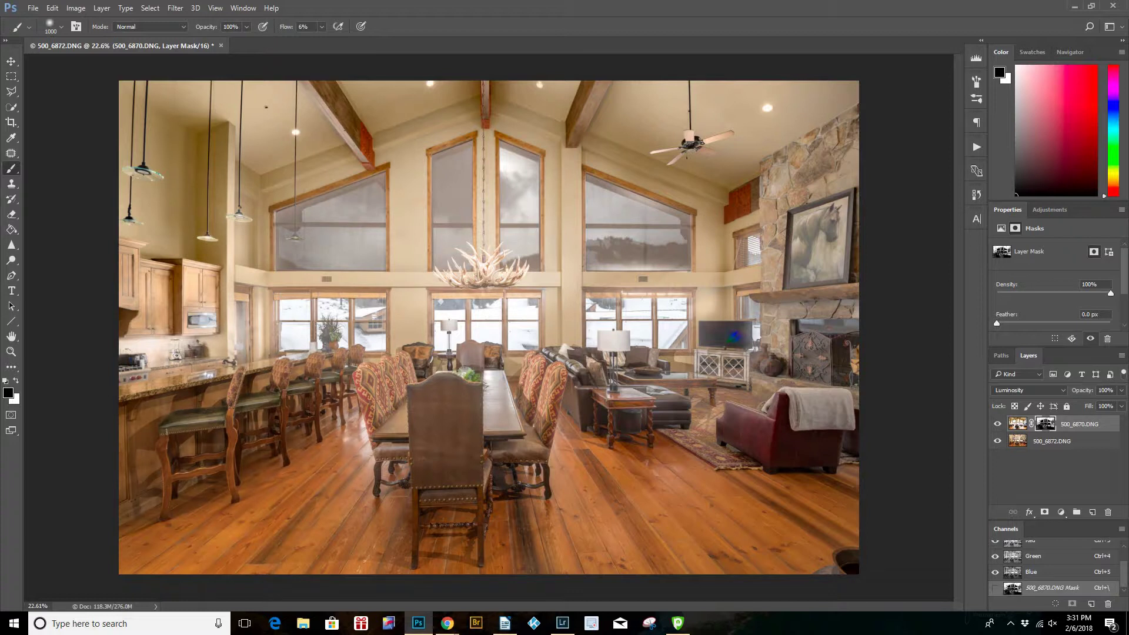
{"action": "key", "text": "x"}
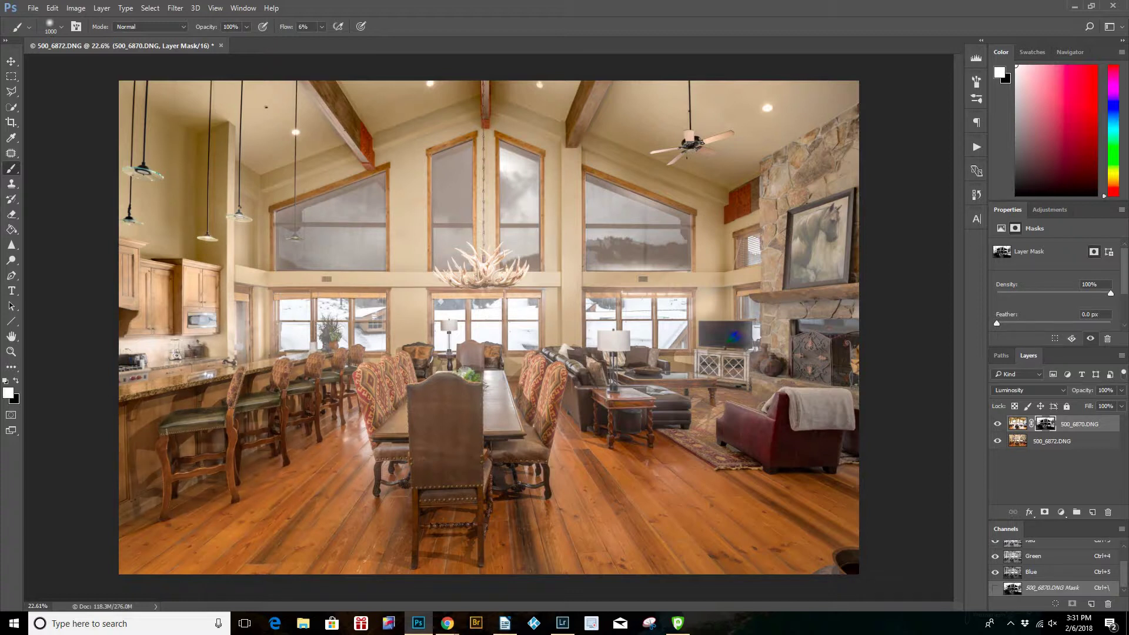
{"action": "mouse_move", "coordinate": [265, 474]}
{"action": "left_mouse_down"}
{"action": "mouse_move", "coordinate": [306, 452]}
{"action": "mouse_move", "coordinate": [346, 453]}
{"action": "left_mouse_up"}
{"action": "key", "text": "x"}
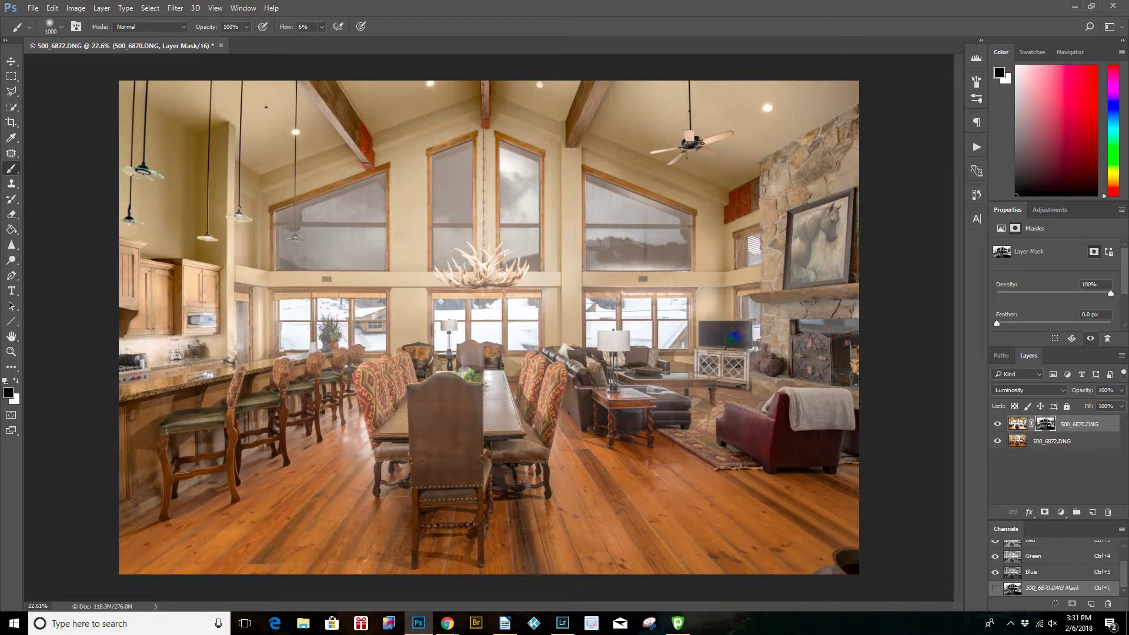
{"action": "left_click_drag", "start_coordinate": [312, 435], "coordinate": [336, 442]}
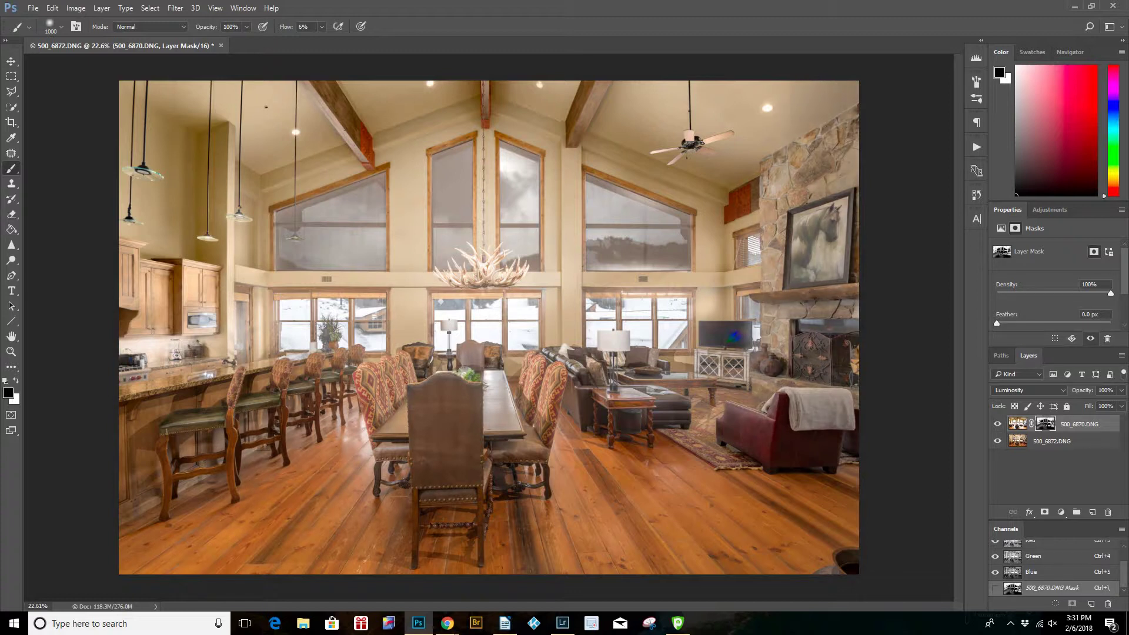
- Reduce the brush to 250 pixels and touch up the mask around the sofa in white and the TV stand in black
{"action": "key", "text": "x"}
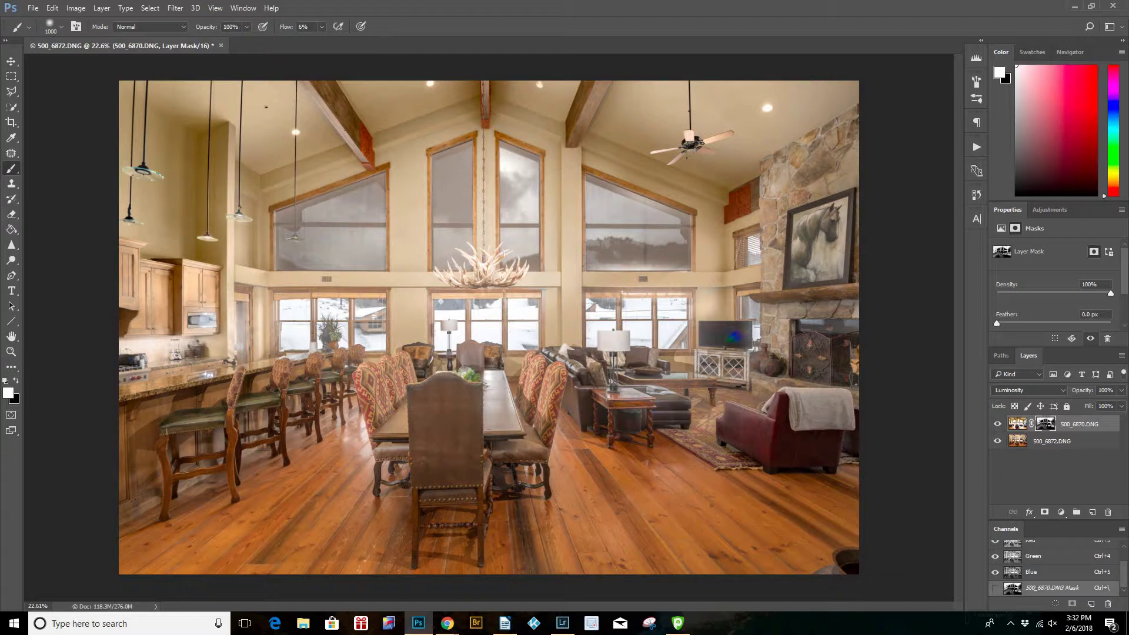
{"action": "key", "text": "["}
{"action": "key", "text": "["}
{"action": "key", "text": "["}
{"action": "key", "text": "["}
{"action": "key", "text": "["}
{"action": "key", "text": "["}
{"action": "key", "text": "["}
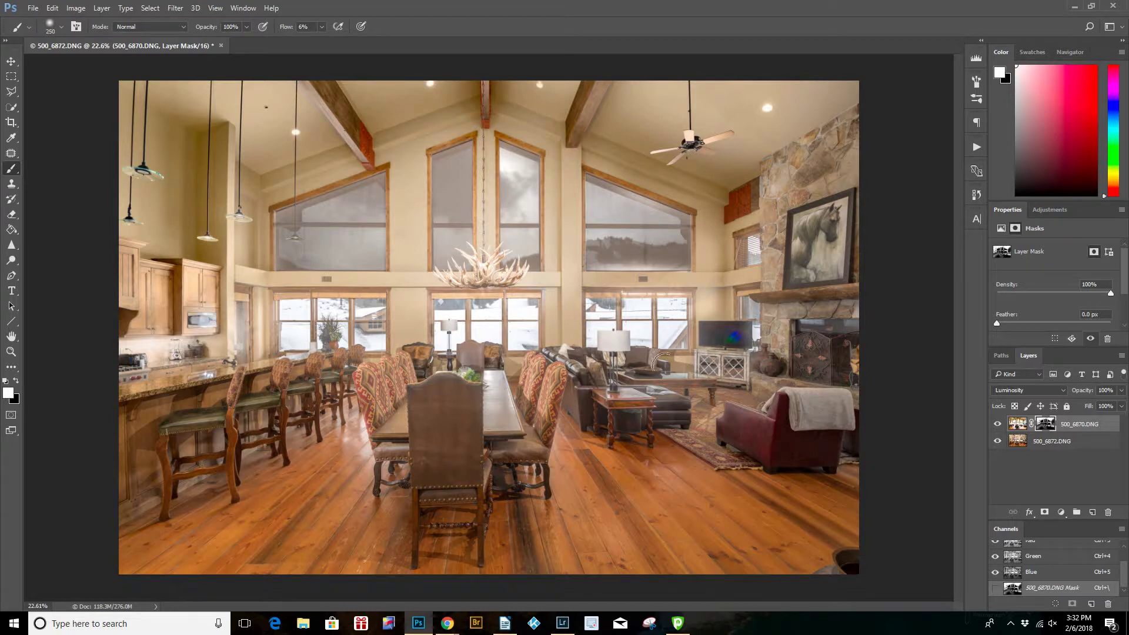
{"action": "key", "text": "x"}
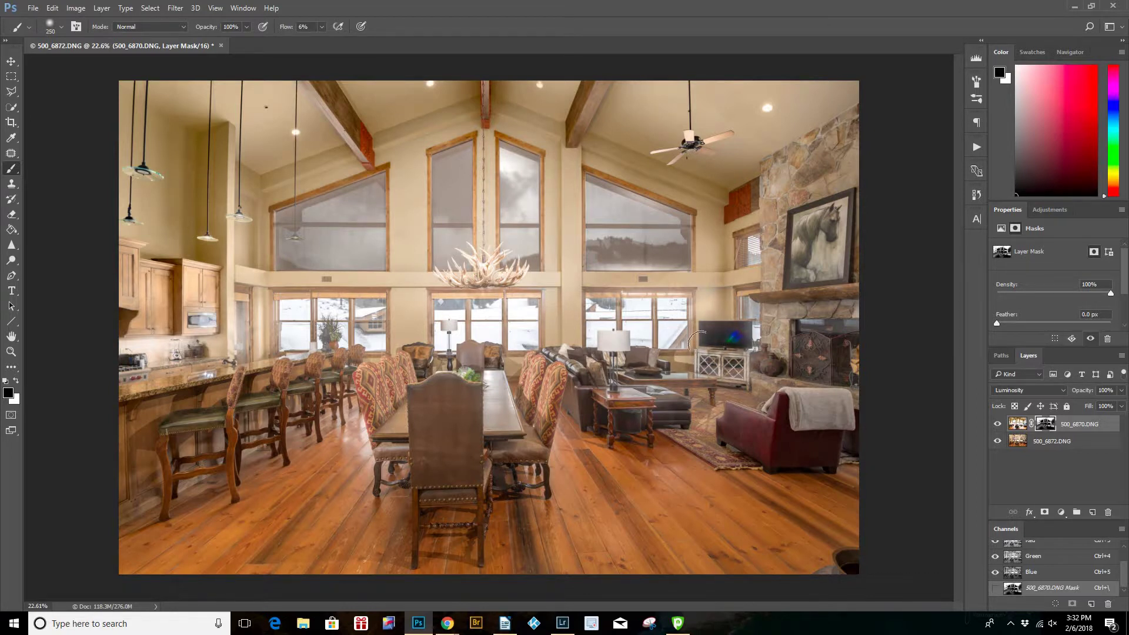
{"action": "left_click_drag", "start_coordinate": [705, 348], "coordinate": [740, 346]}
- Zoom in on the TV and select its screen with the Polygonal Lasso
{"action": "left_click", "coordinate": [10, 352]}
{"action": "left_click_drag", "start_coordinate": [755, 331], "coordinate": [838, 340]}
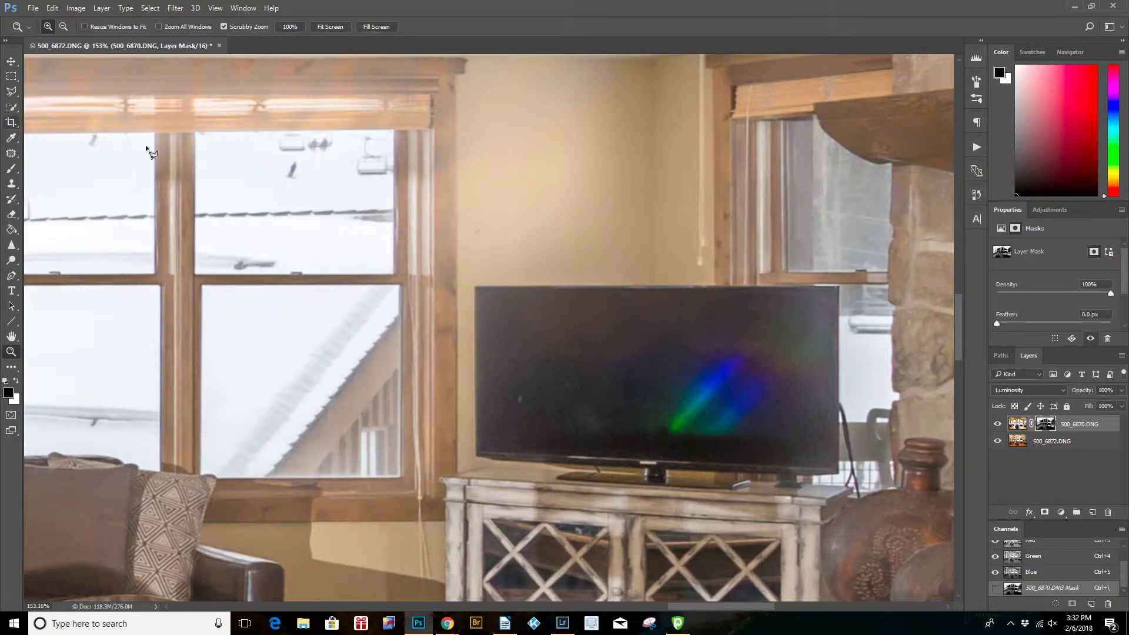
{"action": "left_click", "coordinate": [11, 91]}
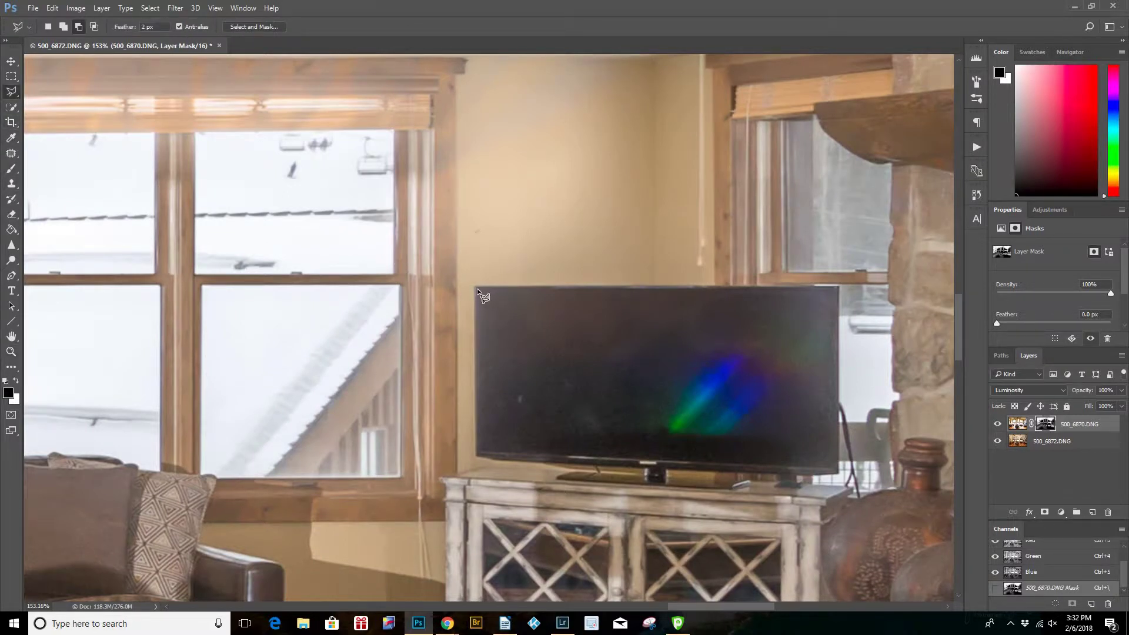
{"action": "left_click", "coordinate": [477, 288]}
{"action": "left_click", "coordinate": [832, 289]}
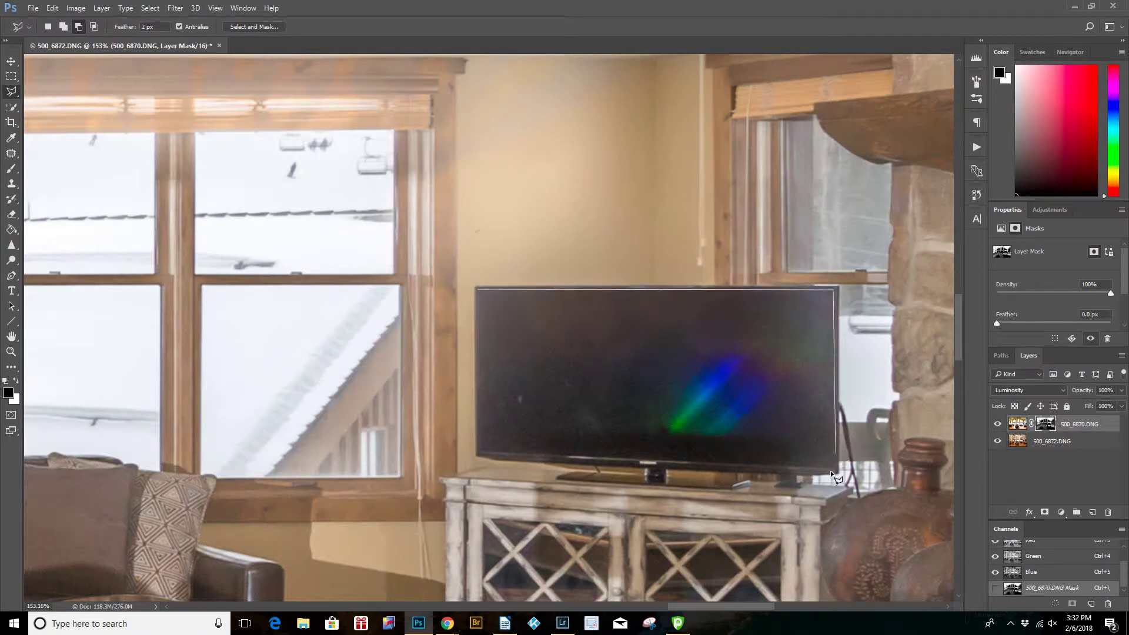
{"action": "left_click", "coordinate": [830, 468]}
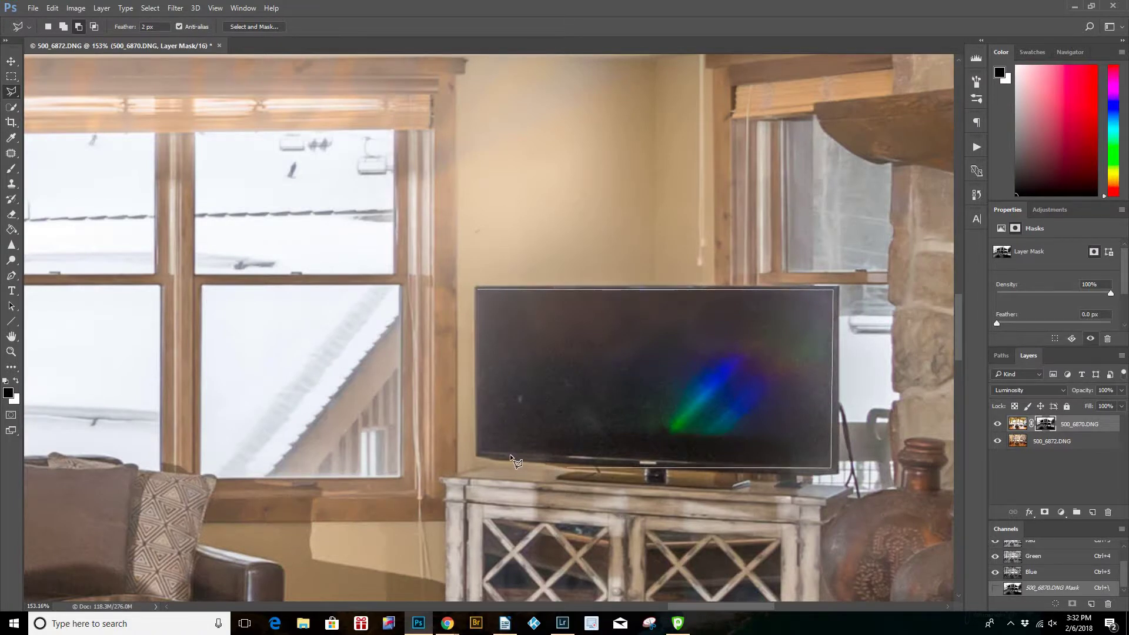
{"action": "left_click", "coordinate": [481, 451]}
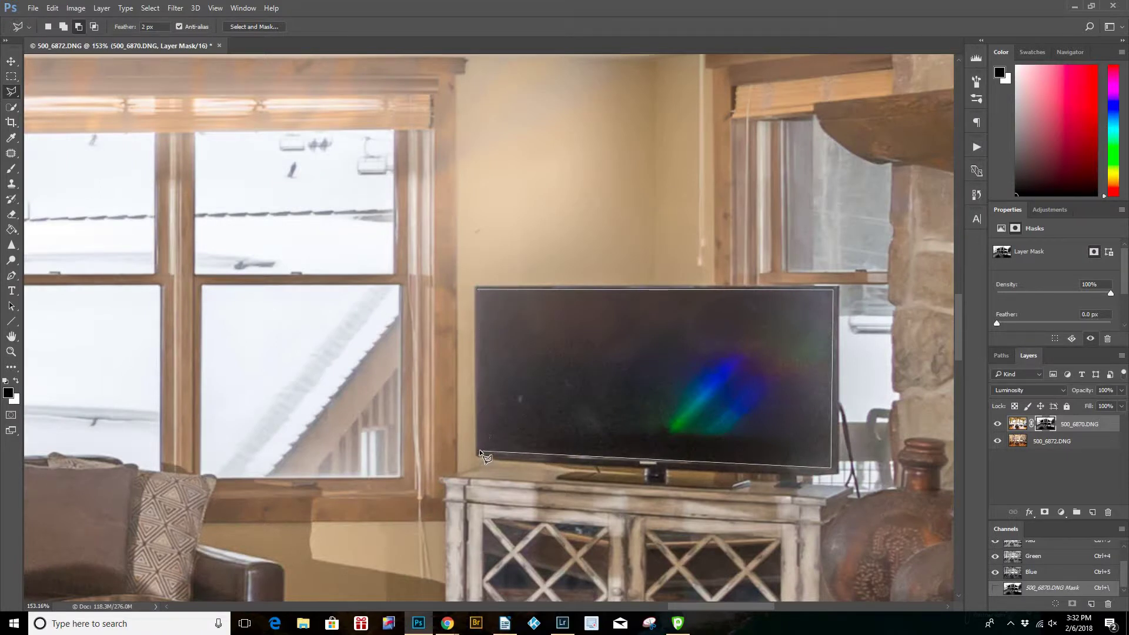
{"action": "left_click", "coordinate": [477, 288]}
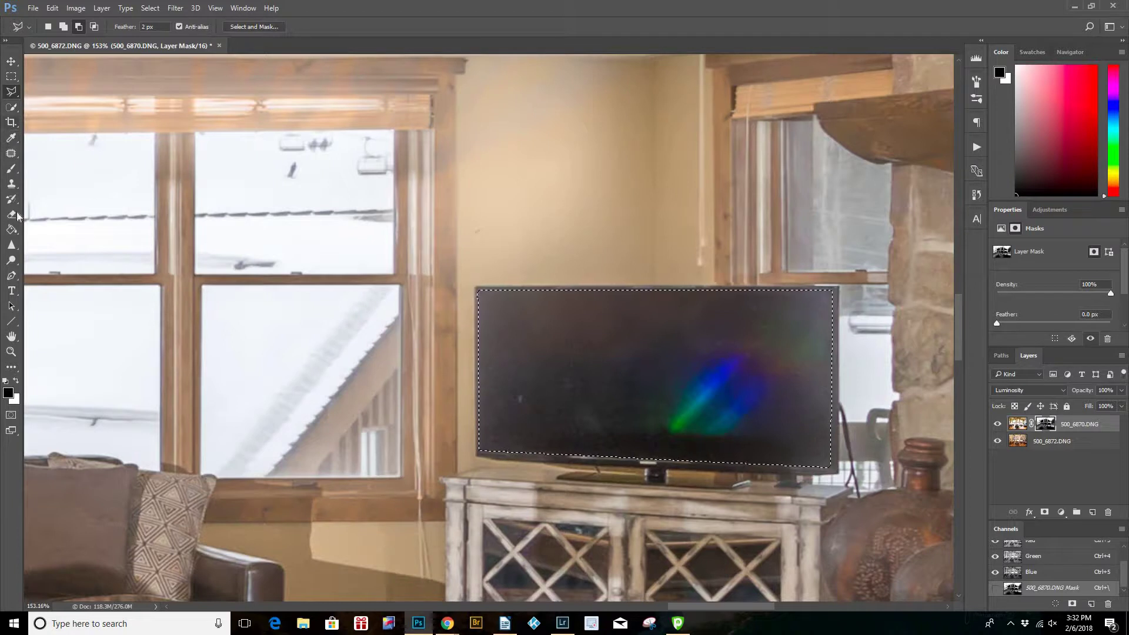
- Try to sample a dark screen colour from the 500_6870.DNG layer's image with the Eyedropper
{"action": "left_click", "coordinate": [11, 171]}
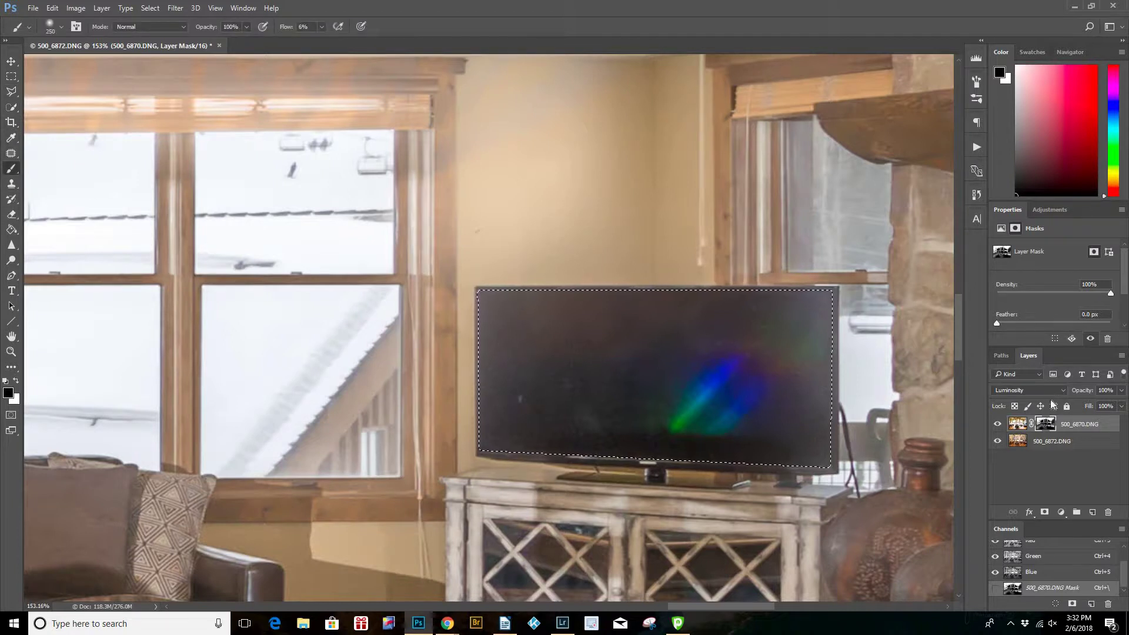
{"action": "left_click", "coordinate": [1017, 424]}
{"action": "key", "text": "x"}
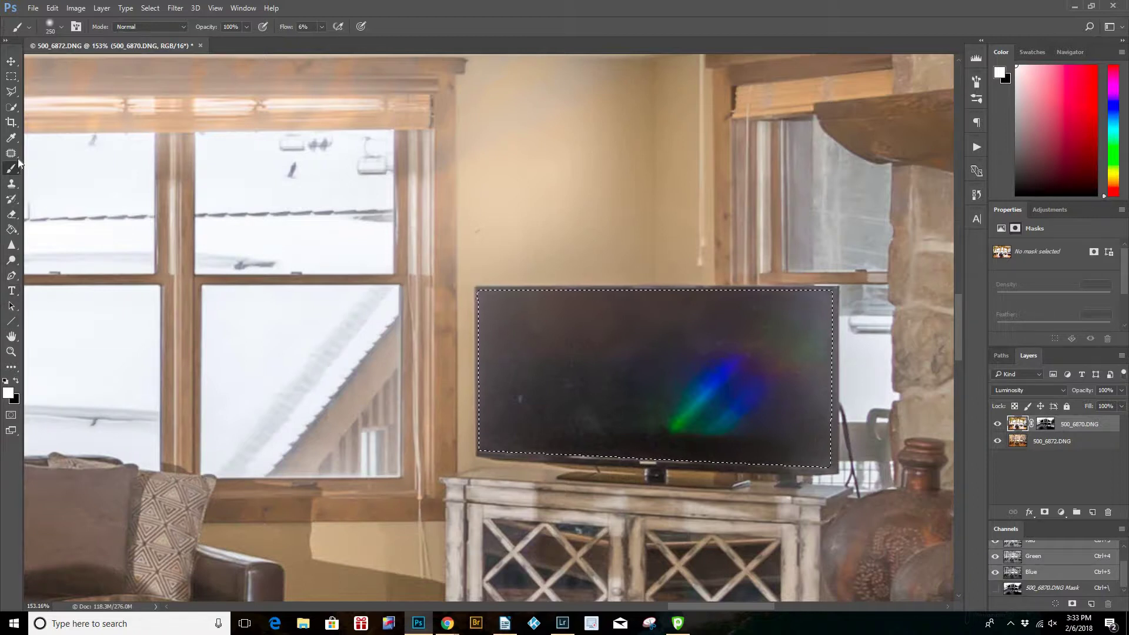
{"action": "left_click", "coordinate": [11, 138]}
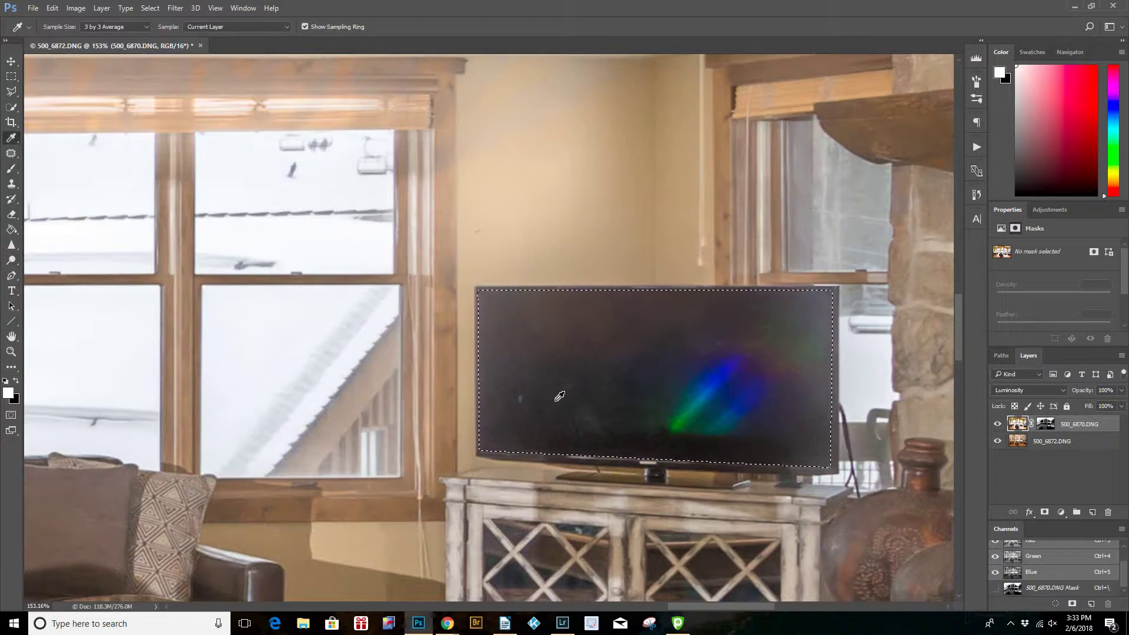
{"action": "left_click", "coordinate": [556, 398]}
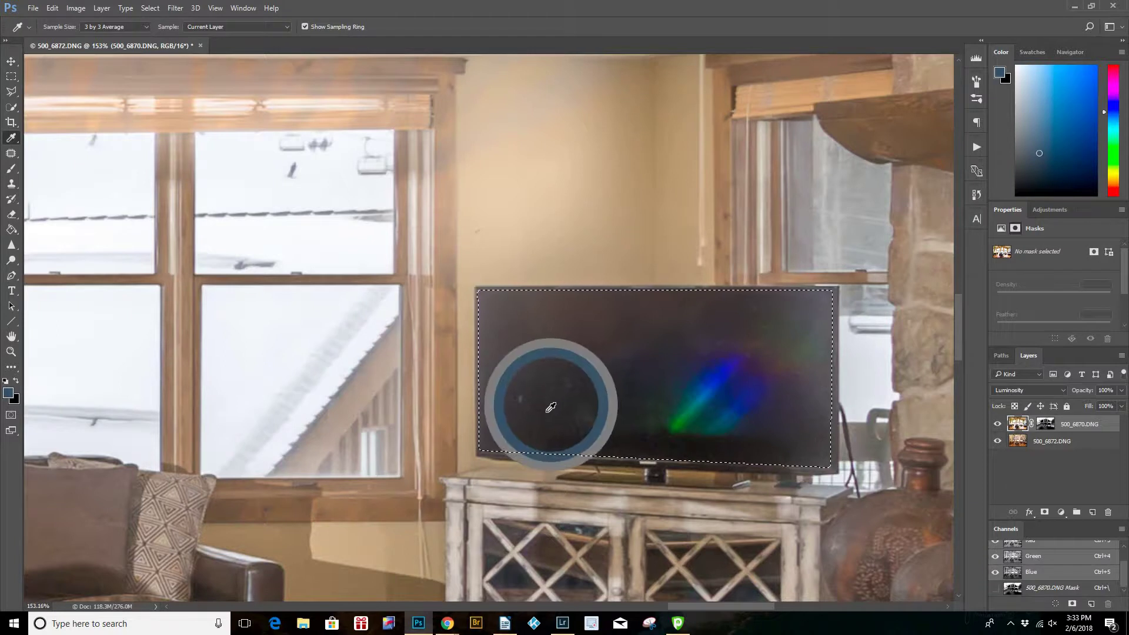
{"action": "left_click_drag", "start_coordinate": [619, 442], "coordinate": [626, 438]}
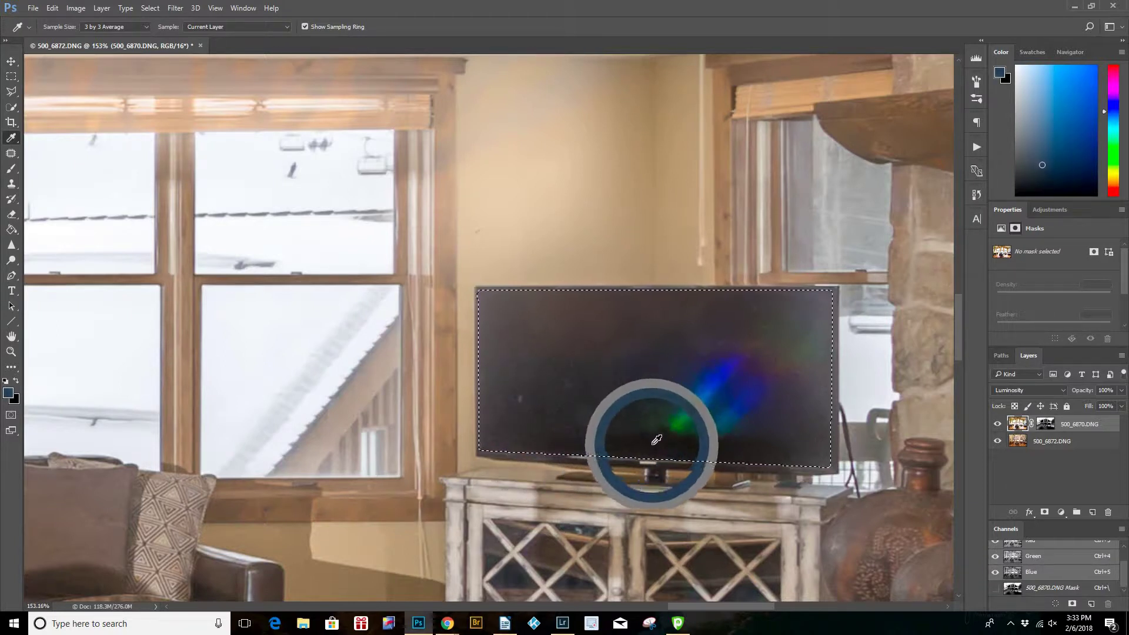
- Sample a near-black screen colour from the 500_6872.DNG layer and paint it over the coloured reflections inside the TV selection
{"action": "mouse_move", "coordinate": [723, 448]}
{"action": "left_mouse_down"}
{"action": "mouse_move", "coordinate": [680, 433]}
{"action": "mouse_move", "coordinate": [753, 444]}
{"action": "mouse_move", "coordinate": [711, 441]}
{"action": "left_mouse_up"}
{"action": "left_click", "coordinate": [1019, 442]}
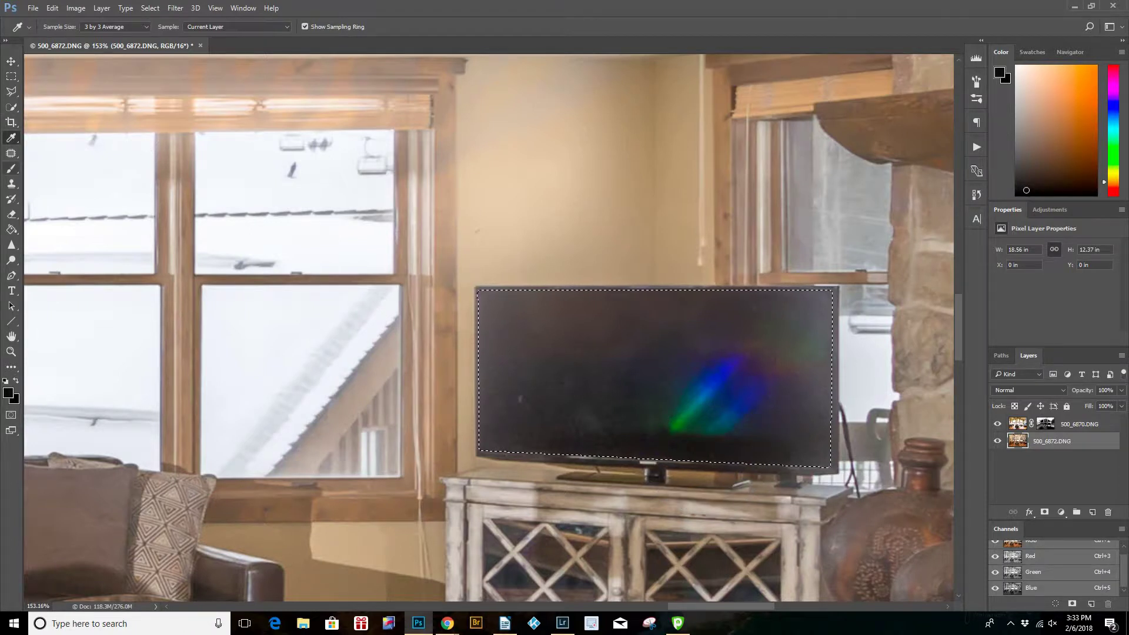
{"action": "left_click", "coordinate": [11, 169]}
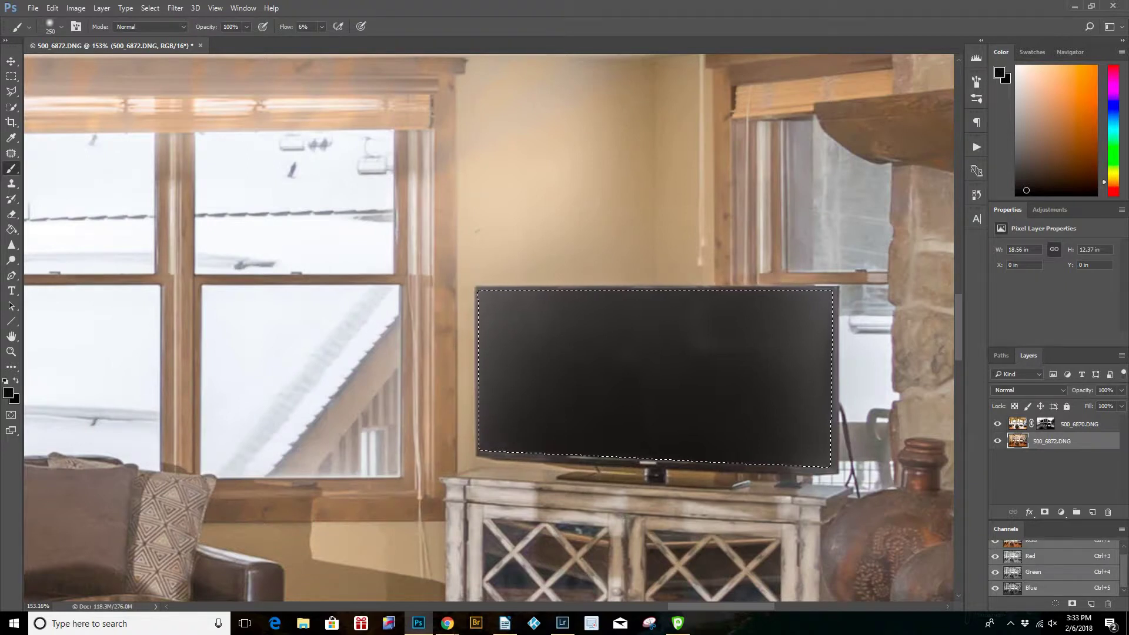
- Clear the selection around the TV screen
{"action": "key", "text": "ctrl+d"}
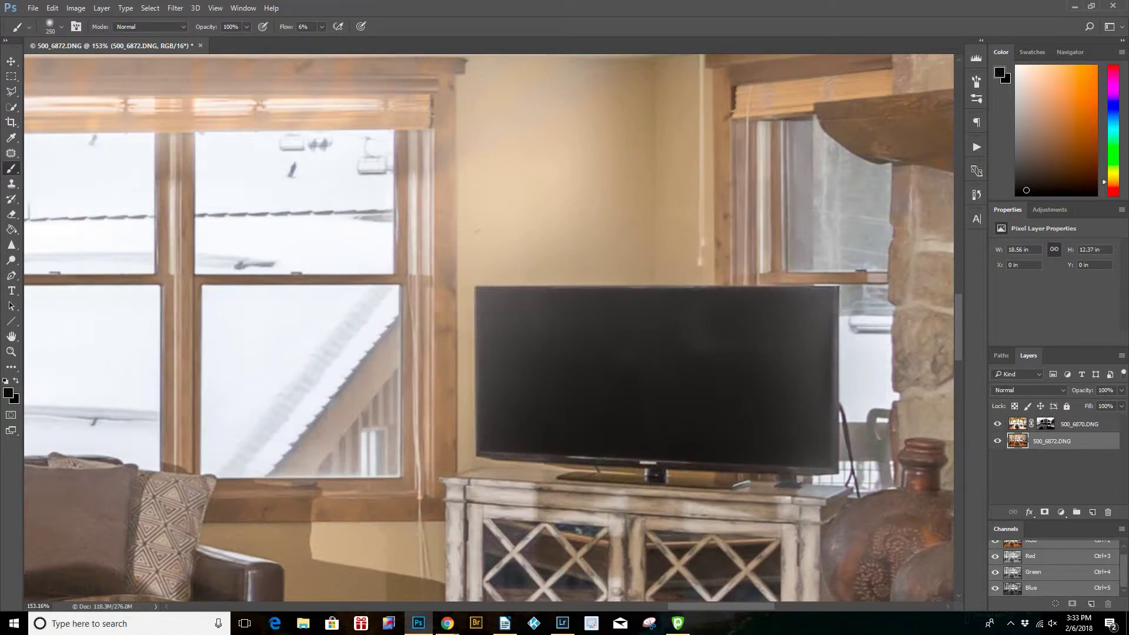
{"action": "left_click", "coordinate": [12, 351]}
{"action": "left_click_drag", "start_coordinate": [464, 403], "coordinate": [371, 405]}
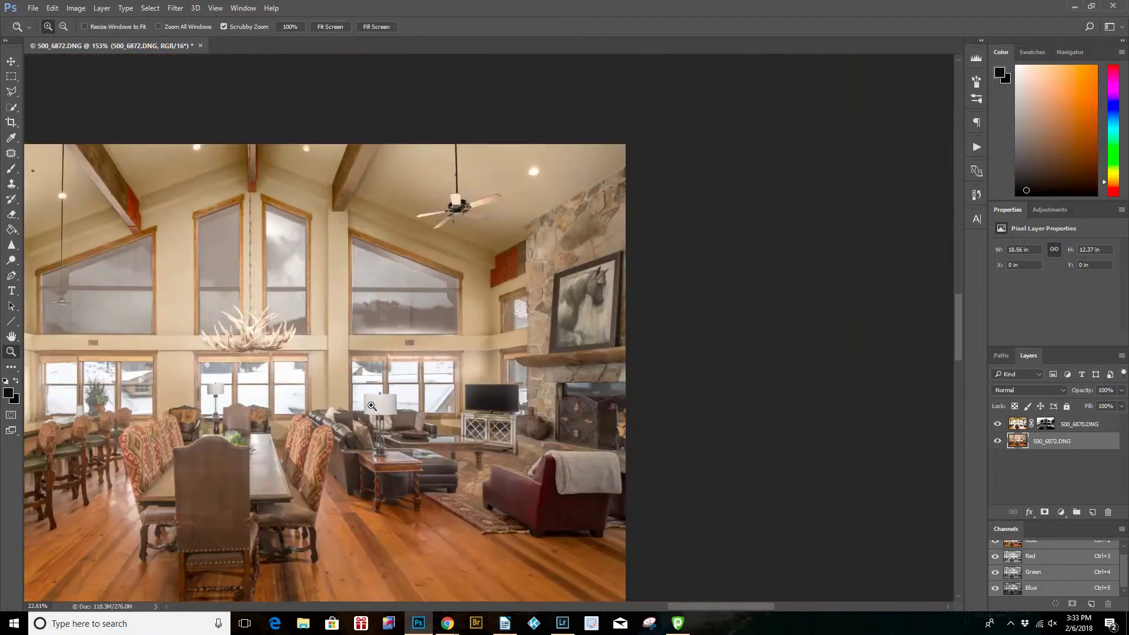
{"action": "left_click_drag", "start_coordinate": [765, 347], "coordinate": [1011, 381]}
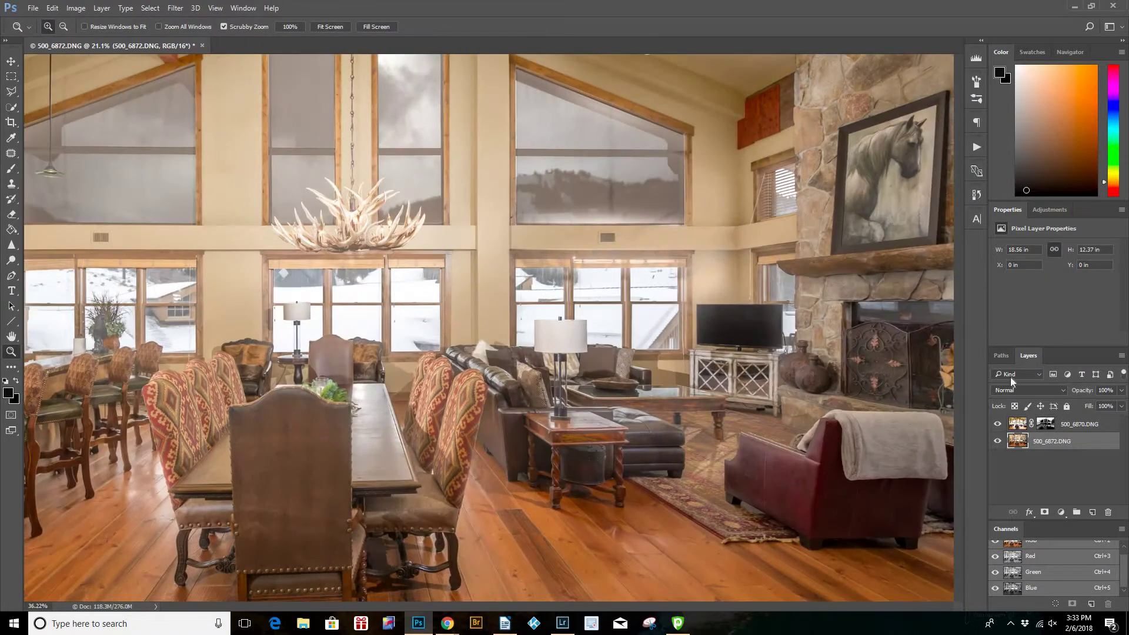
- Paint the 500_6870.DNG layer mask in white over the sofa and side table with a 700-pixel brush
{"action": "left_click", "coordinate": [1046, 424]}
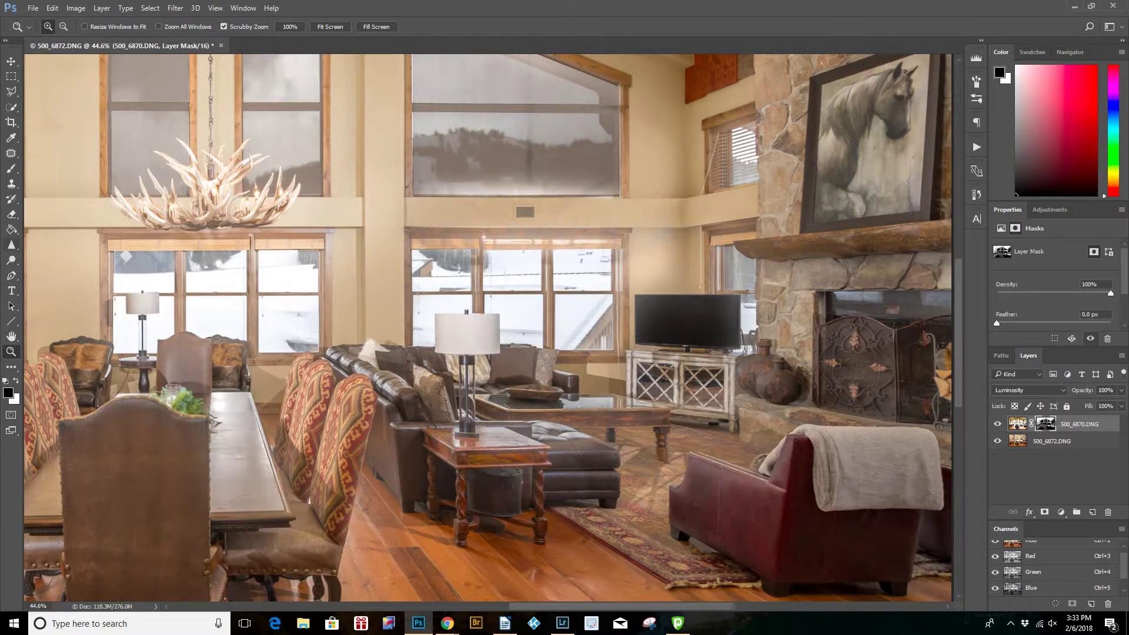
{"action": "left_click", "coordinate": [12, 168]}
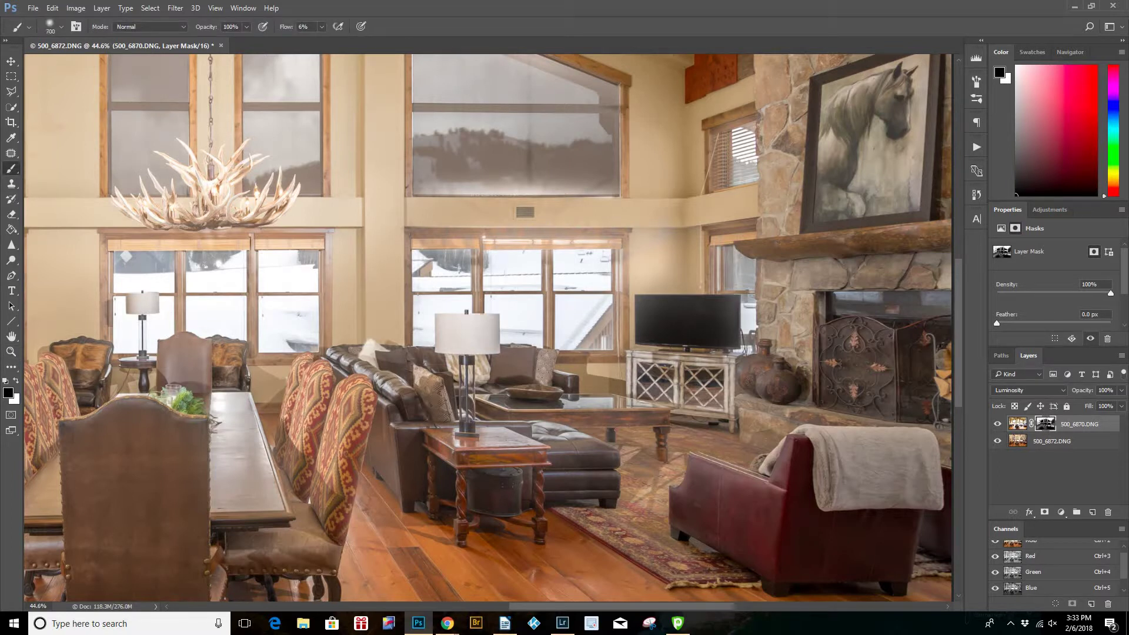
{"action": "key", "text": "x"}
{"action": "mouse_move", "coordinate": [432, 436]}
{"action": "left_mouse_down"}
{"action": "mouse_move", "coordinate": [492, 418]}
{"action": "mouse_move", "coordinate": [405, 450]}
{"action": "left_mouse_up"}
{"action": "key", "text": "x"}
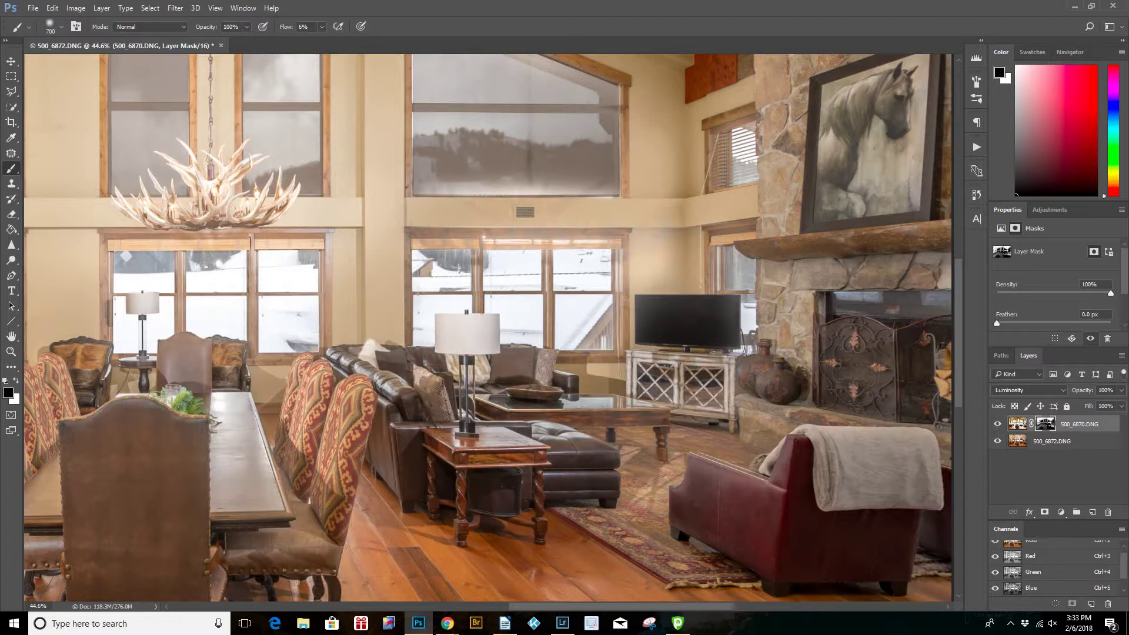
- Reduce the brush to 200 pixels and paint the mask in black over the centre of the antler chandelier
{"action": "key", "text": "x"}
{"action": "scroll", "coordinate": [488, 327], "scroll_direction": "down", "scroll_amount": 2}
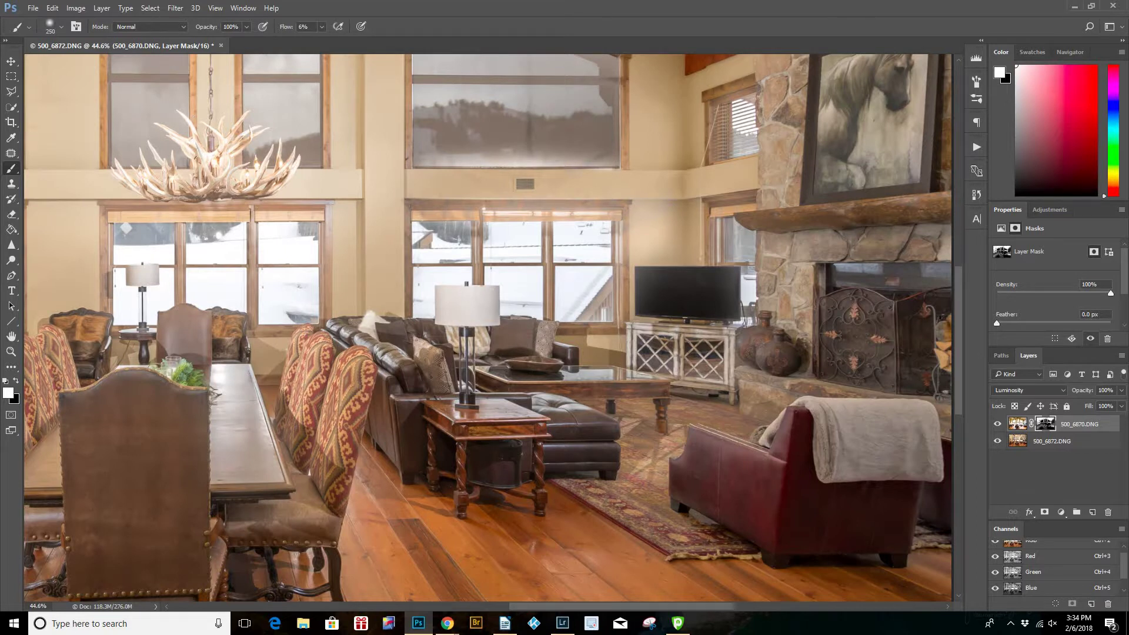
{"action": "key", "text": "x"}
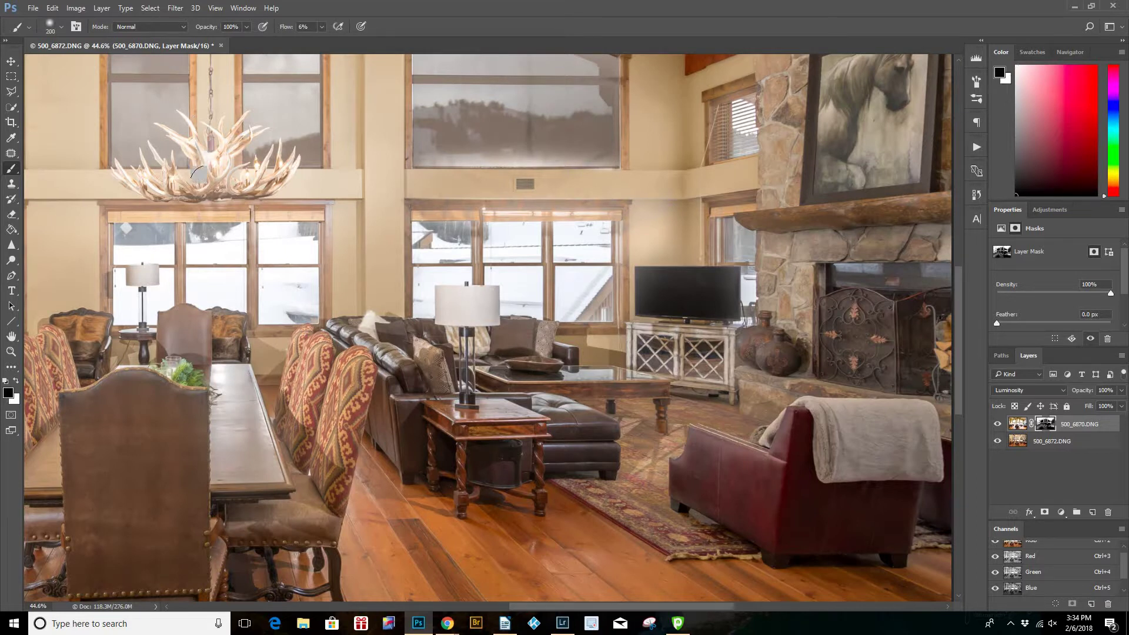
{"action": "mouse_move", "coordinate": [207, 176]}
{"action": "left_mouse_down"}
{"action": "mouse_move", "coordinate": [133, 179]}
{"action": "mouse_move", "coordinate": [234, 175]}
{"action": "mouse_move", "coordinate": [129, 173]}
{"action": "mouse_move", "coordinate": [210, 172]}
{"action": "left_mouse_up"}
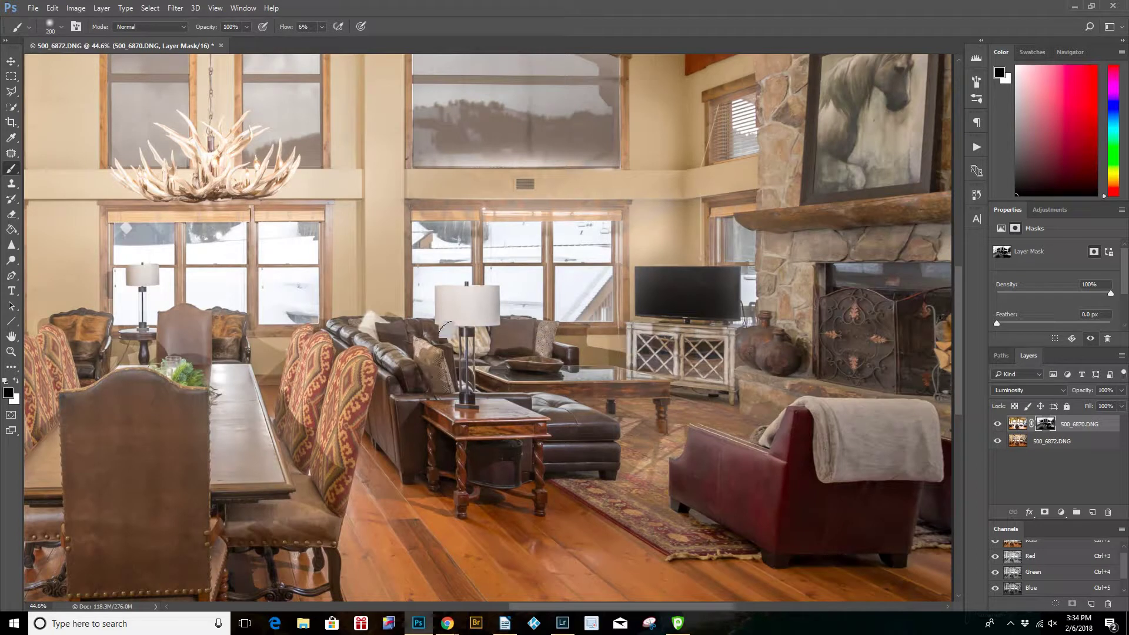
- Paint the mask in white on the wall between the sofa and TV stand, and in black over the sofa arm and coffee table edge
{"action": "key", "text": "x"}
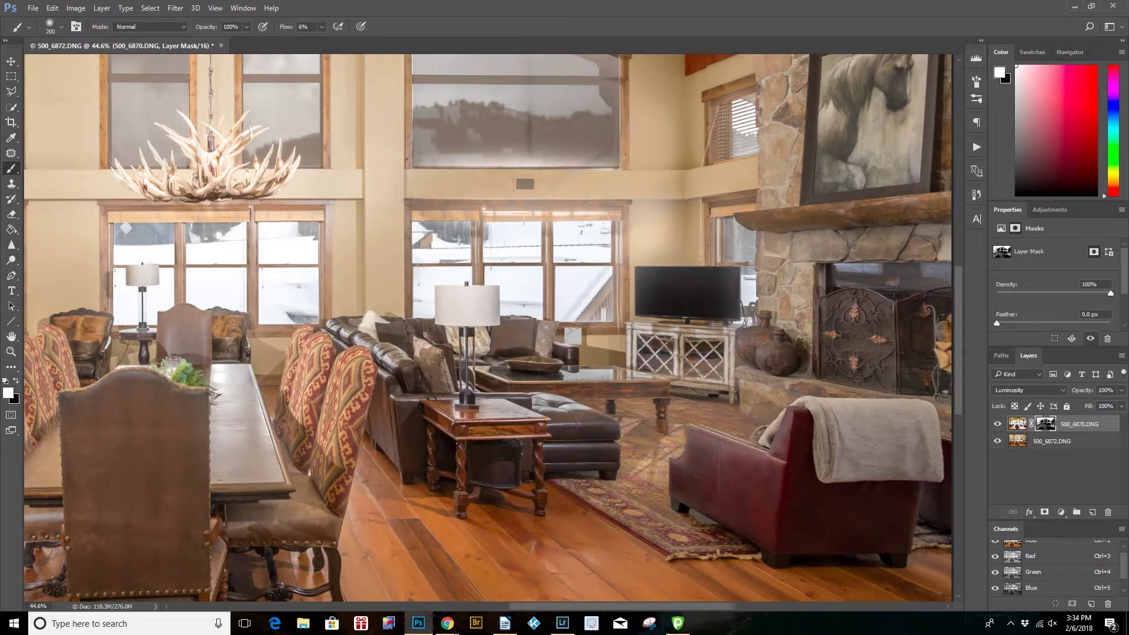
{"action": "mouse_move", "coordinate": [588, 340]}
{"action": "left_mouse_down"}
{"action": "mouse_move", "coordinate": [555, 333]}
{"action": "mouse_move", "coordinate": [608, 344]}
{"action": "mouse_move", "coordinate": [575, 351]}
{"action": "mouse_move", "coordinate": [630, 343]}
{"action": "mouse_move", "coordinate": [566, 333]}
{"action": "mouse_move", "coordinate": [605, 330]}
{"action": "mouse_move", "coordinate": [579, 347]}
{"action": "mouse_move", "coordinate": [613, 343]}
{"action": "left_mouse_up"}
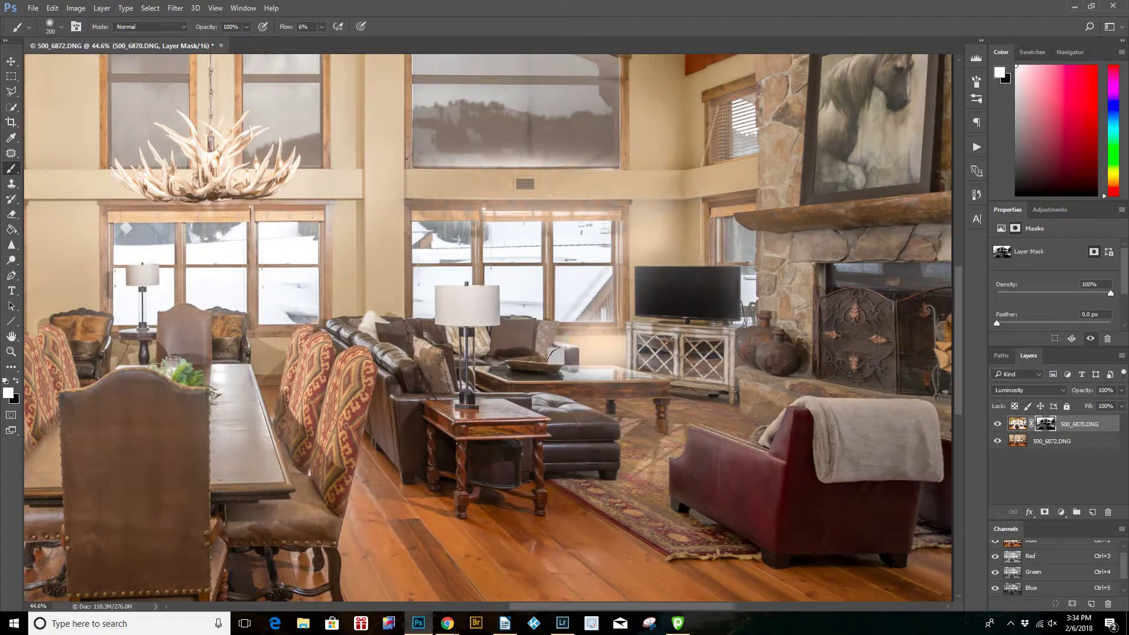
{"action": "key", "text": "x"}
{"action": "left_click_drag", "start_coordinate": [537, 360], "coordinate": [552, 356]}
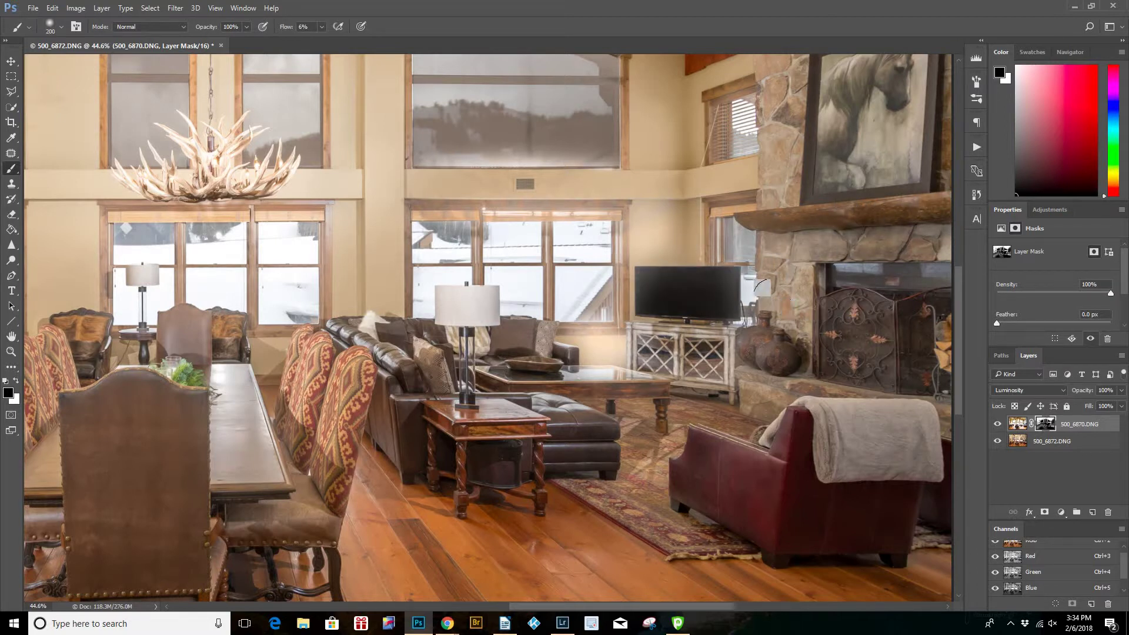
{"action": "key", "text": "x"}
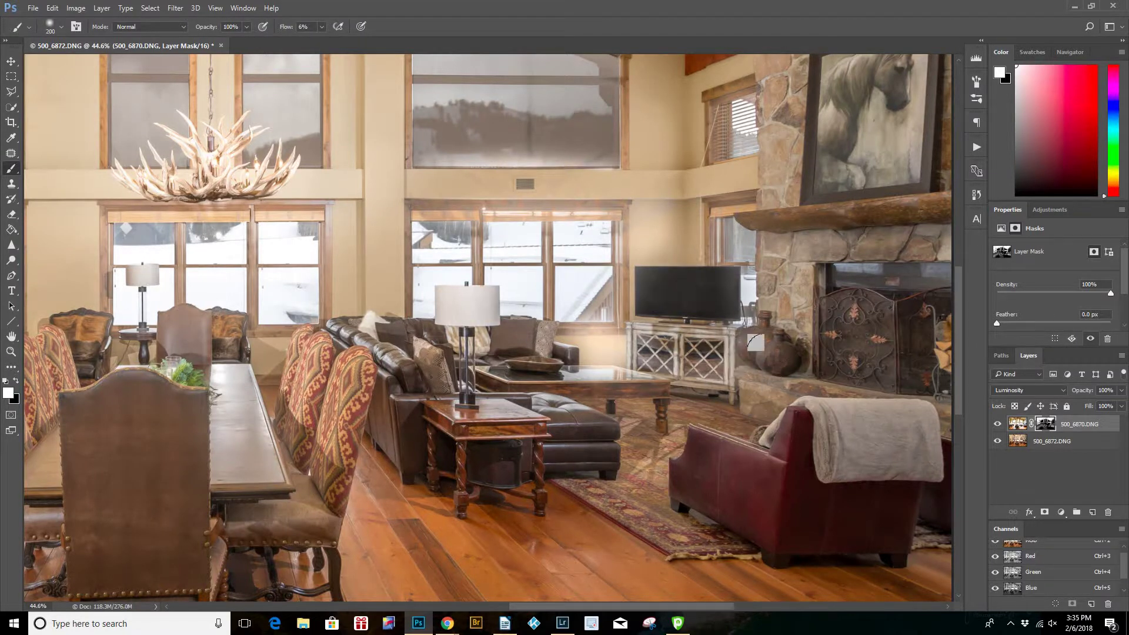
{"action": "key", "text": "x"}
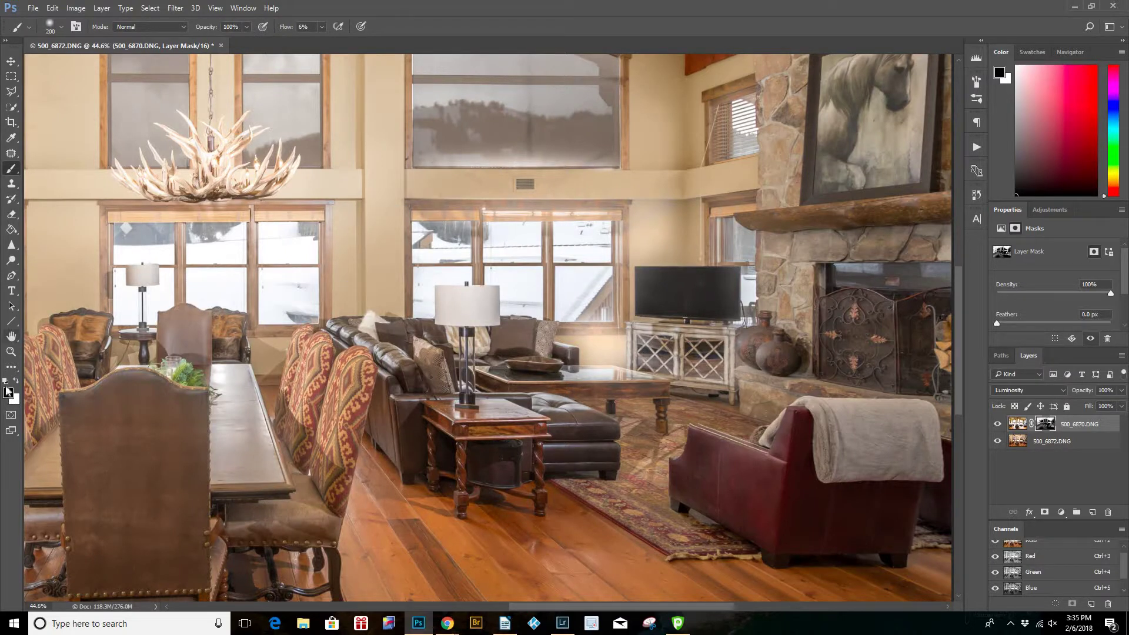
- Brighten the large upper windows by painting the 500_6870.DNG mask in white over them with an enlarged brush
{"action": "left_click", "coordinate": [10, 352]}
{"action": "left_click_drag", "start_coordinate": [326, 332], "coordinate": [267, 331]}
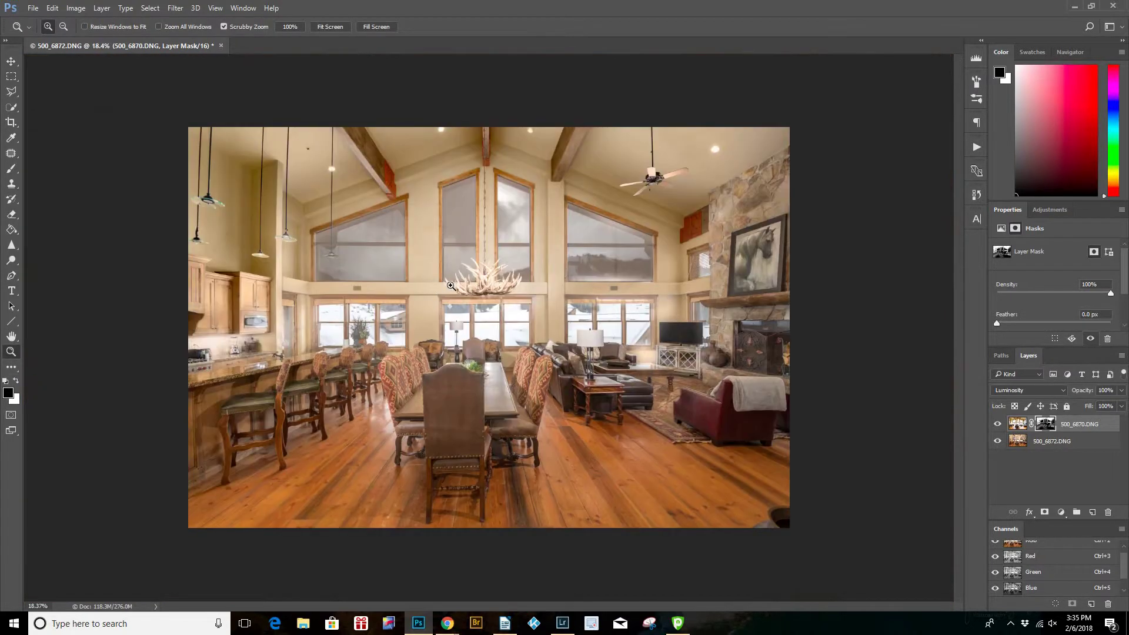
{"action": "left_click", "coordinate": [450, 287]}
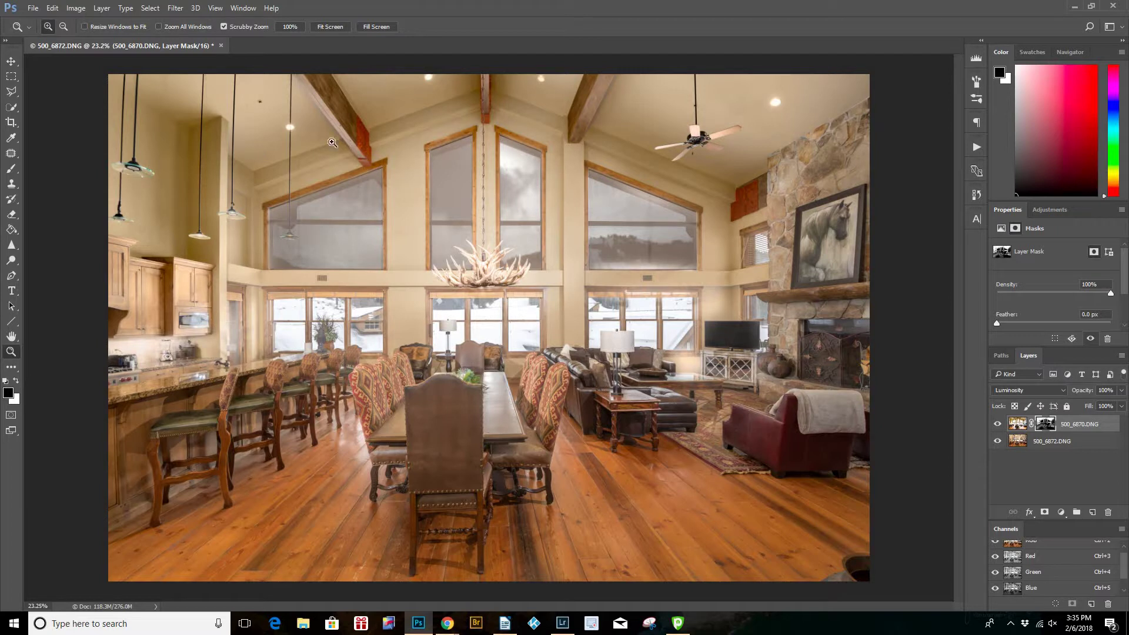
{"action": "key", "text": "b"}
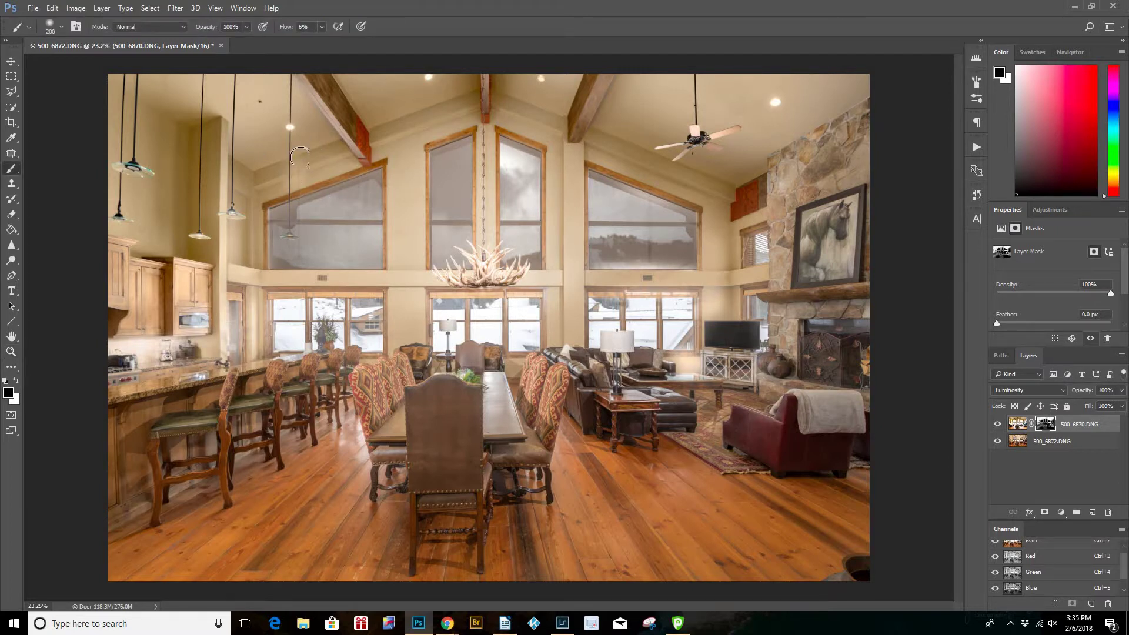
{"action": "key", "text": "x"}
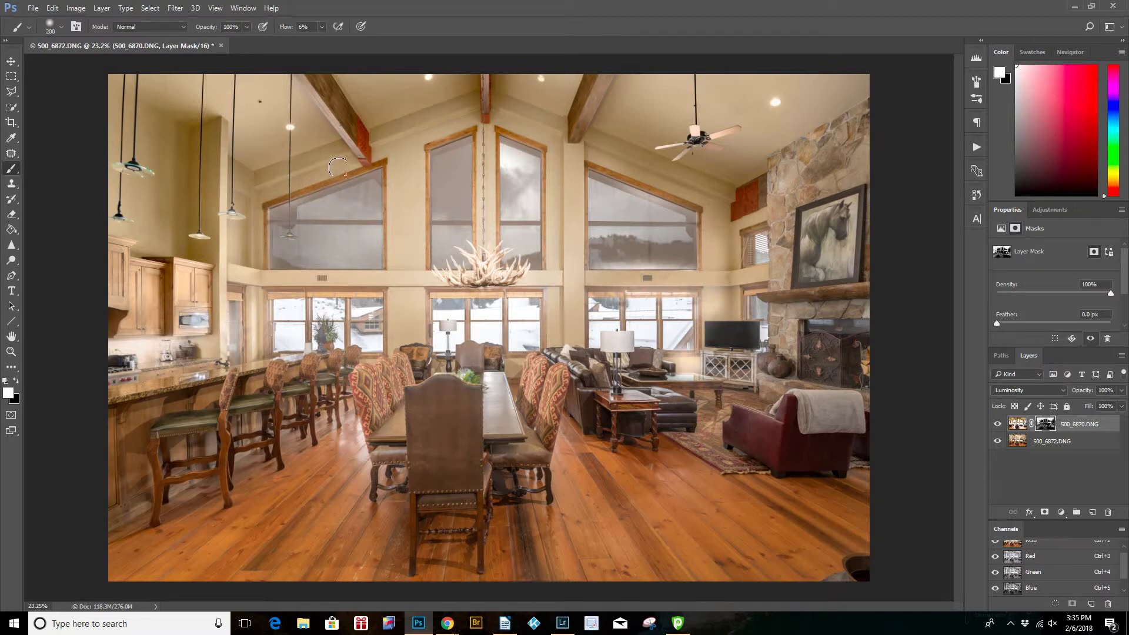
{"action": "mouse_move", "coordinate": [287, 268]}
{"action": "left_mouse_down"}
{"action": "mouse_move", "coordinate": [347, 202]}
{"action": "mouse_move", "coordinate": [347, 233]}
{"action": "mouse_move", "coordinate": [305, 220]}
{"action": "mouse_move", "coordinate": [306, 238]}
{"action": "left_mouse_up"}
{"action": "key", "text": "bracketright"}
{"action": "mouse_move", "coordinate": [452, 171]}
{"action": "left_mouse_down"}
{"action": "mouse_move", "coordinate": [449, 192]}
{"action": "mouse_move", "coordinate": [522, 194]}
{"action": "mouse_move", "coordinate": [670, 235]}
{"action": "mouse_move", "coordinate": [676, 247]}
{"action": "mouse_move", "coordinate": [662, 251]}
{"action": "left_mouse_up"}
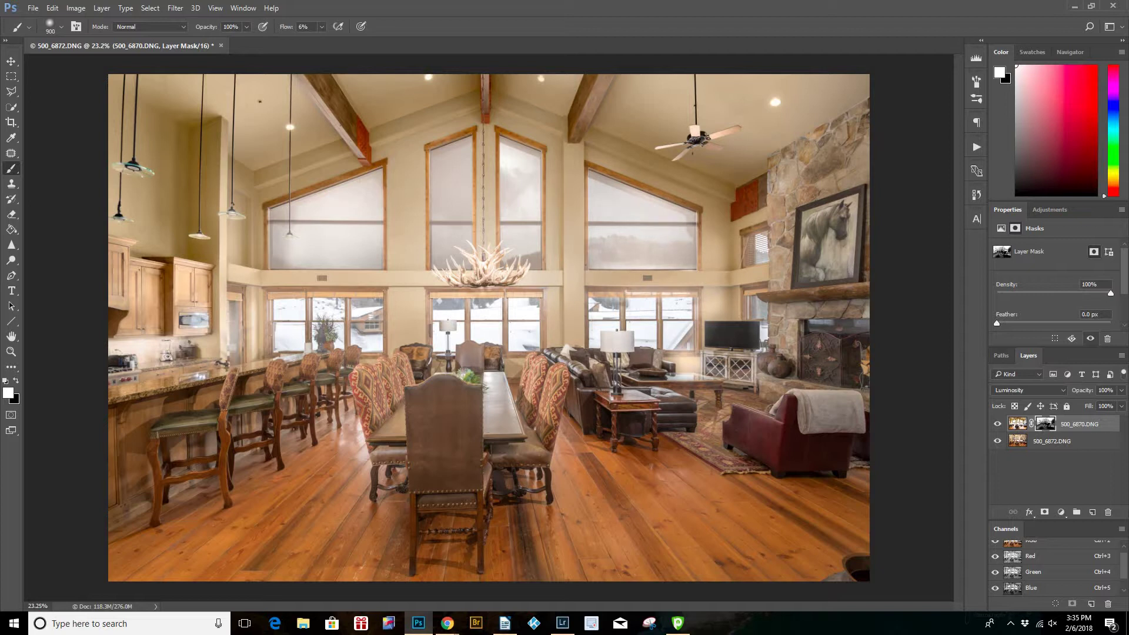
{"action": "left_click_drag", "start_coordinate": [606, 253], "coordinate": [641, 250]}
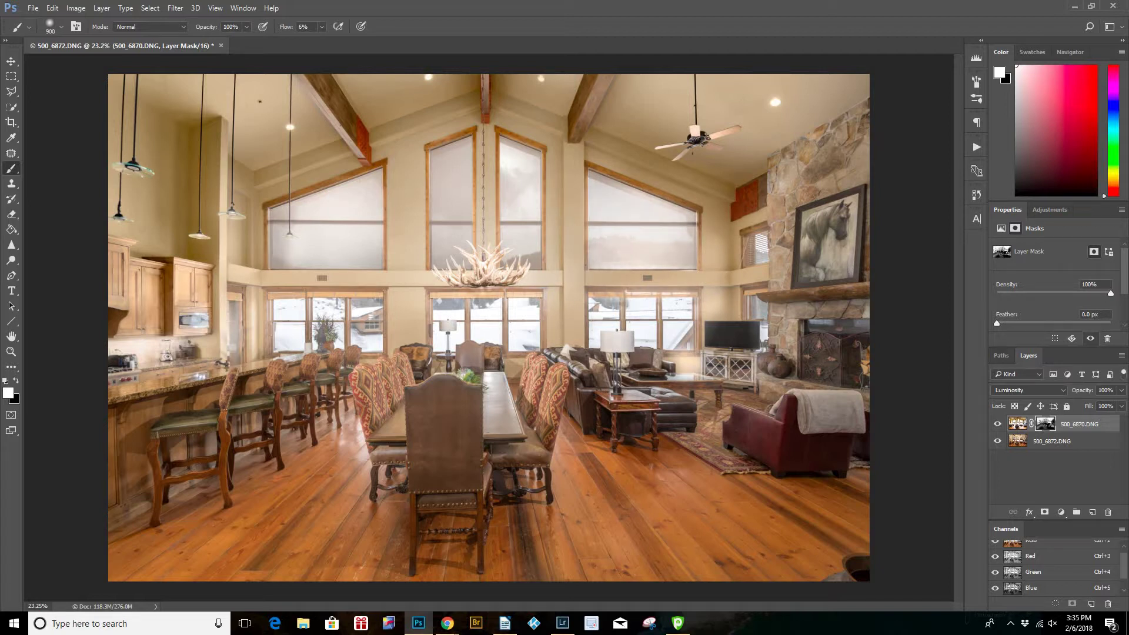
- Paint the mask in white over the wood floor on both sides of the front dining chair with a larger brush
{"action": "key", "text": "x"}
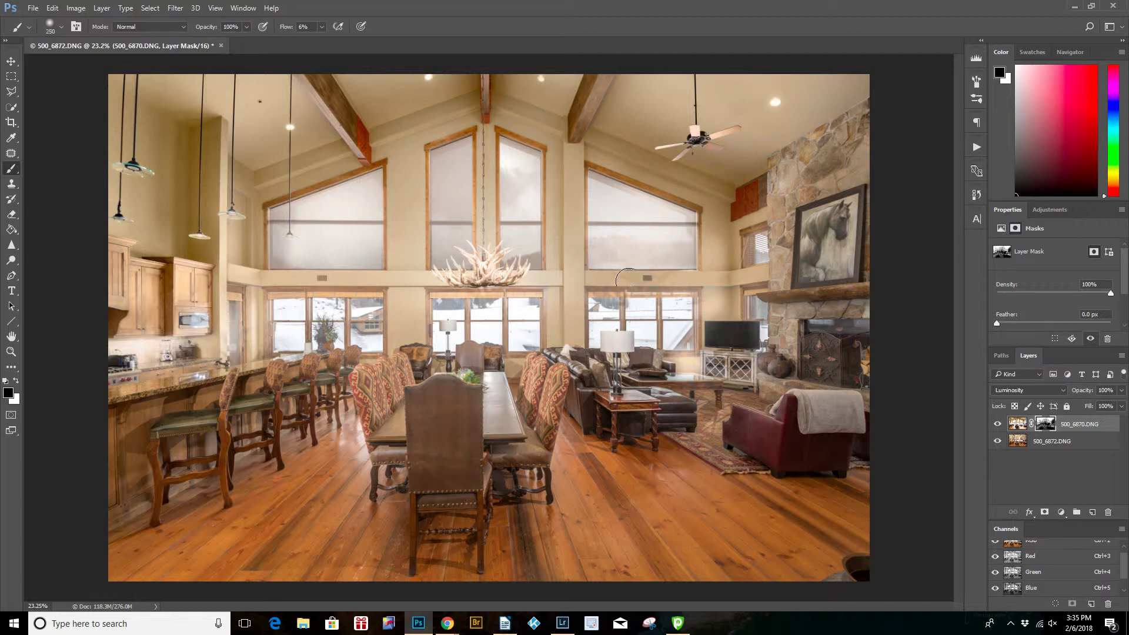
{"action": "key", "text": "x"}
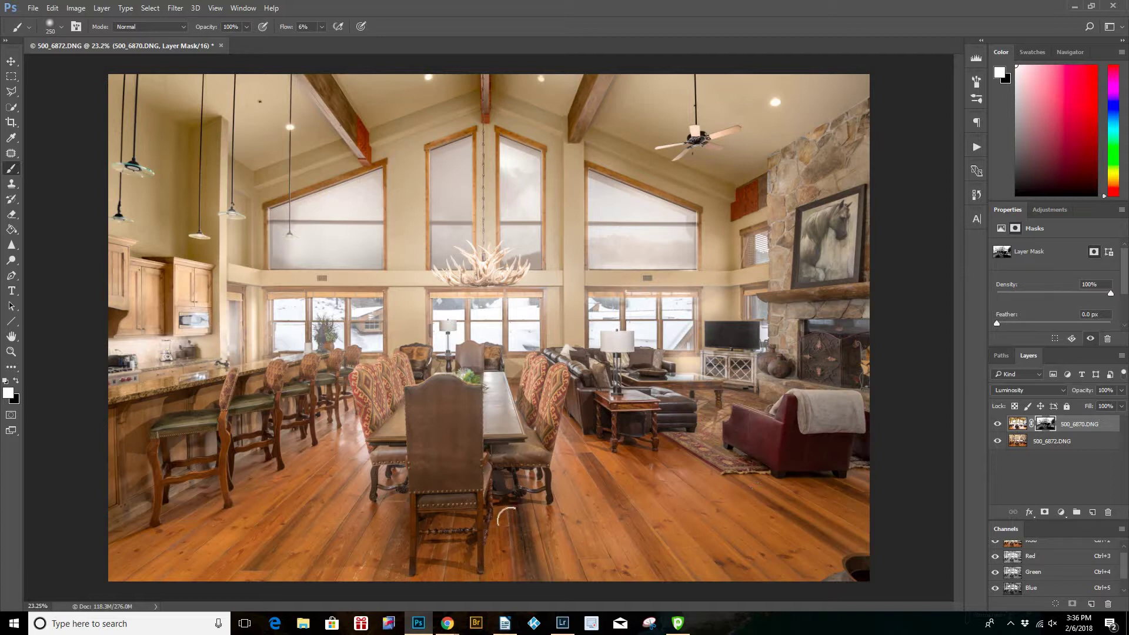
{"action": "key", "text": "bracketright"}
{"action": "key", "text": "bracketright"}
{"action": "mouse_move", "coordinate": [394, 536]}
{"action": "left_mouse_down"}
{"action": "mouse_move", "coordinate": [392, 554]}
{"action": "mouse_move", "coordinate": [365, 555]}
{"action": "mouse_move", "coordinate": [332, 522]}
{"action": "left_mouse_up"}
{"action": "mouse_move", "coordinate": [529, 514]}
{"action": "left_mouse_down"}
{"action": "mouse_move", "coordinate": [611, 511]}
{"action": "mouse_move", "coordinate": [651, 494]}
{"action": "left_mouse_up"}
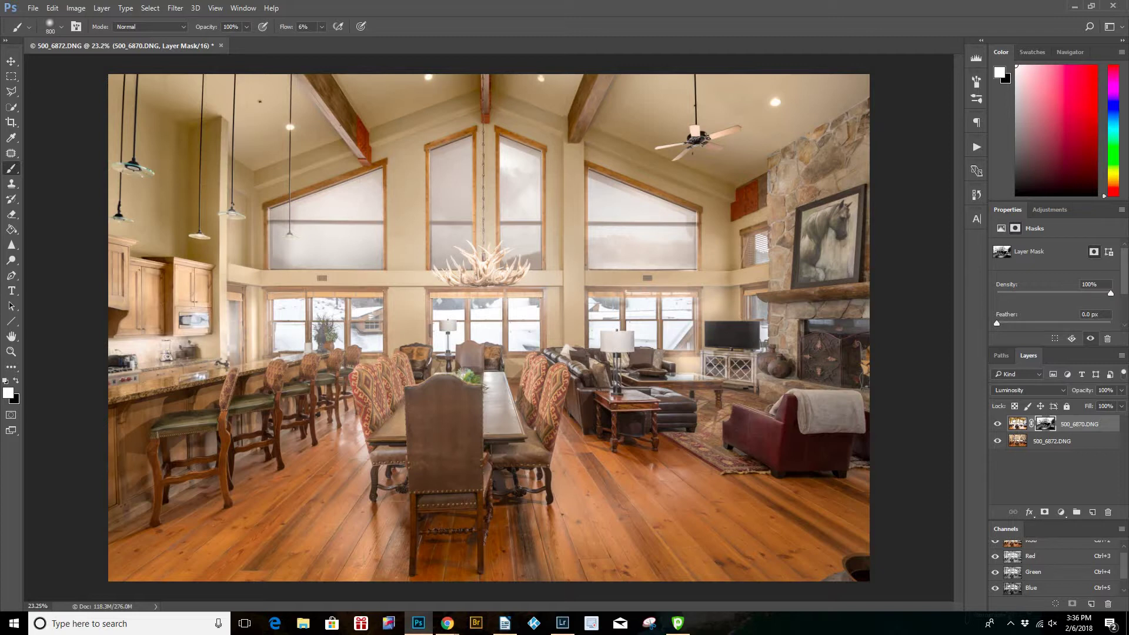
- Add a Hue/Saturation adjustment layer above the 500_6870.DNG layer and clip it to that layer
{"action": "left_click", "coordinate": [1015, 424]}
{"action": "left_click", "coordinate": [1041, 212]}
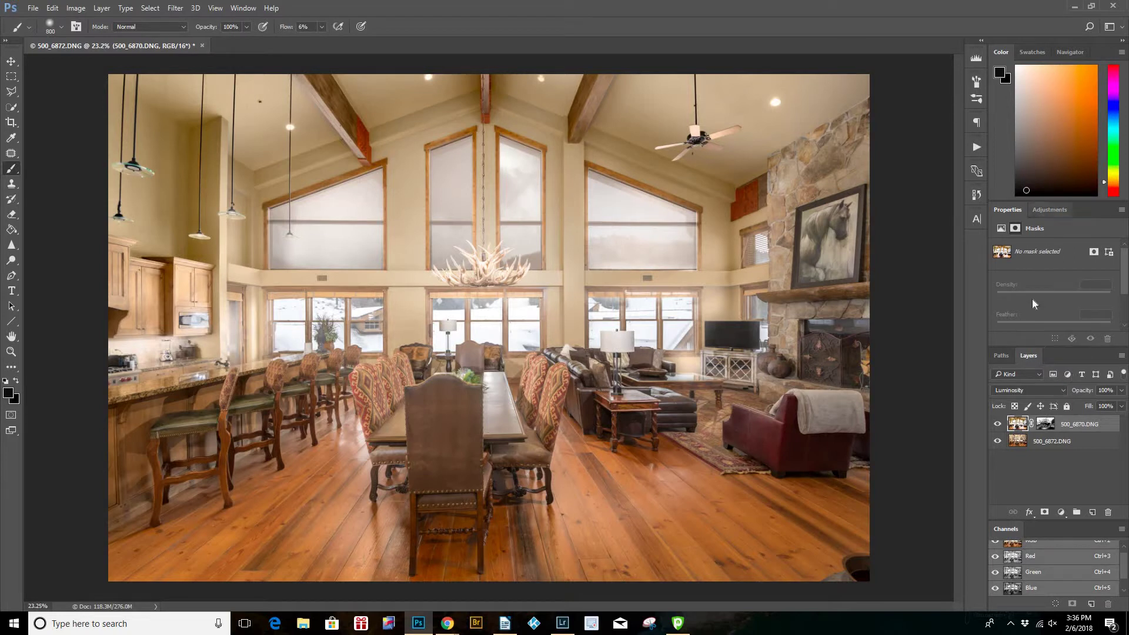
{"action": "left_click", "coordinate": [1013, 253]}
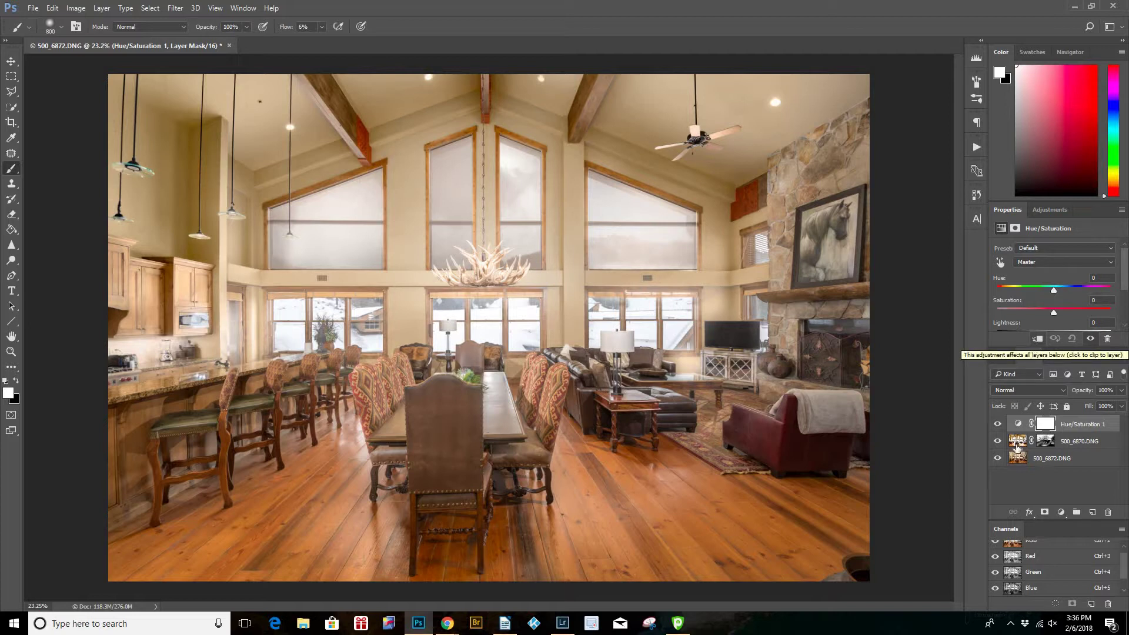
{"action": "left_click", "coordinate": [1037, 338]}
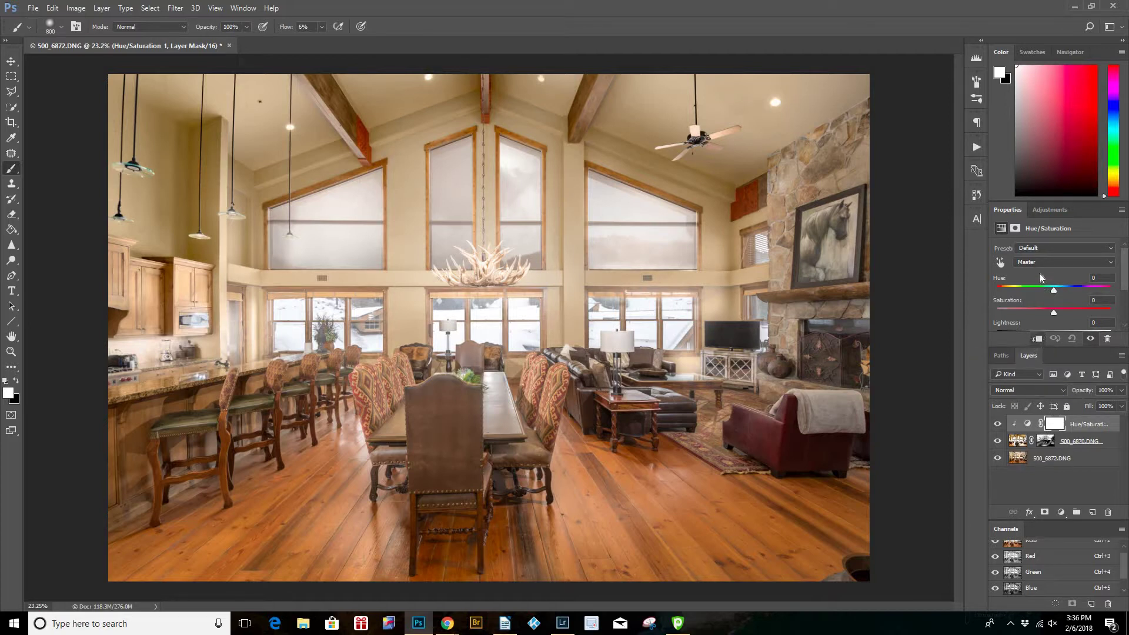
- Set the Yellows of the Hue/Saturation adjustment to Saturation +62 and Lightness -6
{"action": "left_click", "coordinate": [1046, 263]}
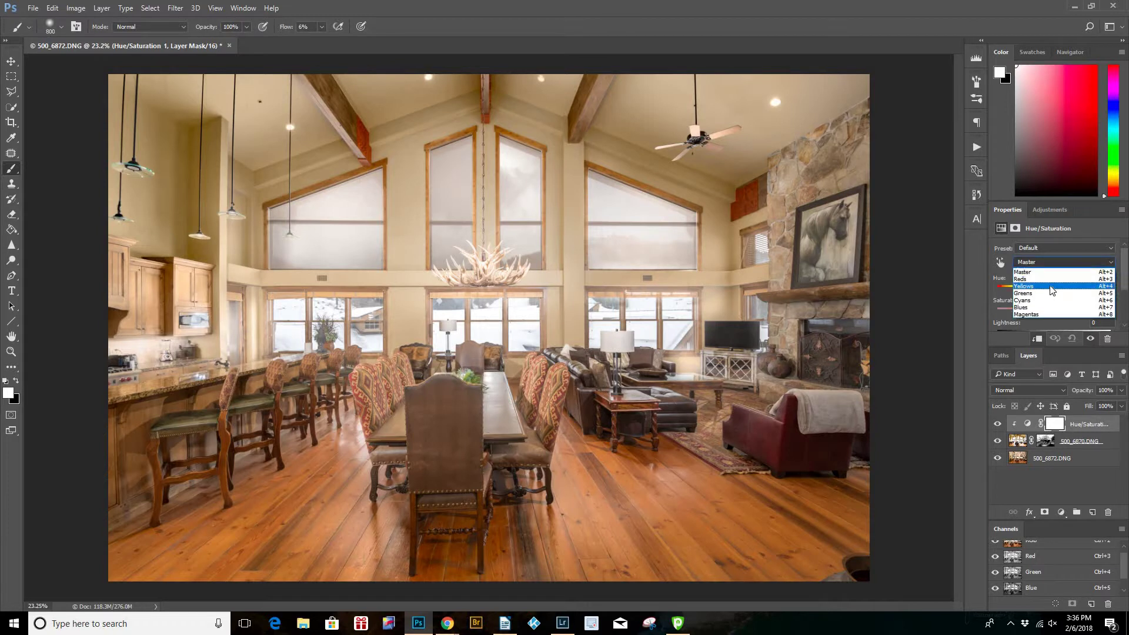
{"action": "left_click", "coordinate": [1049, 287]}
{"action": "left_click_drag", "start_coordinate": [1050, 313], "coordinate": [1004, 312]}
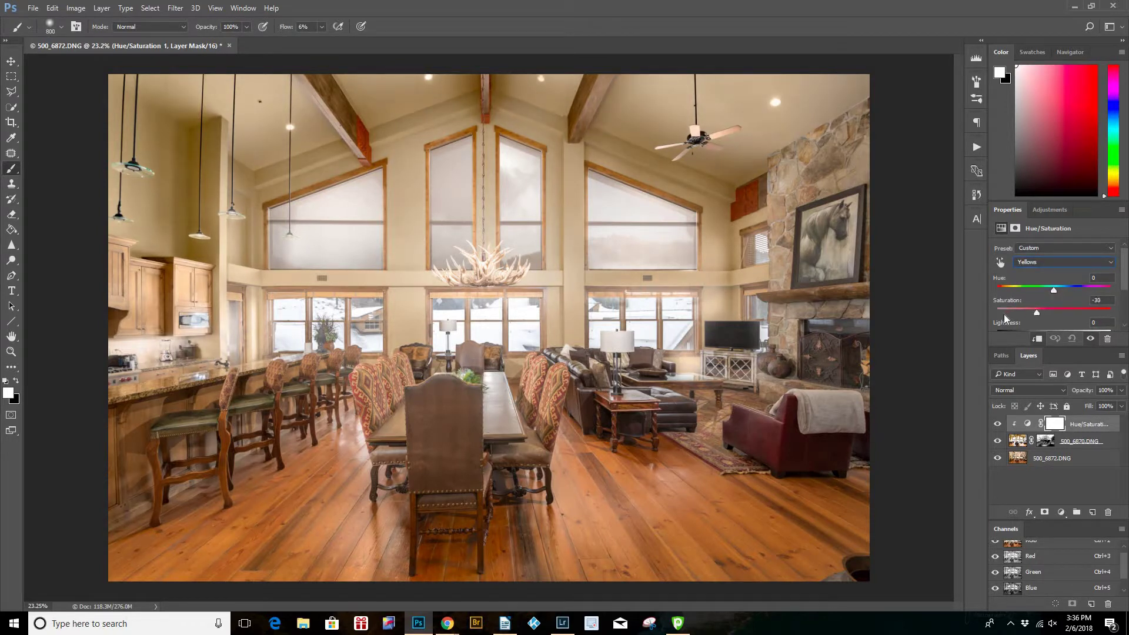
{"action": "left_click_drag", "start_coordinate": [1088, 307], "coordinate": [1068, 320]}
{"action": "scroll", "coordinate": [1053, 326], "scroll_direction": "down", "scroll_amount": 1}
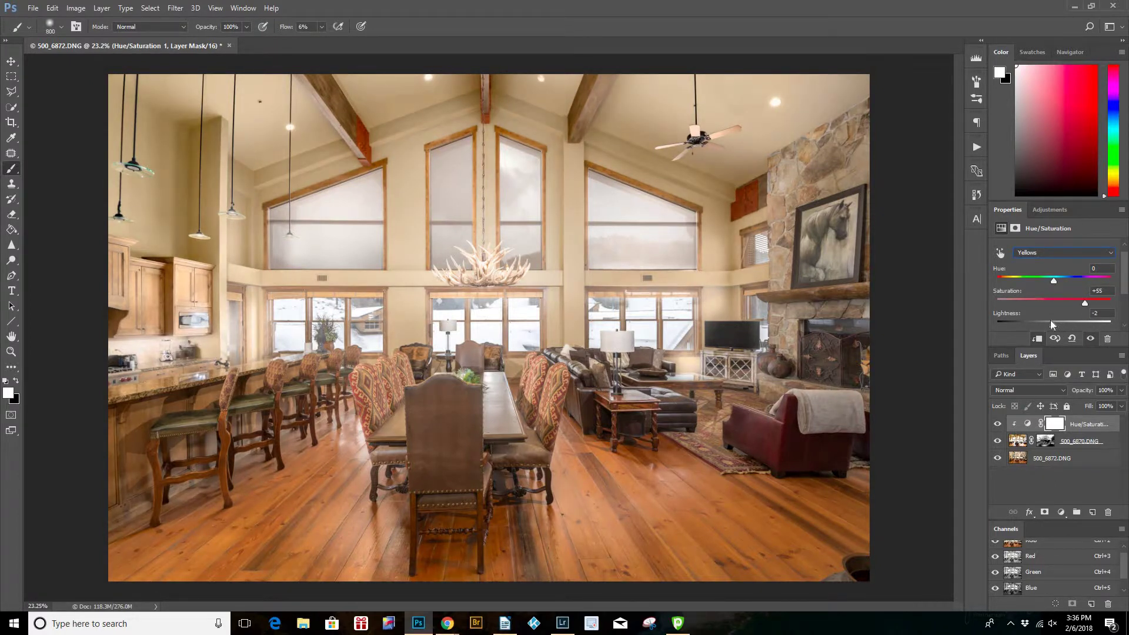
{"action": "left_click", "coordinate": [1079, 304]}
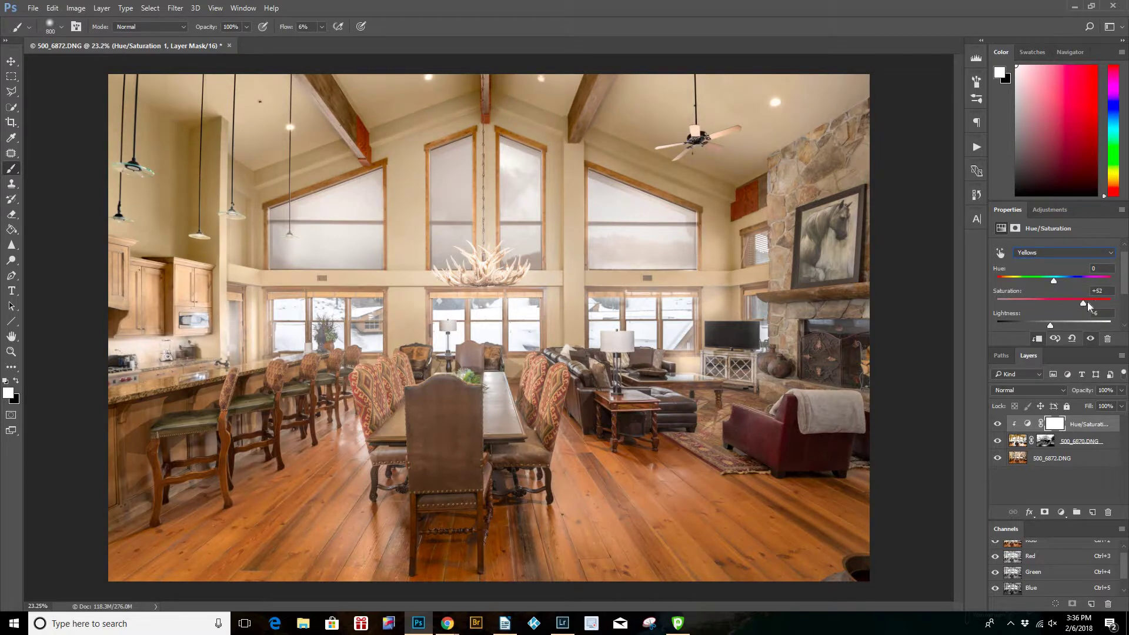
{"action": "left_click_drag", "start_coordinate": [1094, 301], "coordinate": [1091, 301]}
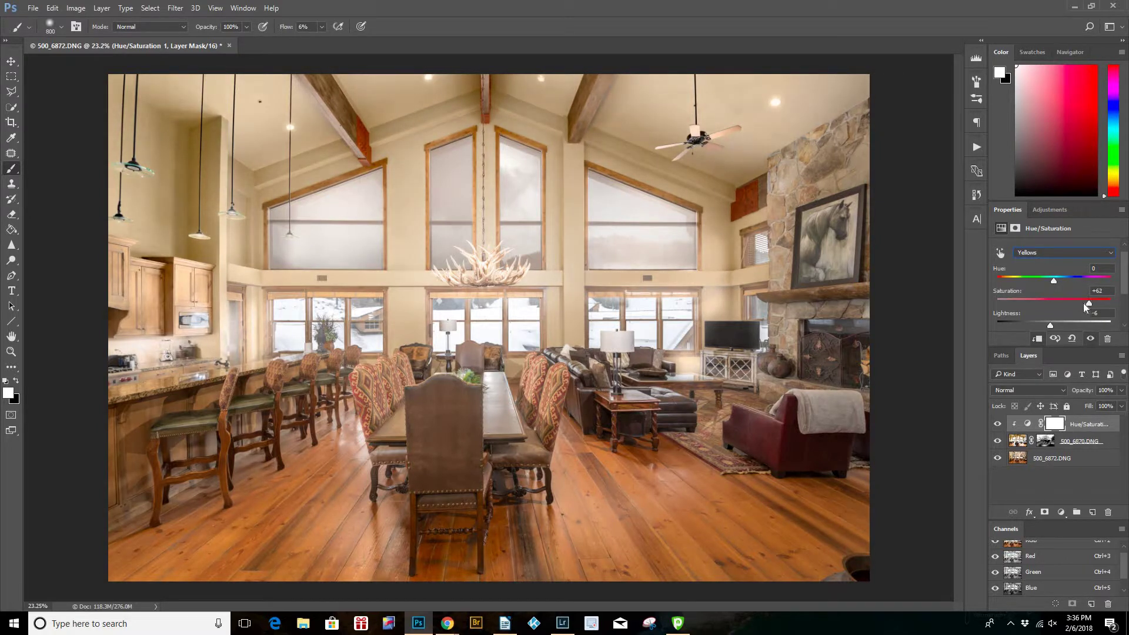
- Set the Master range of the Hue/Saturation adjustment to Saturation +35 and Lightness -10
{"action": "left_click", "coordinate": [1062, 253]}
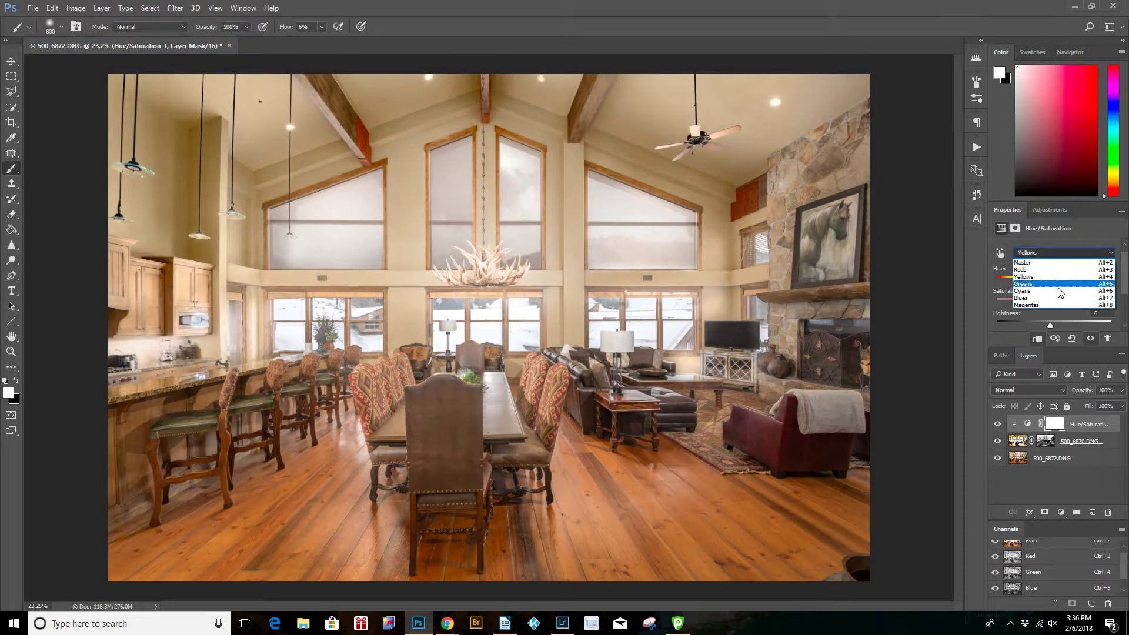
{"action": "left_click", "coordinate": [1053, 261]}
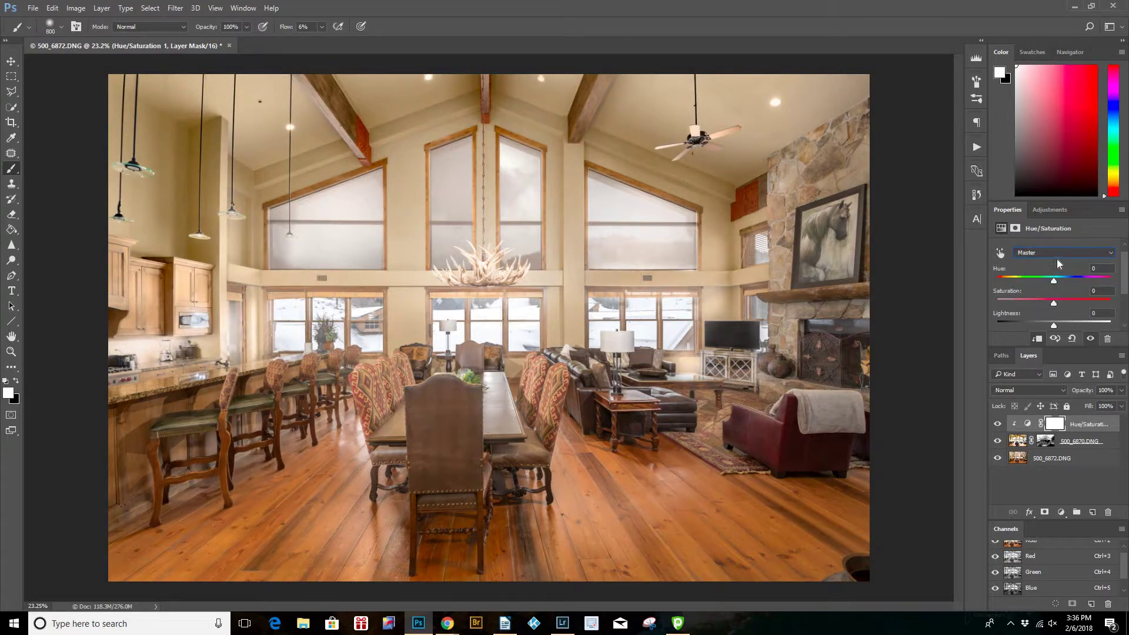
{"action": "left_click_drag", "start_coordinate": [1056, 301], "coordinate": [1049, 325]}
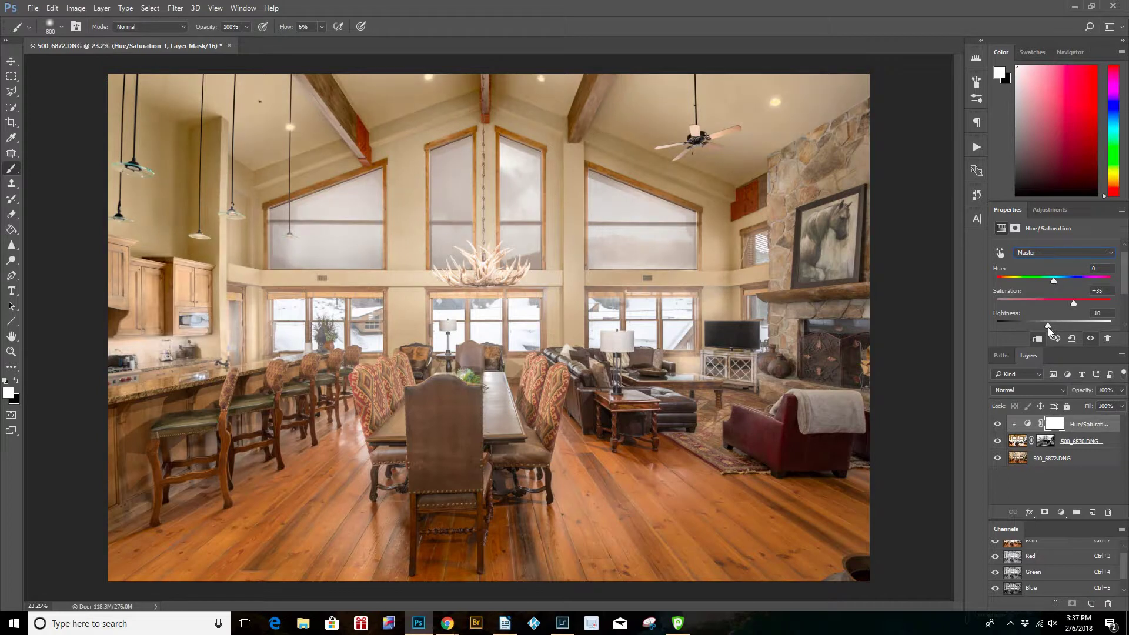
- Add a Hue/Saturation adjustment clipped to the 500_6872.DNG layer and slightly raise its Master saturation
{"action": "left_click", "coordinate": [1058, 461]}
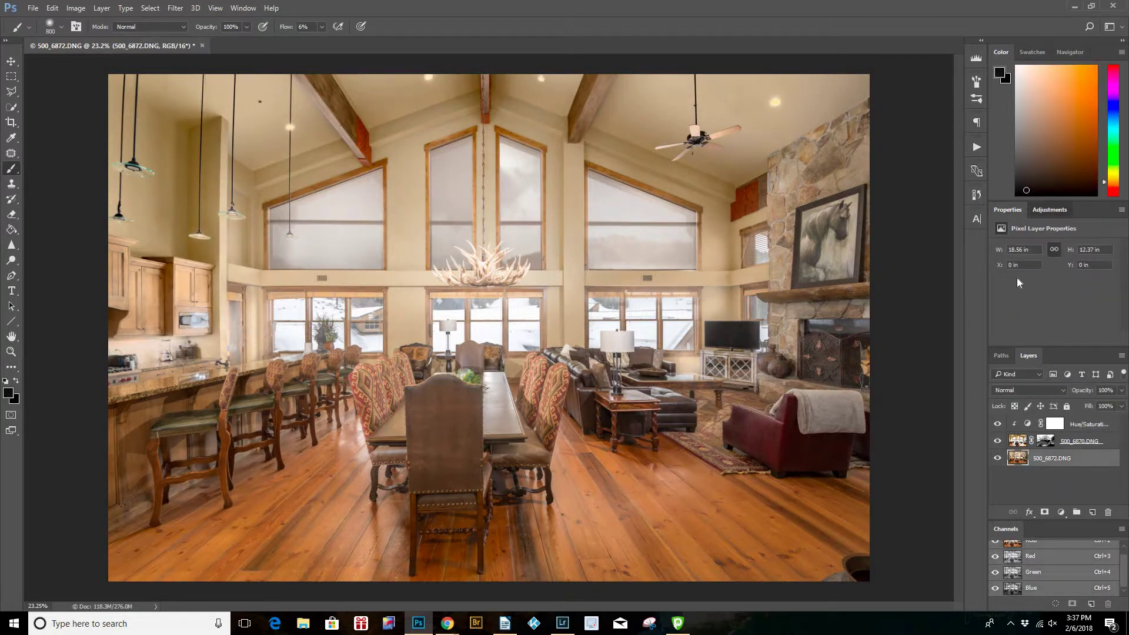
{"action": "left_click", "coordinate": [1050, 210]}
{"action": "left_click", "coordinate": [1016, 253]}
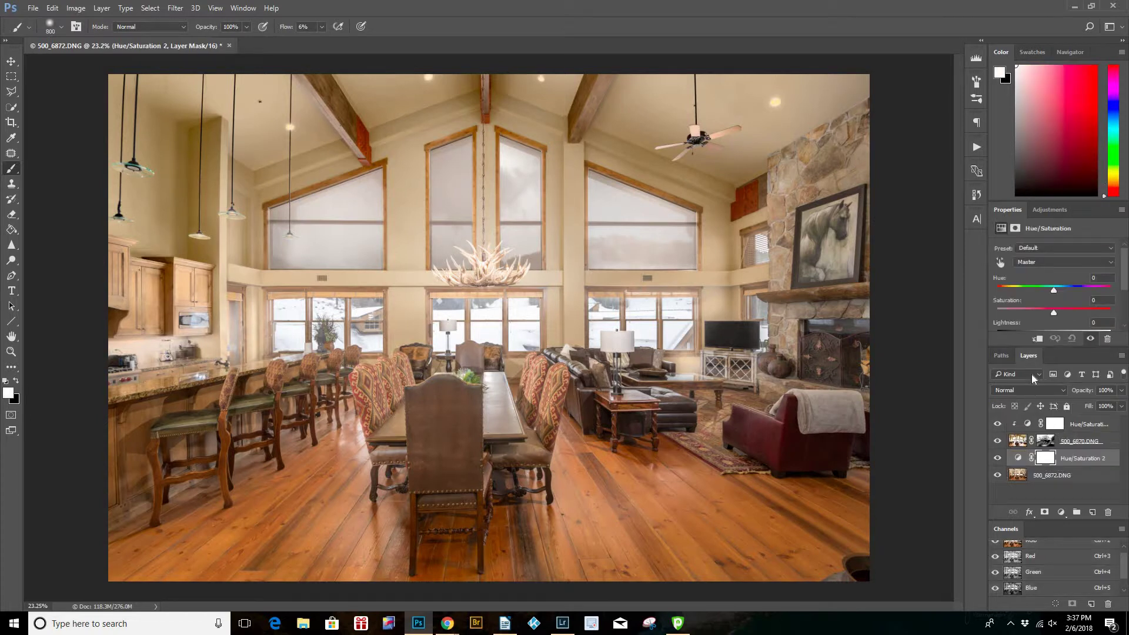
{"action": "left_click", "coordinate": [1039, 340]}
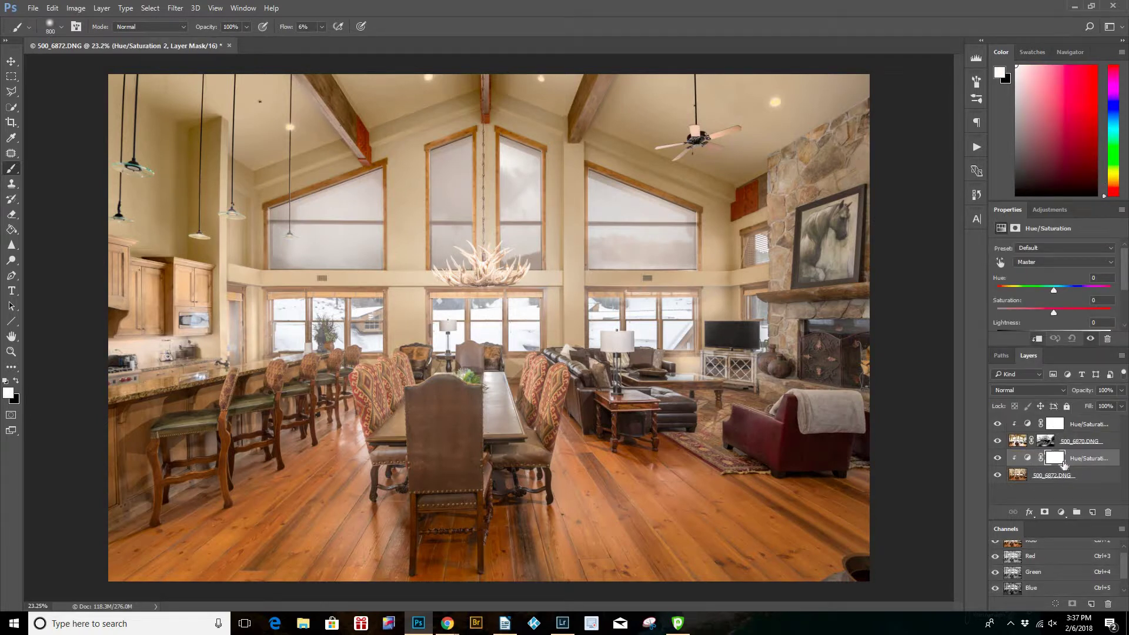
{"action": "left_click_drag", "start_coordinate": [1053, 312], "coordinate": [1056, 311]}
- Paint the 500_6870.DNG layer mask in white over the sofa and coffee table area with a smaller brush
{"action": "left_click", "coordinate": [1045, 441]}
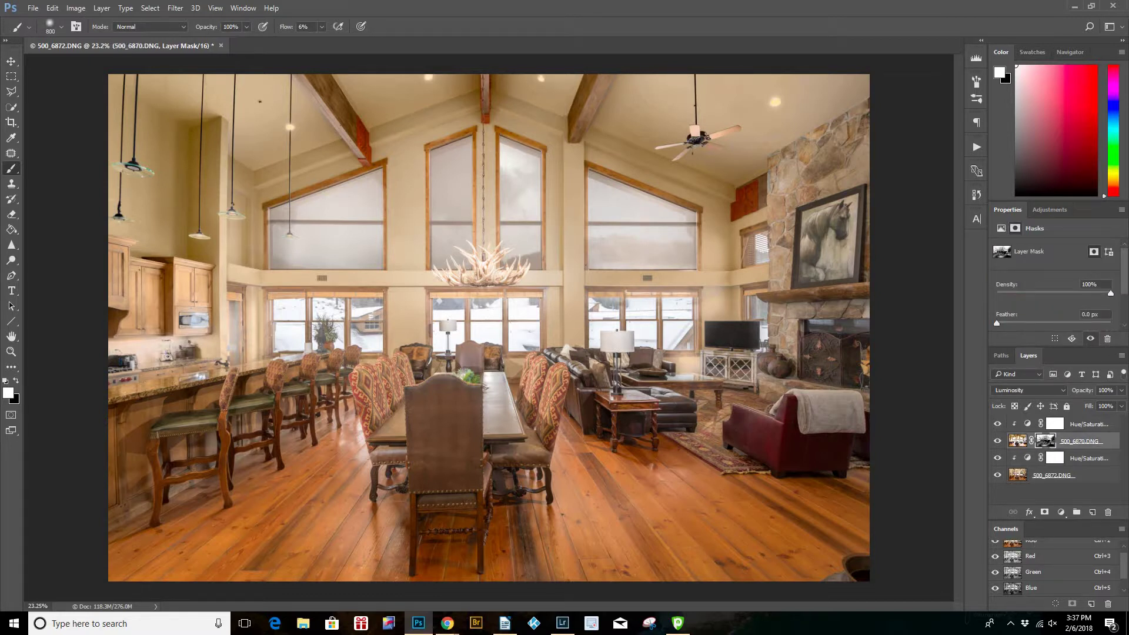
{"action": "key", "text": "bracketleft"}
{"action": "key", "text": "bracketleft"}
{"action": "key", "text": "bracketleft"}
{"action": "key", "text": "bracketleft"}
{"action": "key", "text": "bracketleft"}
{"action": "key", "text": "bracketleft"}
{"action": "key", "text": "bracketleft"}
{"action": "key", "text": "bracketleft"}
{"action": "key", "text": "bracketleft"}
{"action": "left_click_drag", "start_coordinate": [696, 369], "coordinate": [714, 374]}
- Dismiss the notification and paint the 500_6870.DNG mask in white over the kitchen backsplash and counter with the 250 px brush
{"action": "key", "text": "x"}
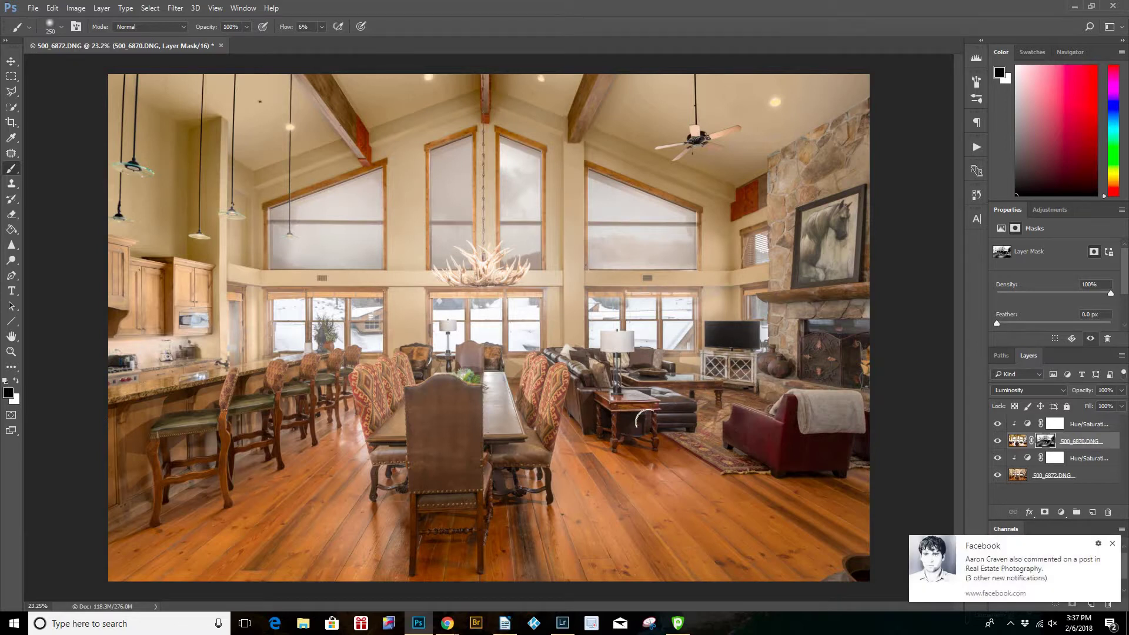
{"action": "left_click", "coordinate": [1111, 544]}
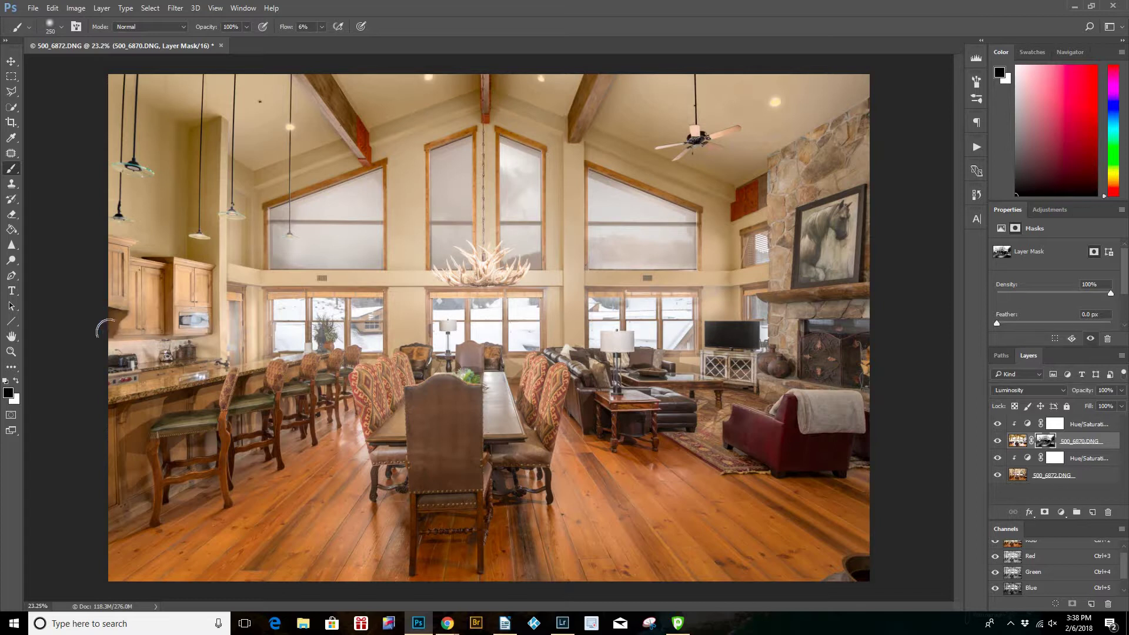
{"action": "key", "text": "x"}
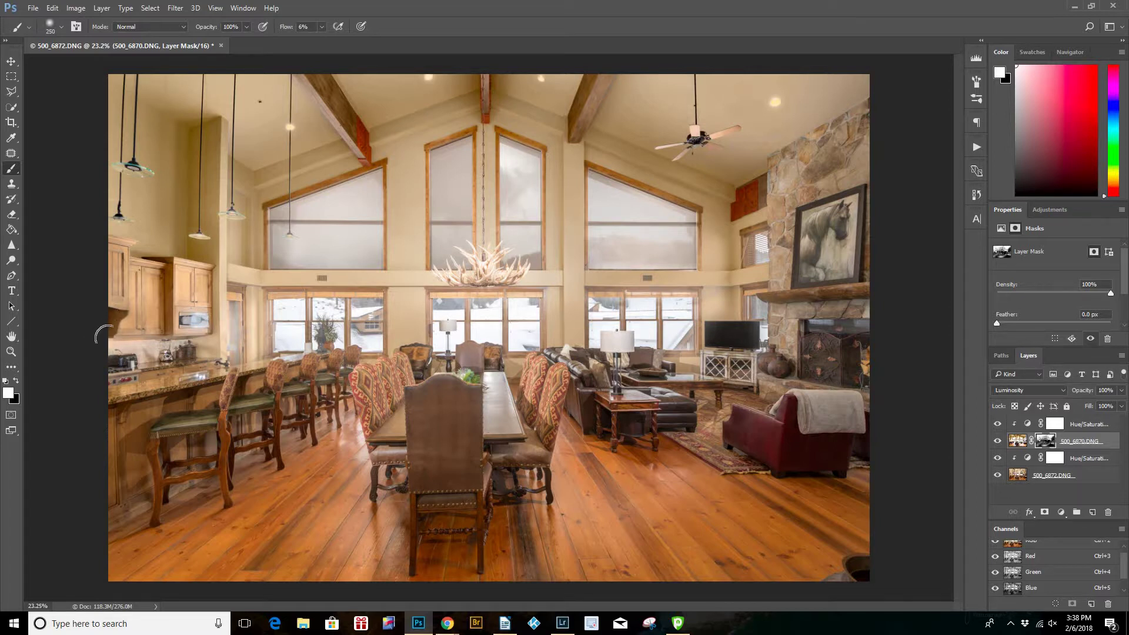
{"action": "mouse_move", "coordinate": [198, 336]}
{"action": "left_mouse_down"}
{"action": "mouse_move", "coordinate": [116, 366]}
{"action": "mouse_move", "coordinate": [210, 366]}
{"action": "mouse_move", "coordinate": [201, 377]}
{"action": "left_mouse_up"}
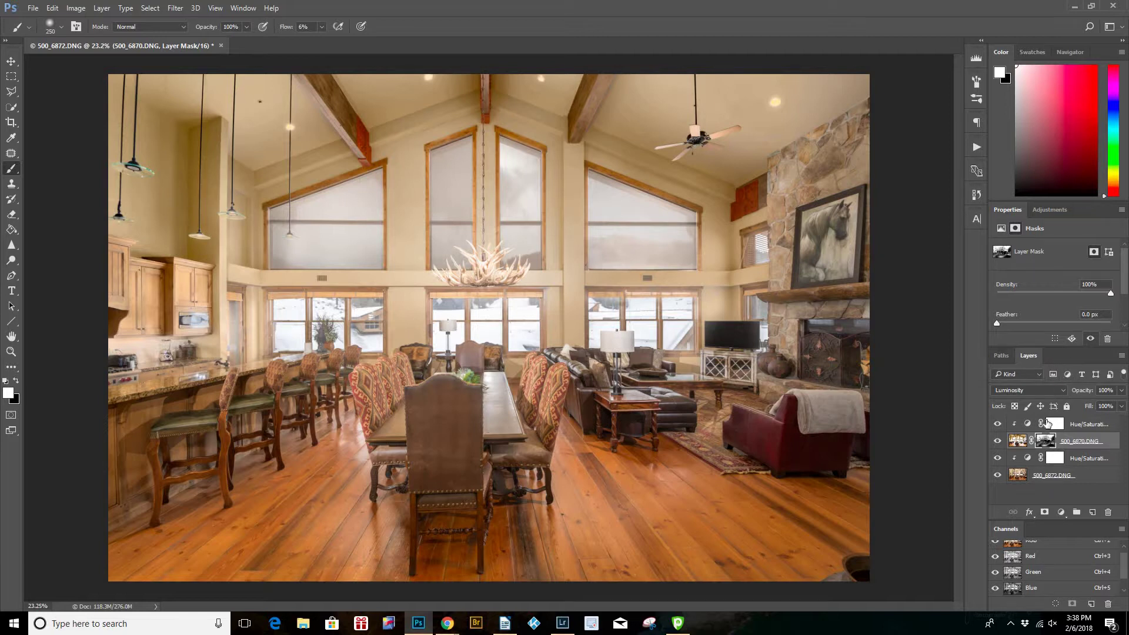
- Add a Curves adjustment layer clipped to the 500_6870.DNG layer
{"action": "left_click", "coordinate": [1050, 210]}
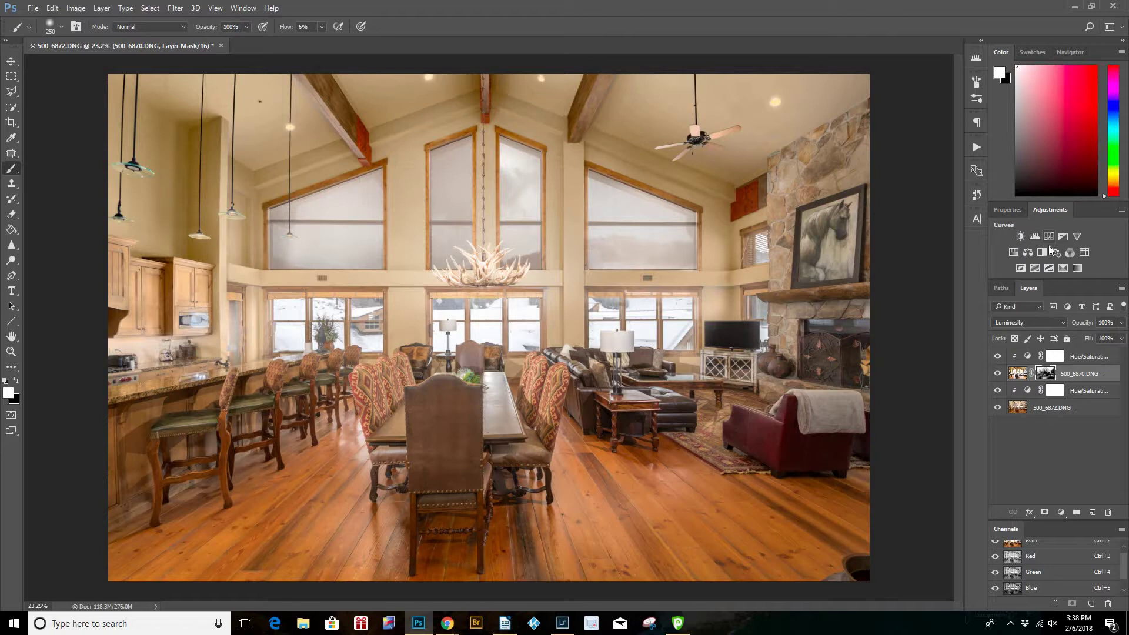
{"action": "left_click", "coordinate": [1049, 236]}
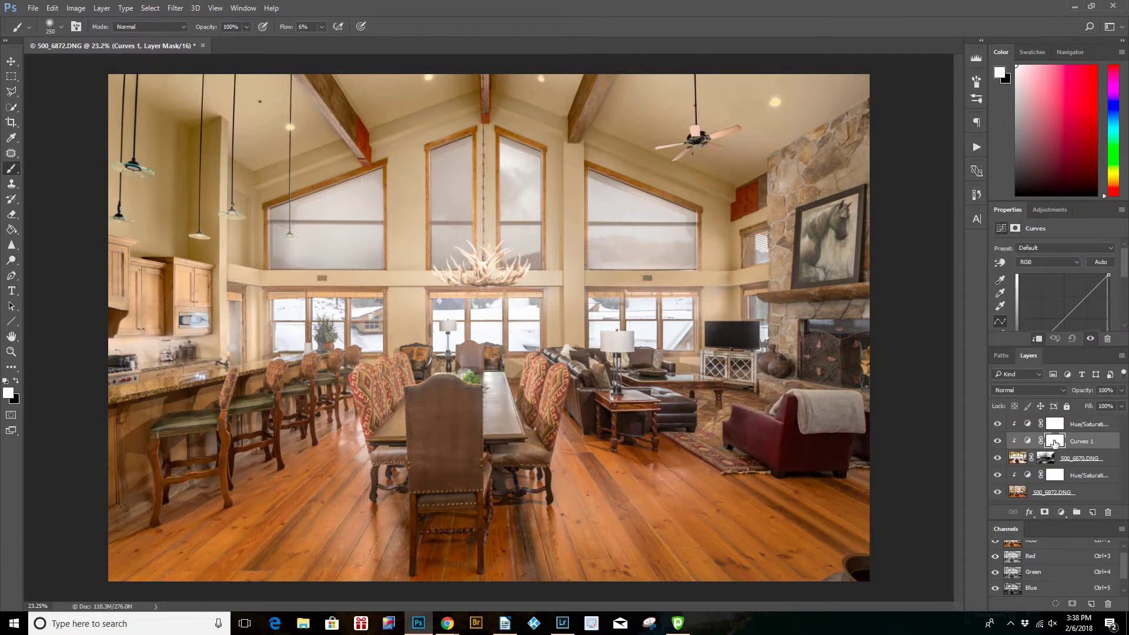
{"action": "right_click", "coordinate": [1055, 443]}
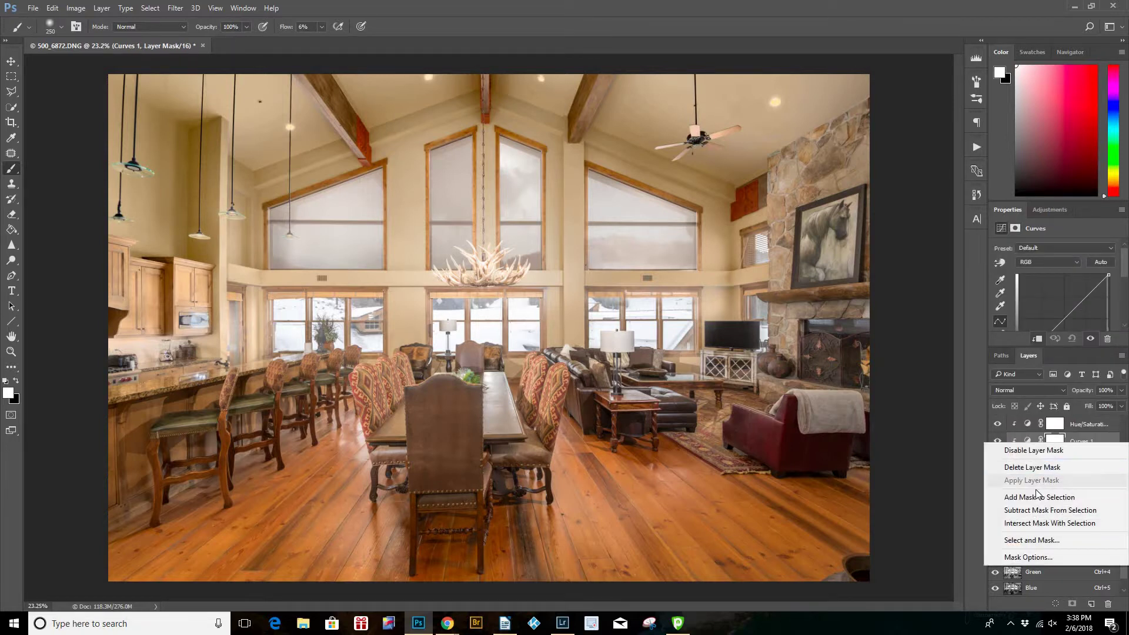
{"action": "left_click", "coordinate": [1065, 436]}
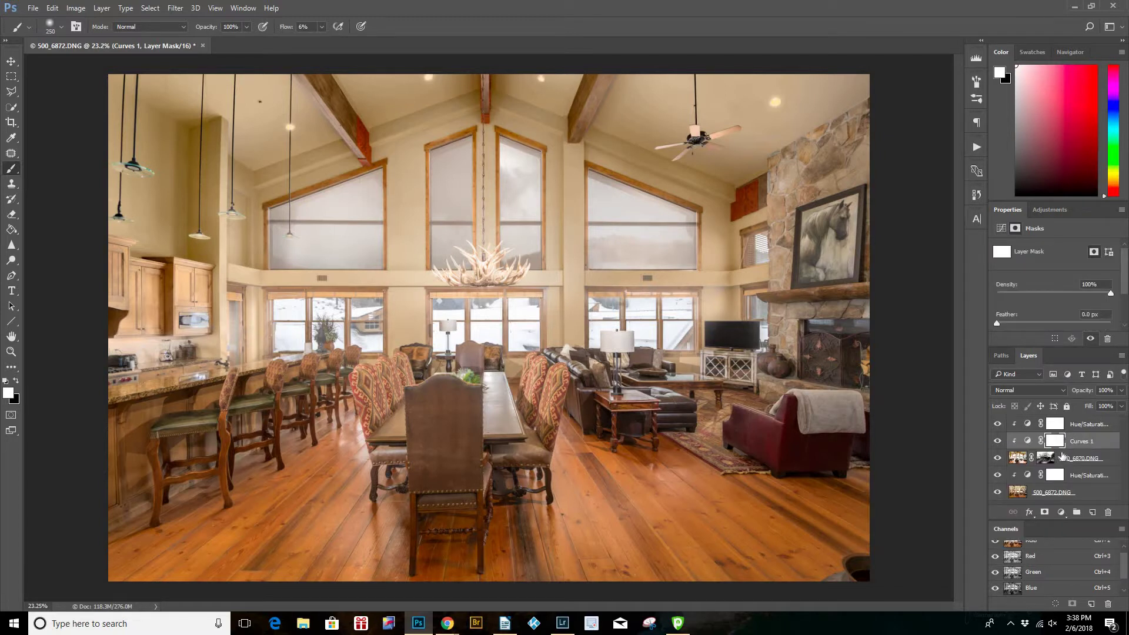
{"action": "key", "text": "ctrl+i"}
{"action": "key", "text": "ctrl+i"}
- Raise the midtones of the Curves adjustment to brighten the image and invert its layer mask to black
{"action": "left_click", "coordinate": [1028, 441]}
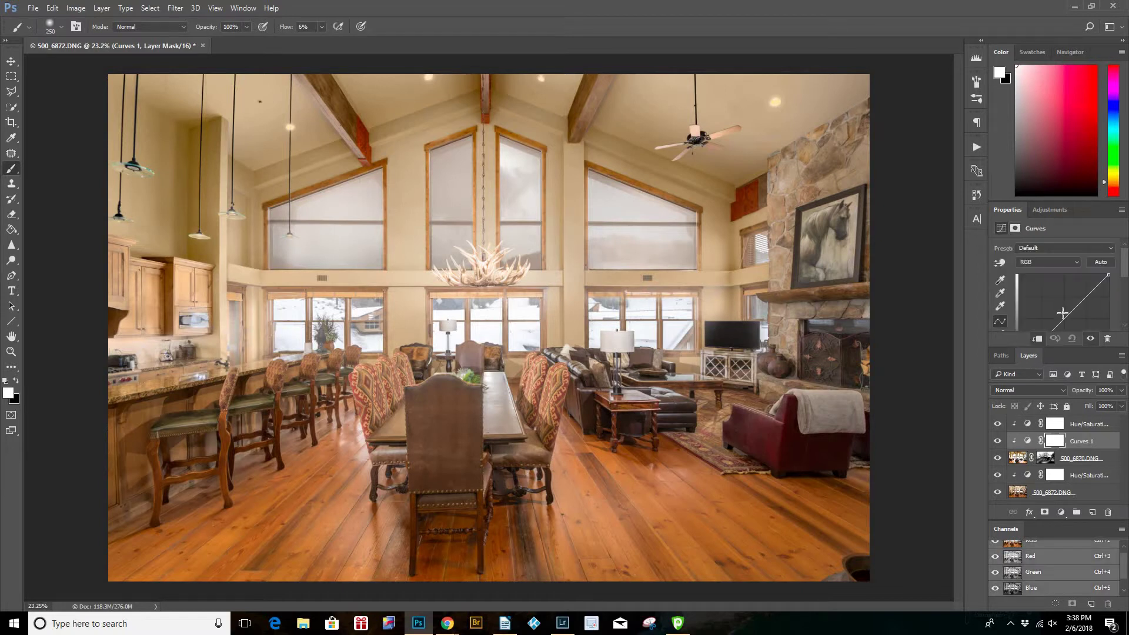
{"action": "scroll", "coordinate": [1064, 318], "scroll_direction": "down", "scroll_amount": 1}
{"action": "left_click_drag", "start_coordinate": [1063, 308], "coordinate": [1061, 298]}
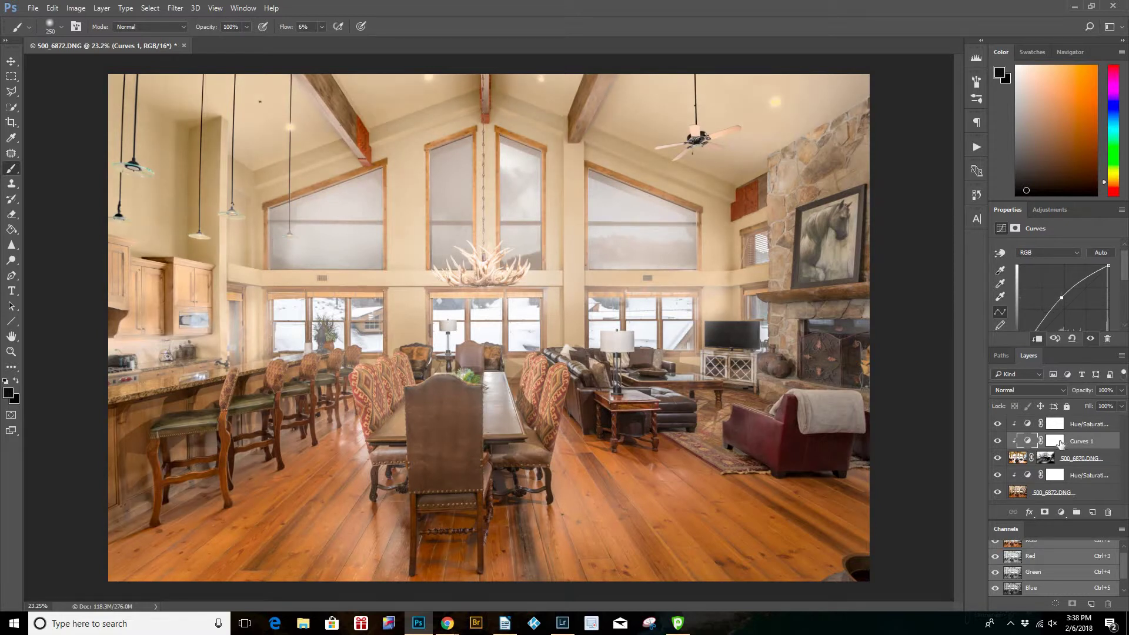
{"action": "left_click", "coordinate": [1060, 444]}
{"action": "key", "text": "x"}
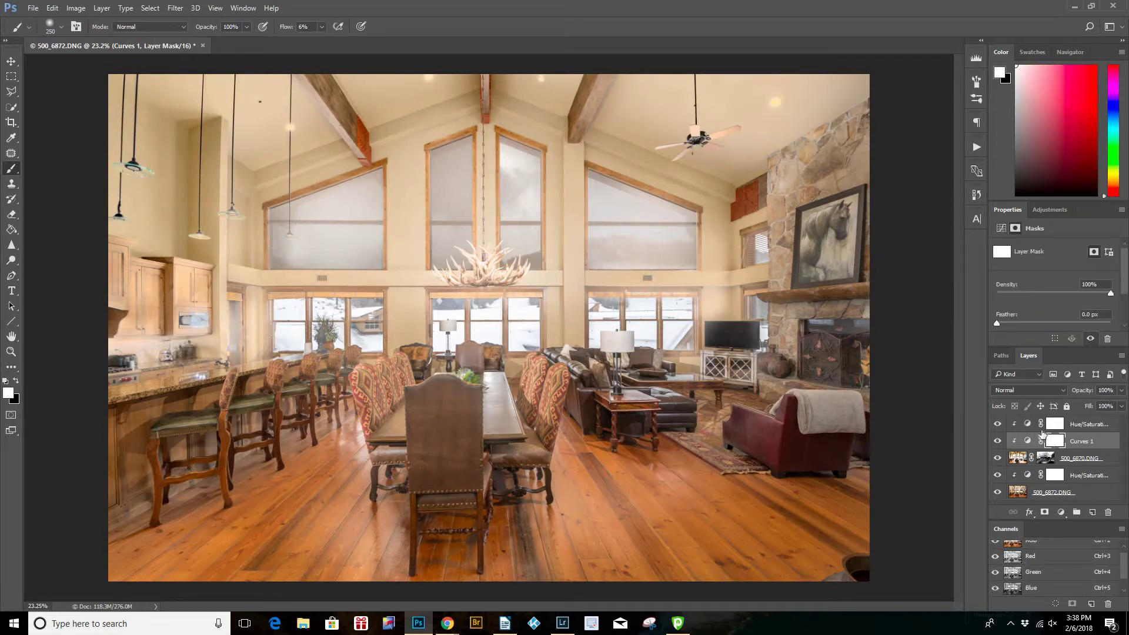
{"action": "key", "text": "ctrl+i"}
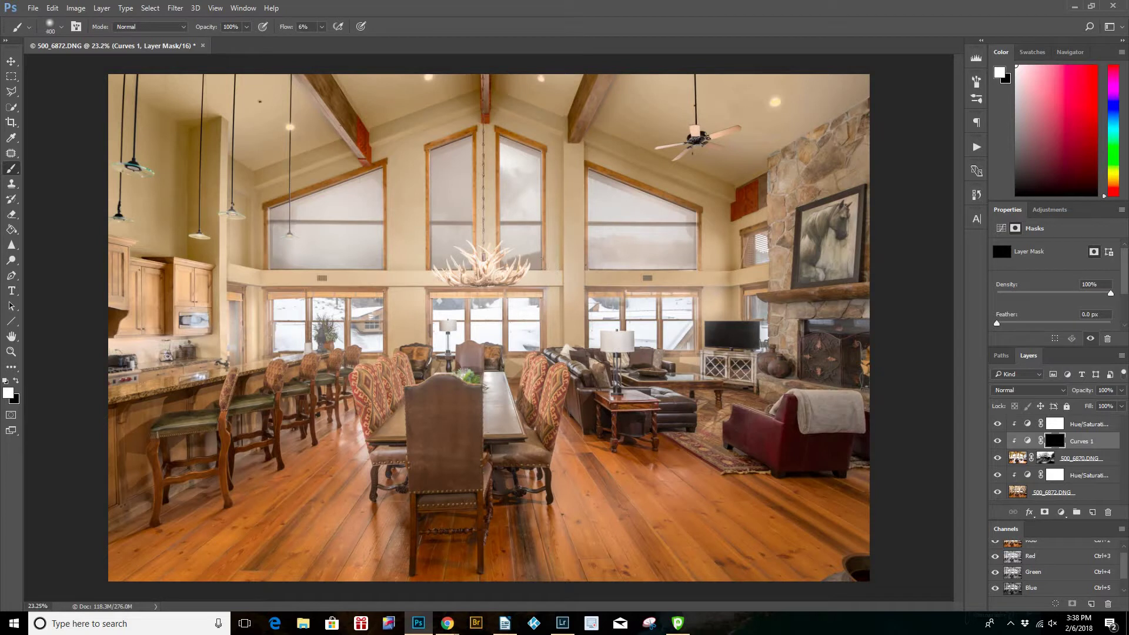
- Paint the Curves mask in white over the upper walls and ceiling with a large soft brush at 6% flow
{"action": "left_click_drag", "start_coordinate": [180, 158], "coordinate": [180, 199]}
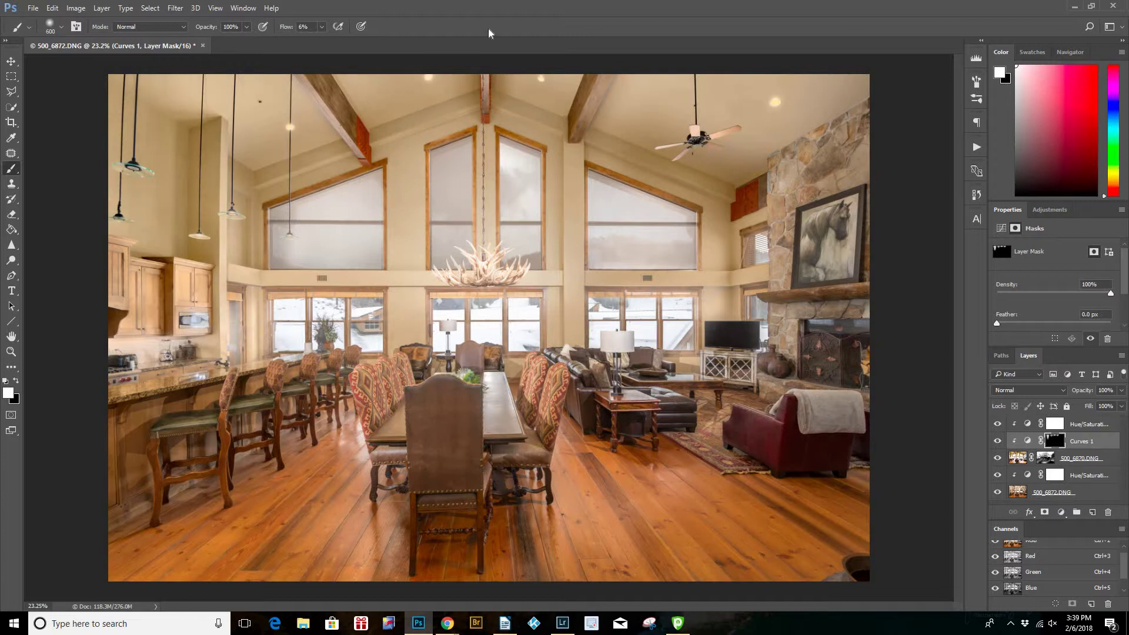
{"action": "left_click_drag", "start_coordinate": [490, 46], "coordinate": [491, 47]}
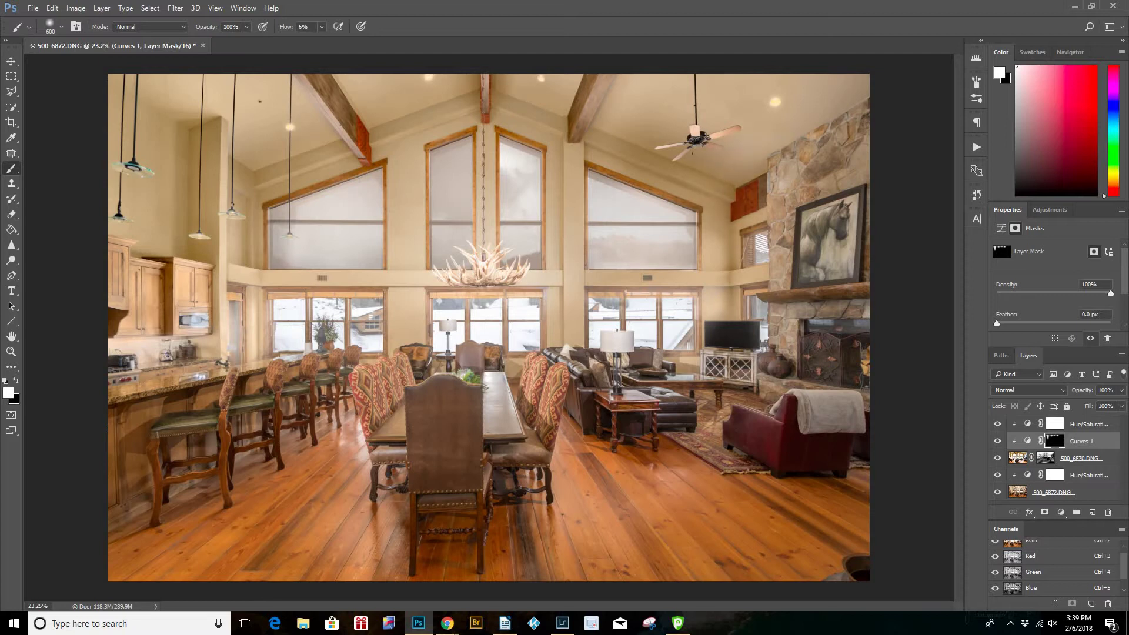
{"action": "left_click_drag", "start_coordinate": [636, 156], "coordinate": [661, 171]}
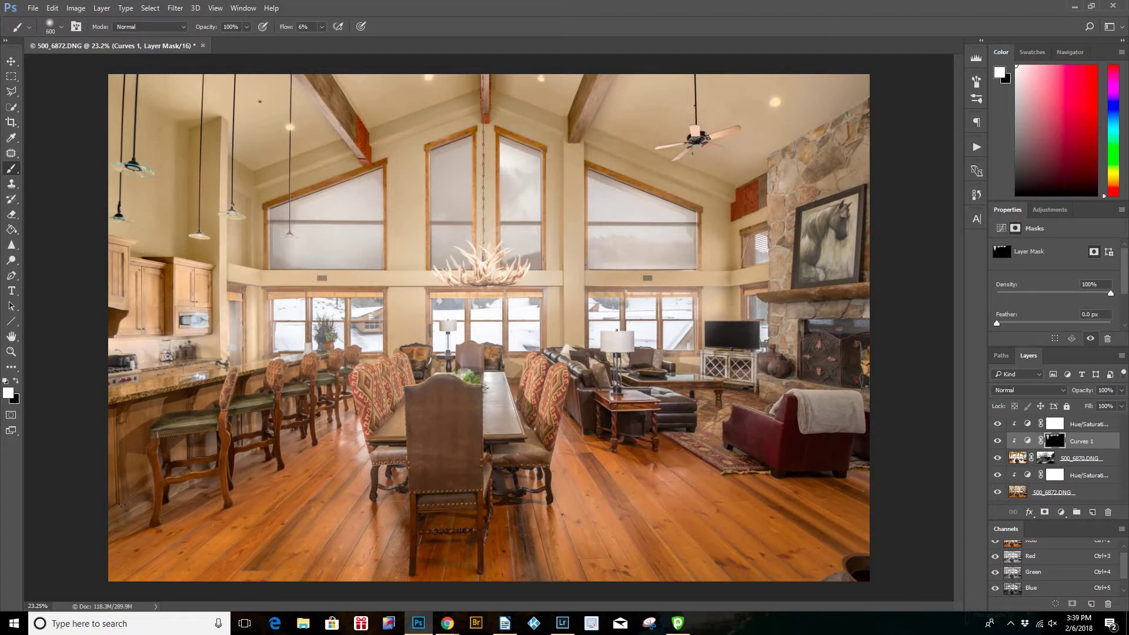
{"action": "left_click_drag", "start_coordinate": [266, 176], "coordinate": [299, 165]}
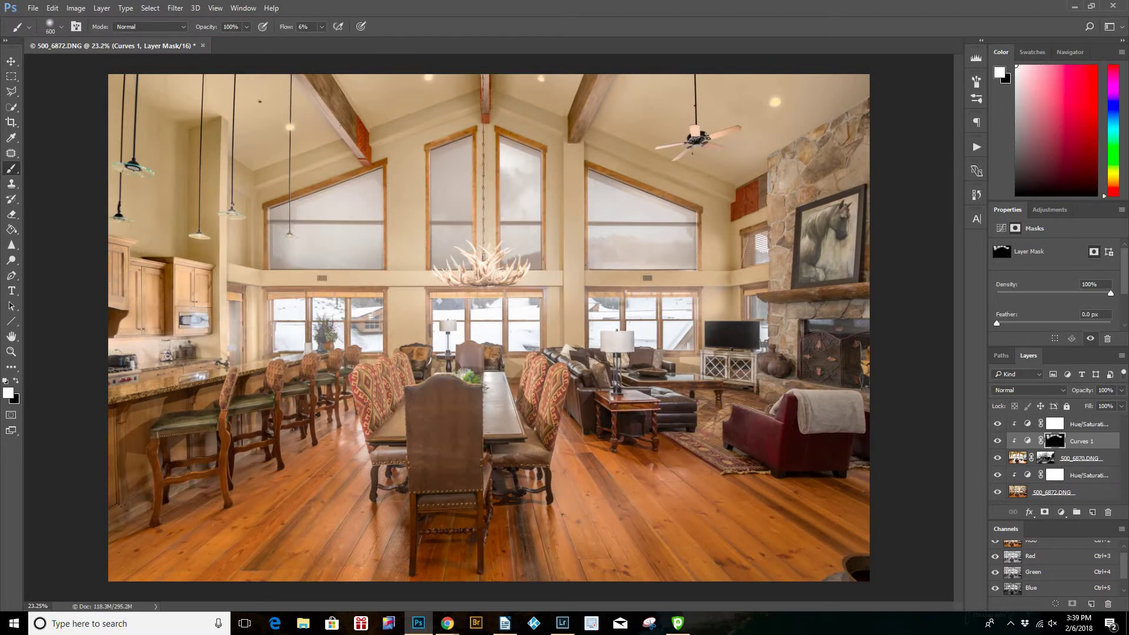
- Save the blended document and activate the Move tool
{"action": "left_click", "coordinate": [11, 305]}
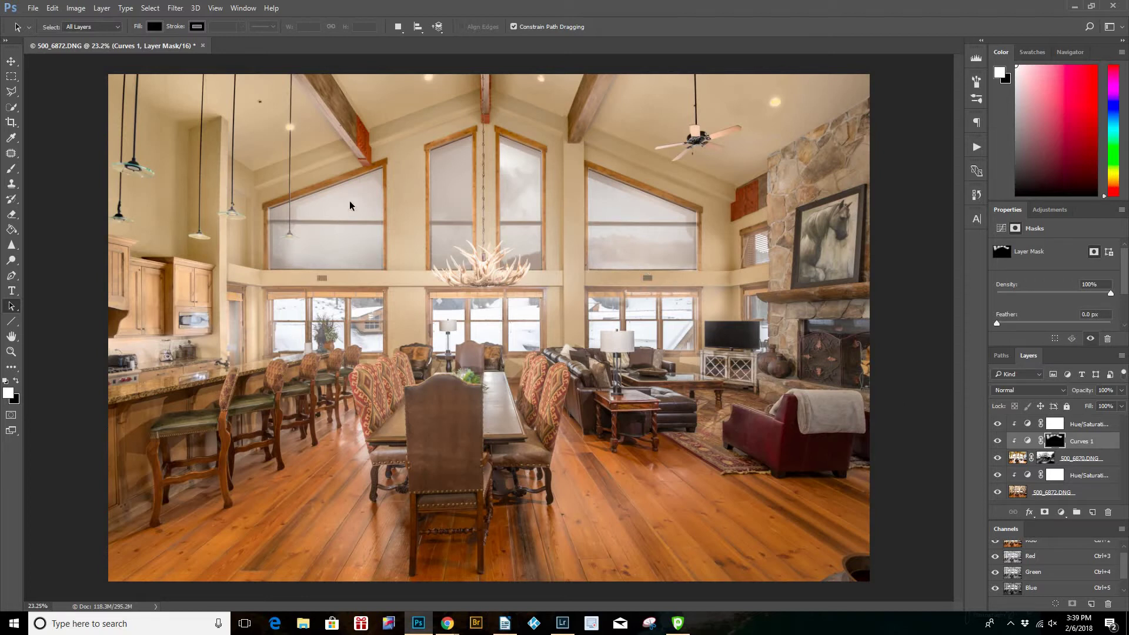
{"action": "key", "text": "ctrl"}
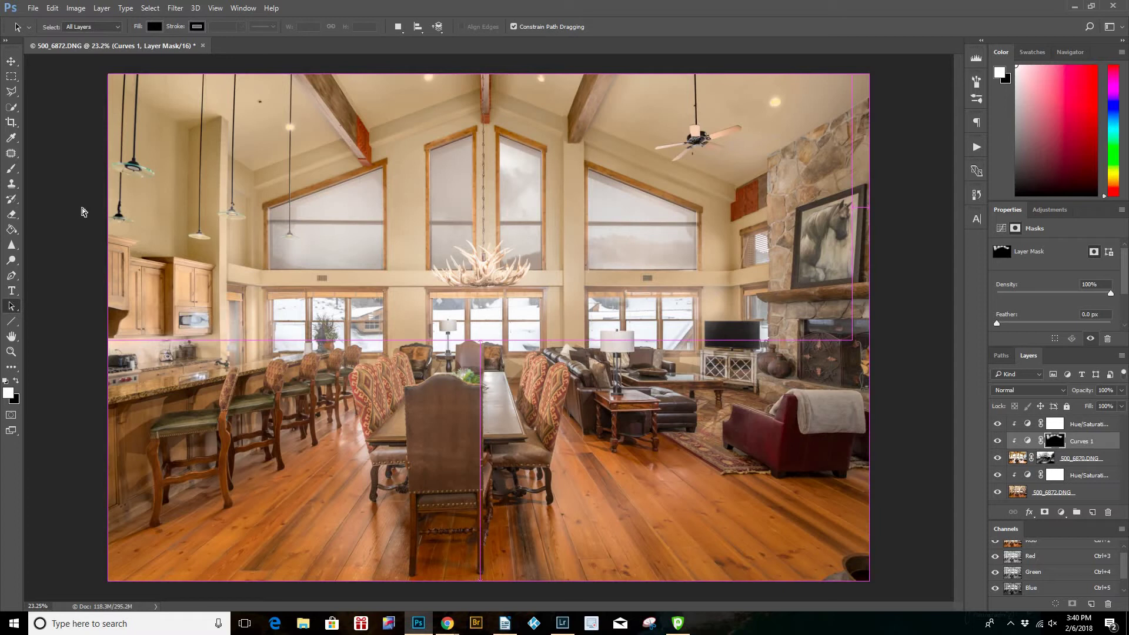
{"action": "key", "text": "ctrl+s"}
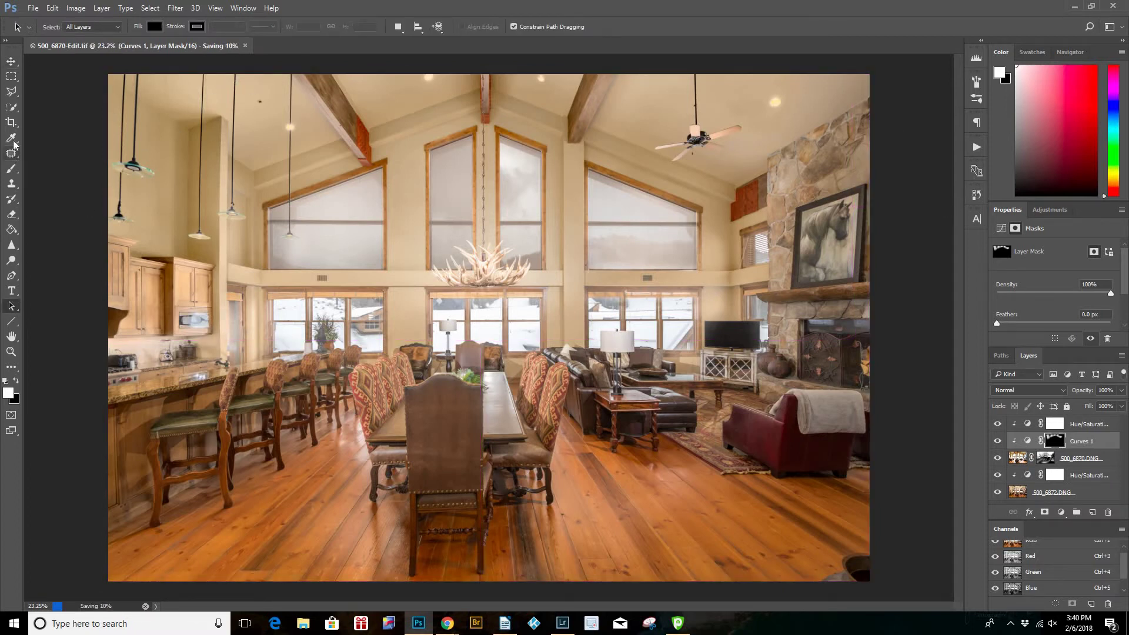
{"action": "left_click", "coordinate": [11, 62]}
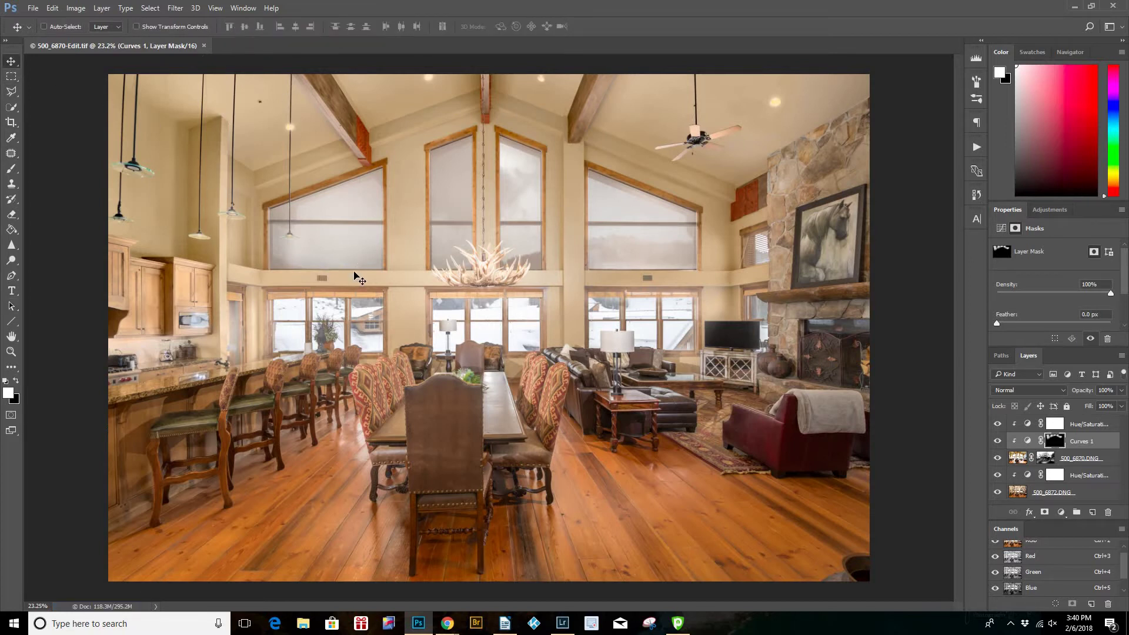
- Switch to Lightroom and set the saved edit's Highlights to -95, Whites to +29 and Blacks to +7
{"action": "mouse_move", "coordinate": [562, 624]}
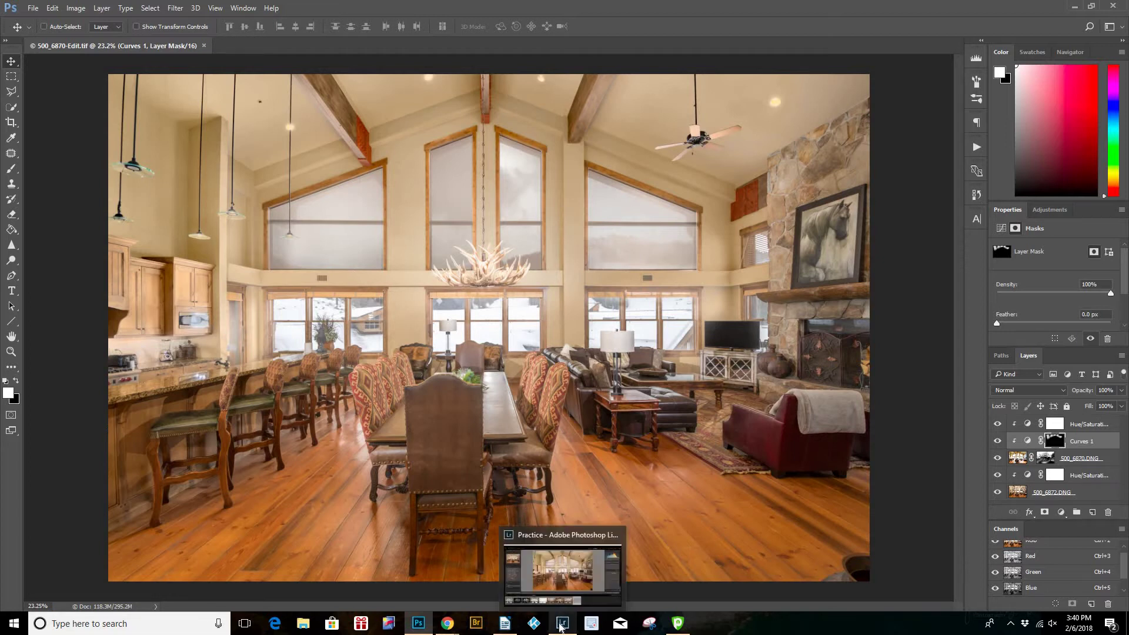
{"action": "left_click", "coordinate": [561, 566]}
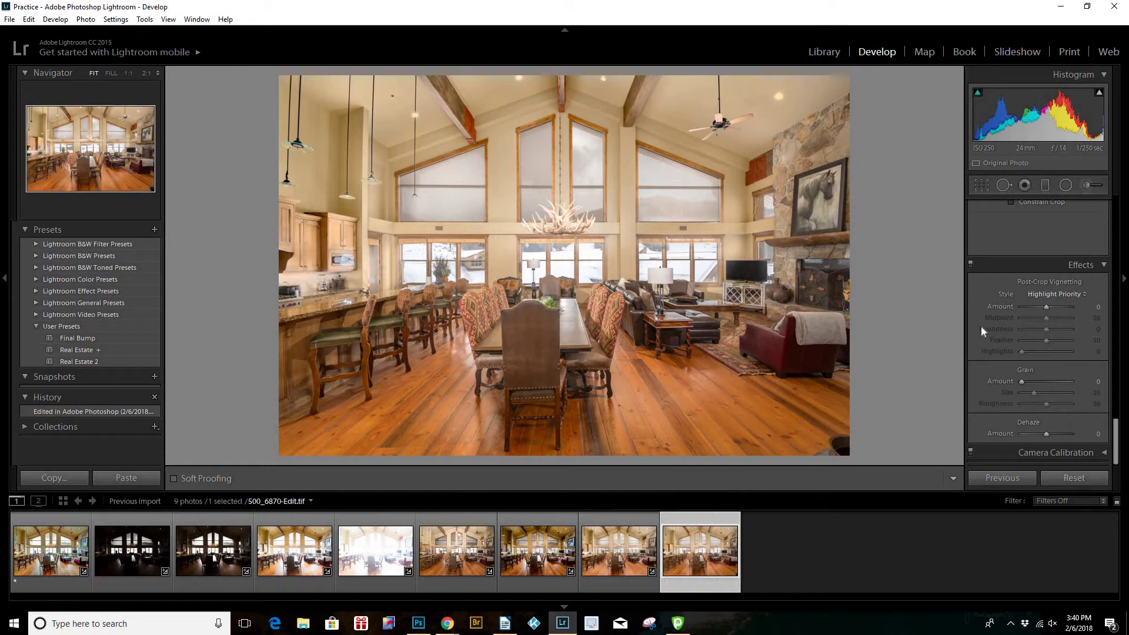
{"action": "scroll", "coordinate": [982, 326], "scroll_direction": "up", "scroll_amount": 5}
{"action": "scroll", "coordinate": [981, 326], "scroll_direction": "up", "scroll_amount": 5}
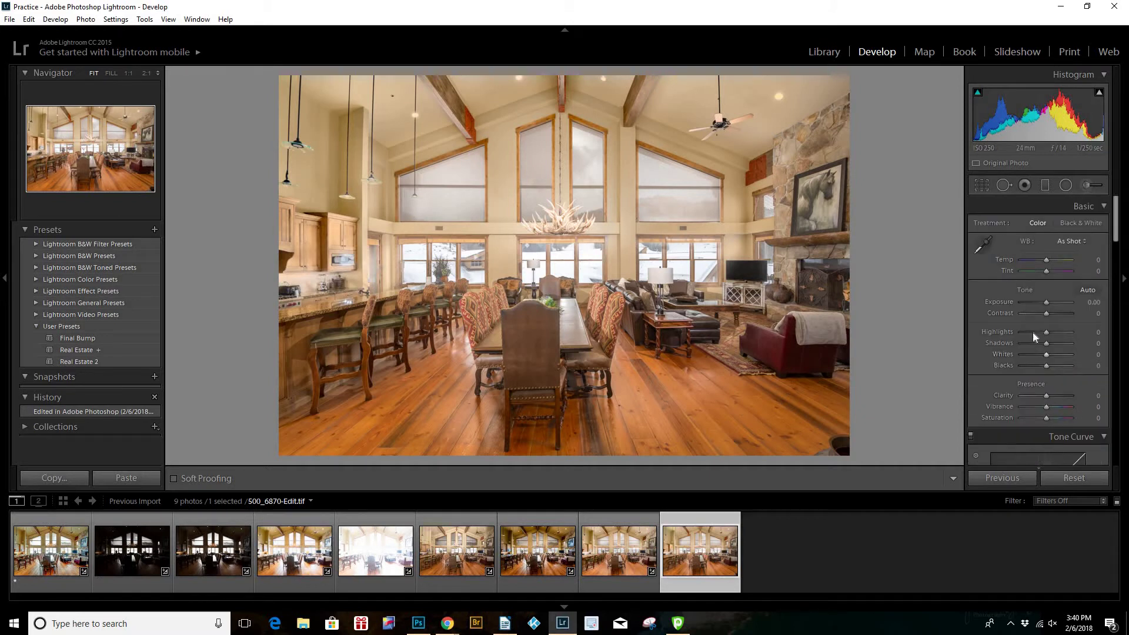
{"action": "left_click_drag", "start_coordinate": [1046, 332], "coordinate": [1022, 335]}
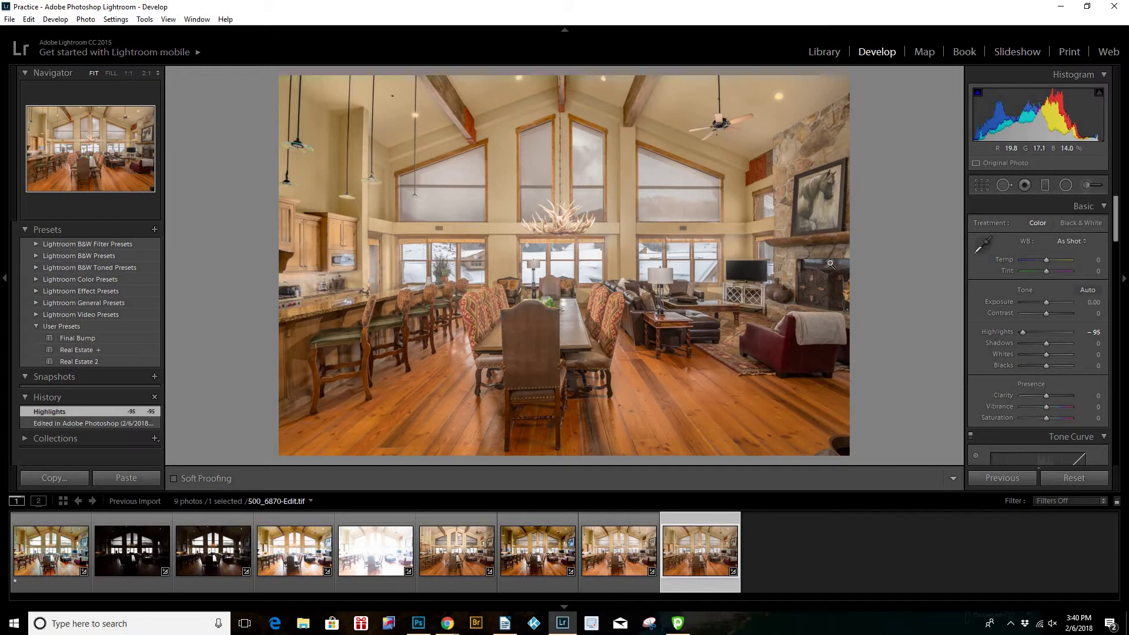
{"action": "mouse_move", "coordinate": [1046, 355]}
{"action": "left_mouse_down"}
{"action": "mouse_move", "coordinate": [1056, 354]}
{"action": "mouse_move", "coordinate": [1039, 368]}
{"action": "mouse_move", "coordinate": [1047, 376]}
{"action": "left_mouse_up"}
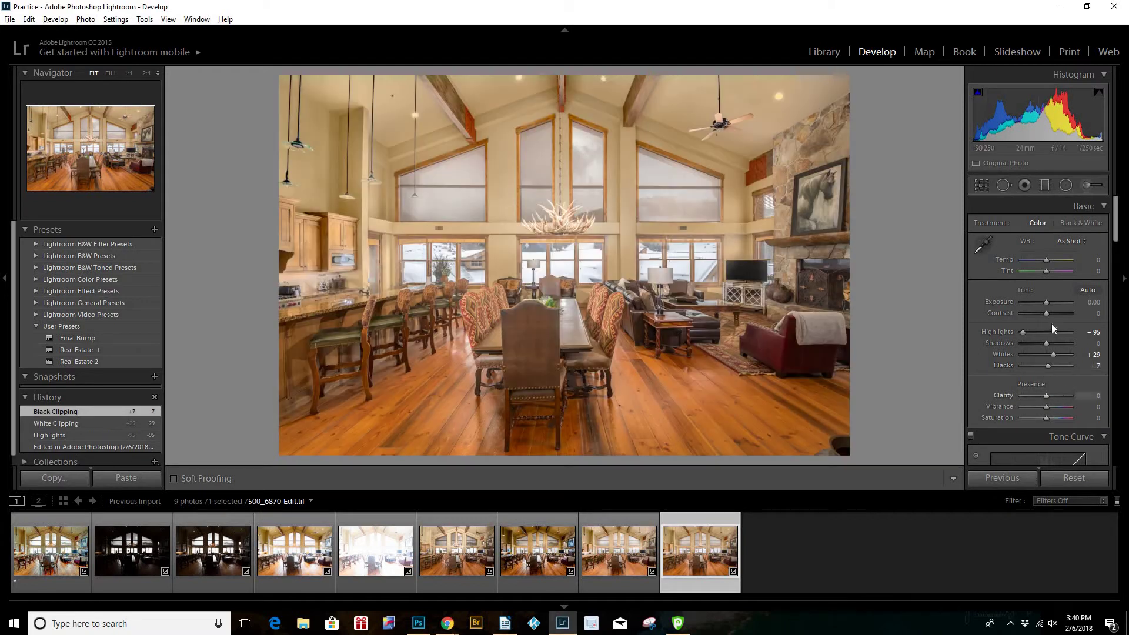
- Set the Luminance noise reduction to 25 and apply the Vertical Upright perspective correction
{"action": "scroll", "coordinate": [983, 360], "scroll_direction": "down", "scroll_amount": 5}
{"action": "scroll", "coordinate": [983, 356], "scroll_direction": "down", "scroll_amount": 6}
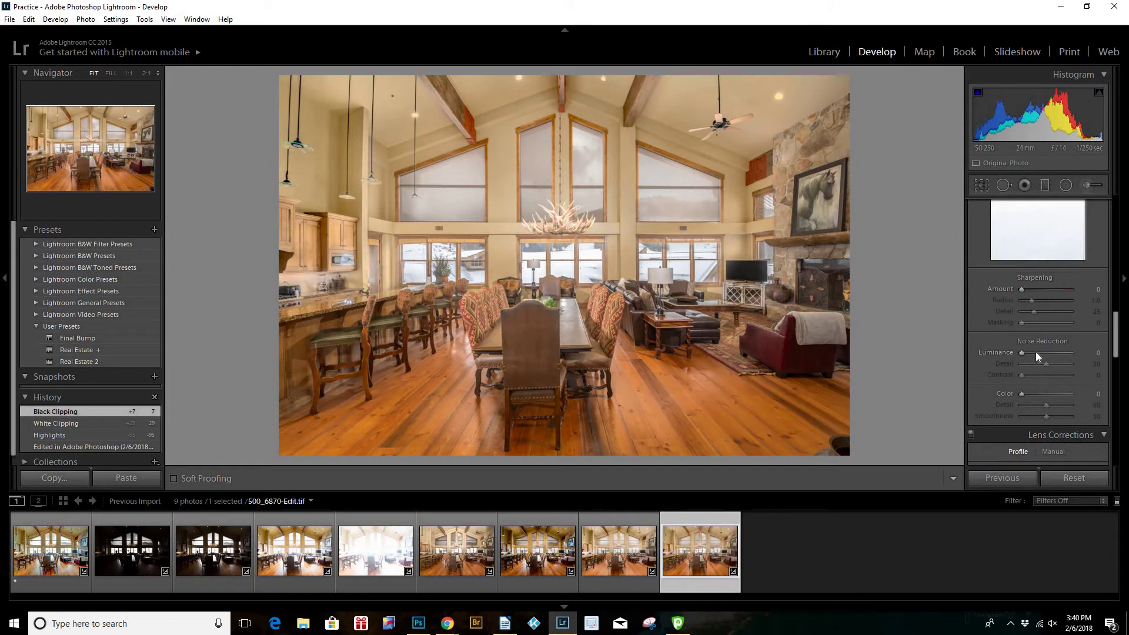
{"action": "left_click", "coordinate": [1036, 352]}
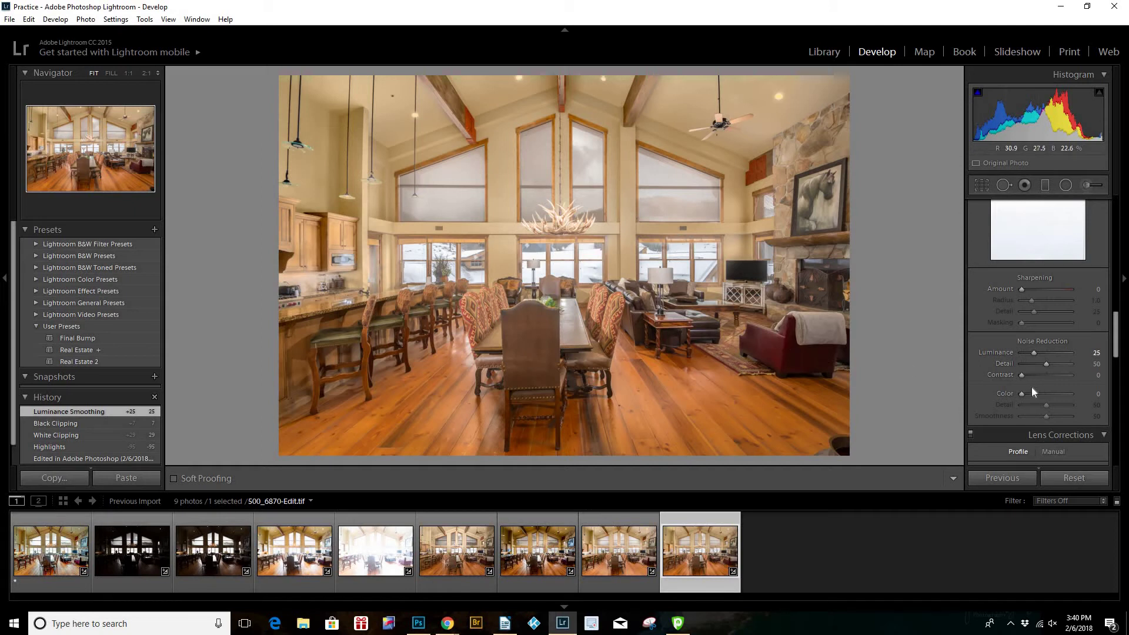
{"action": "scroll", "coordinate": [988, 368], "scroll_direction": "down", "scroll_amount": 5}
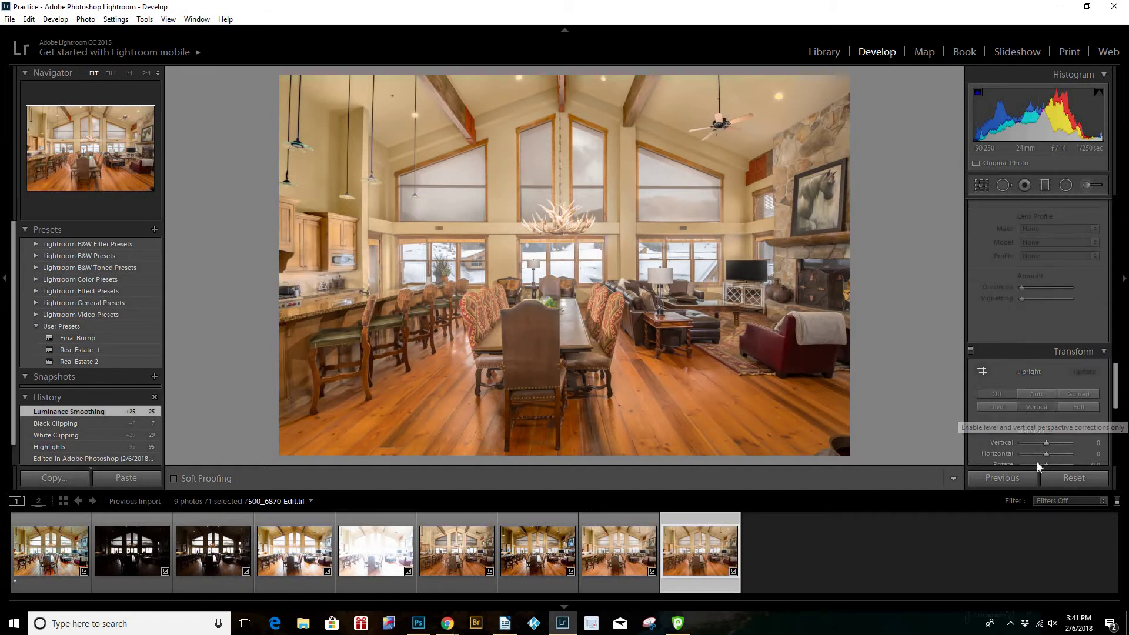
{"action": "left_click", "coordinate": [1037, 407]}
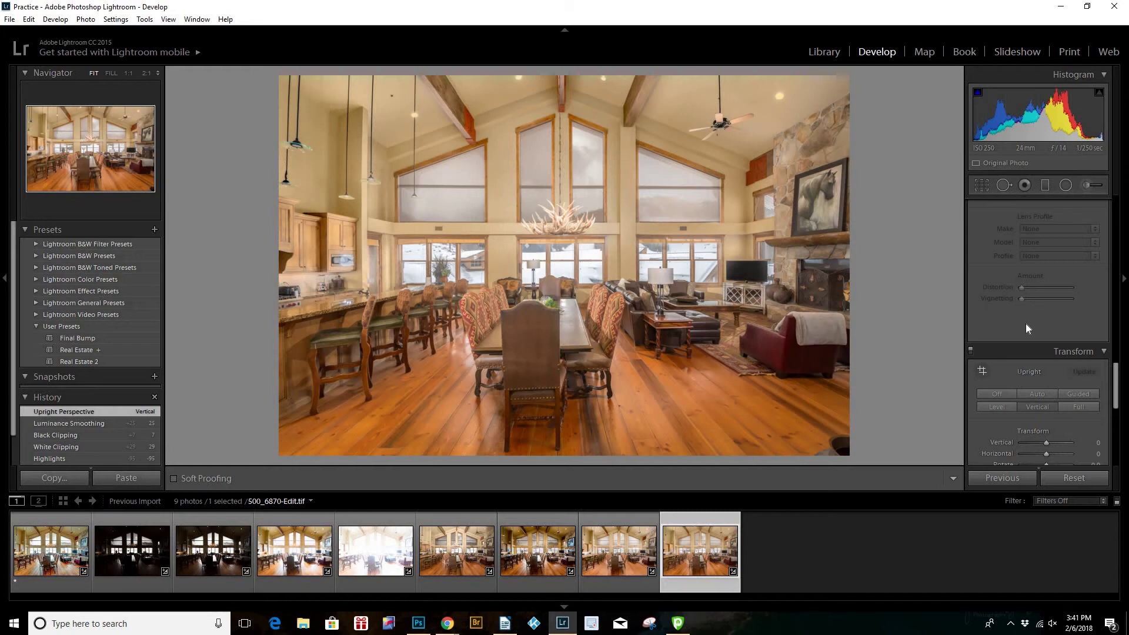
- Set the photo's Dehaze amount to +7
{"action": "scroll", "coordinate": [1020, 327], "scroll_direction": "down", "scroll_amount": 5}
{"action": "scroll", "coordinate": [1009, 373], "scroll_direction": "down", "scroll_amount": 3}
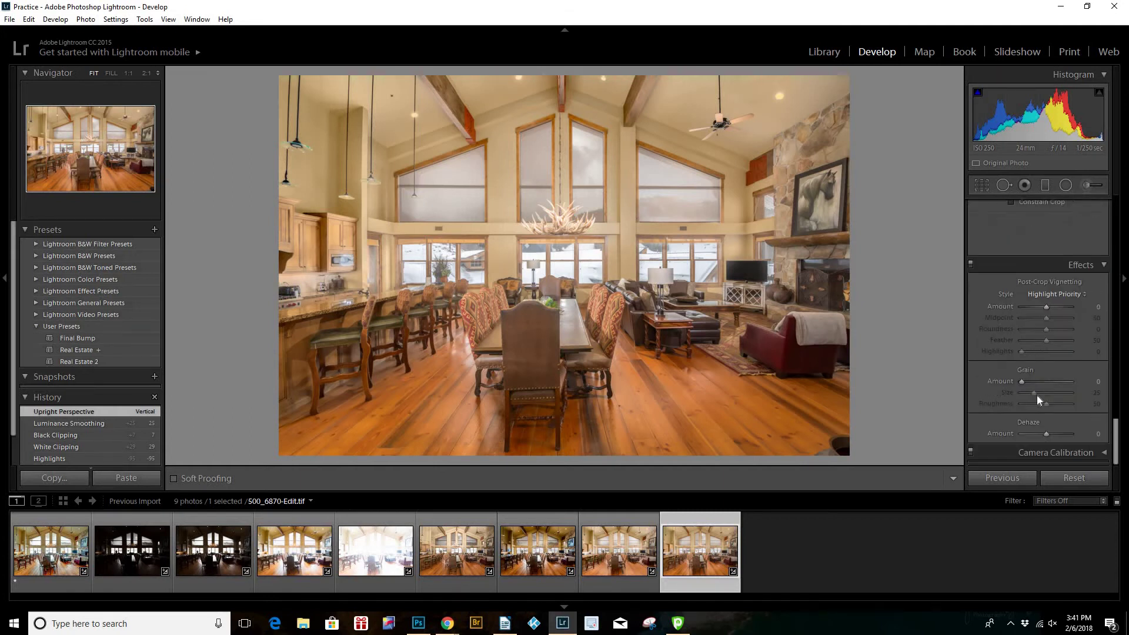
{"action": "left_click_drag", "start_coordinate": [1047, 433], "coordinate": [1046, 433]}
{"action": "left_click_drag", "start_coordinate": [1047, 434], "coordinate": [1014, 397]}
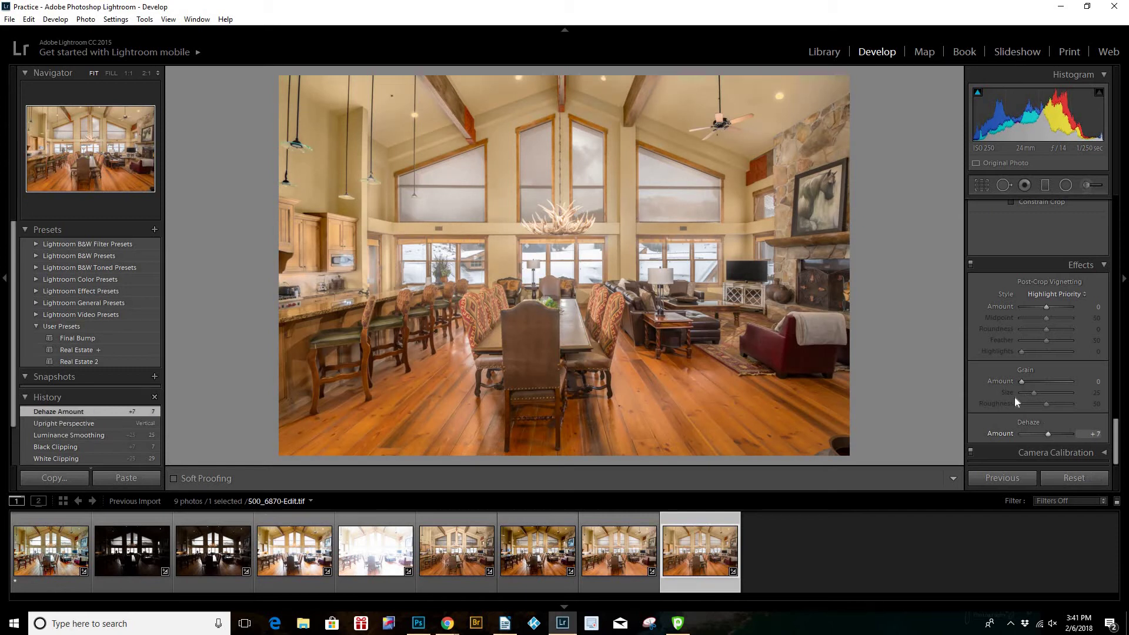
- Set the photo's Clarity to +11 and Contrast to +6
{"action": "scroll", "coordinate": [996, 399], "scroll_direction": "up", "scroll_amount": 2}
{"action": "scroll", "coordinate": [995, 398], "scroll_direction": "up", "scroll_amount": 10}
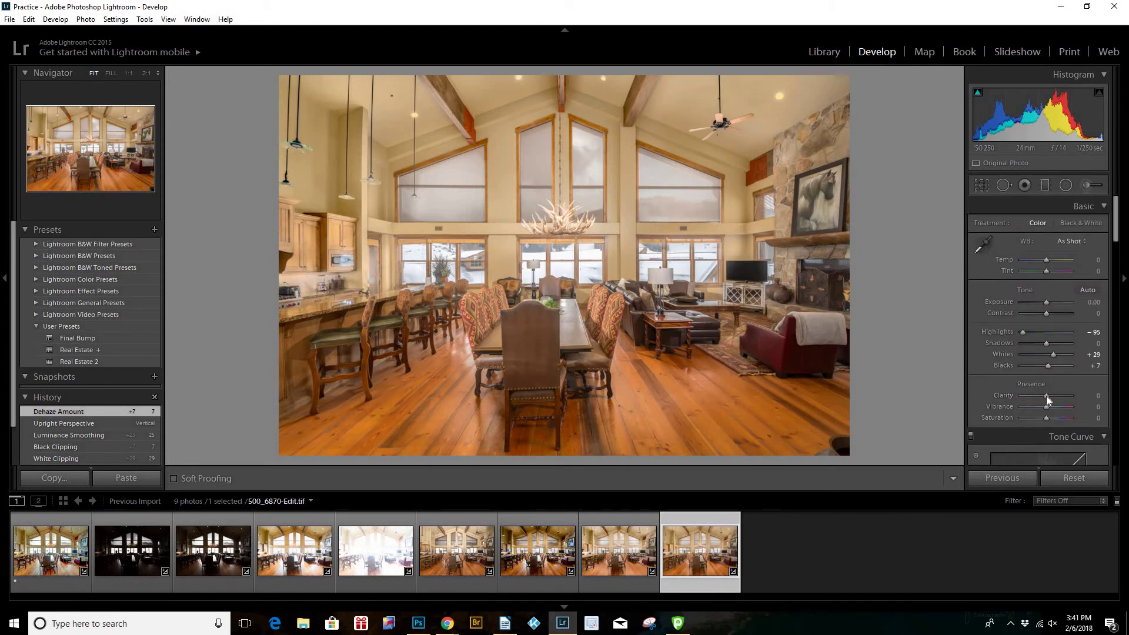
{"action": "left_click_drag", "start_coordinate": [1046, 396], "coordinate": [1047, 397]}
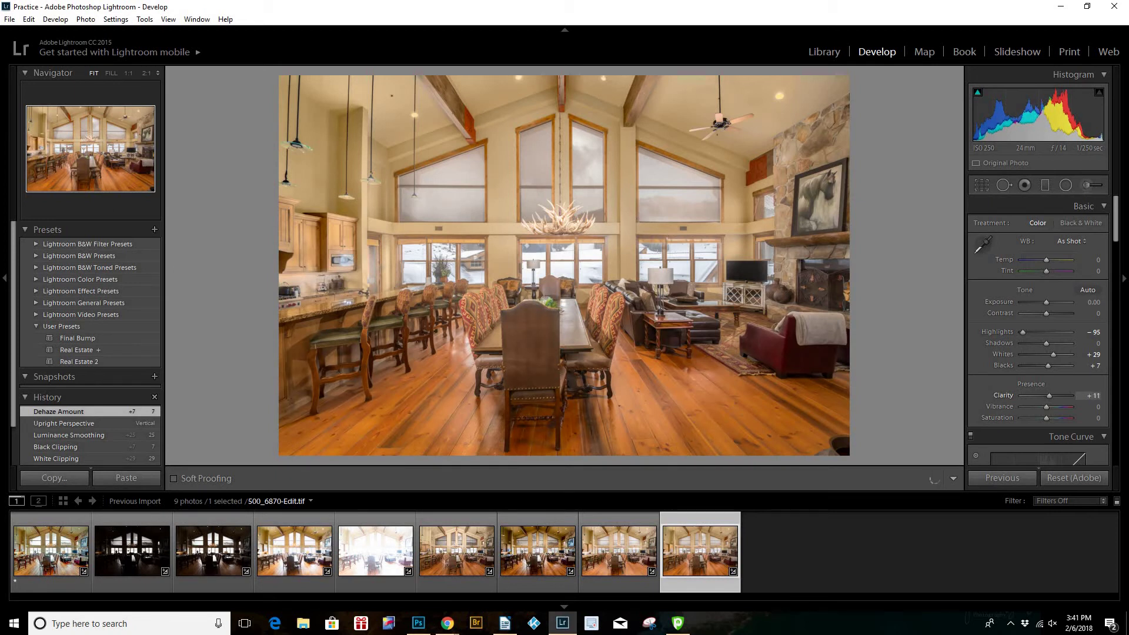
{"action": "left_click_drag", "start_coordinate": [1046, 314], "coordinate": [1048, 313]}
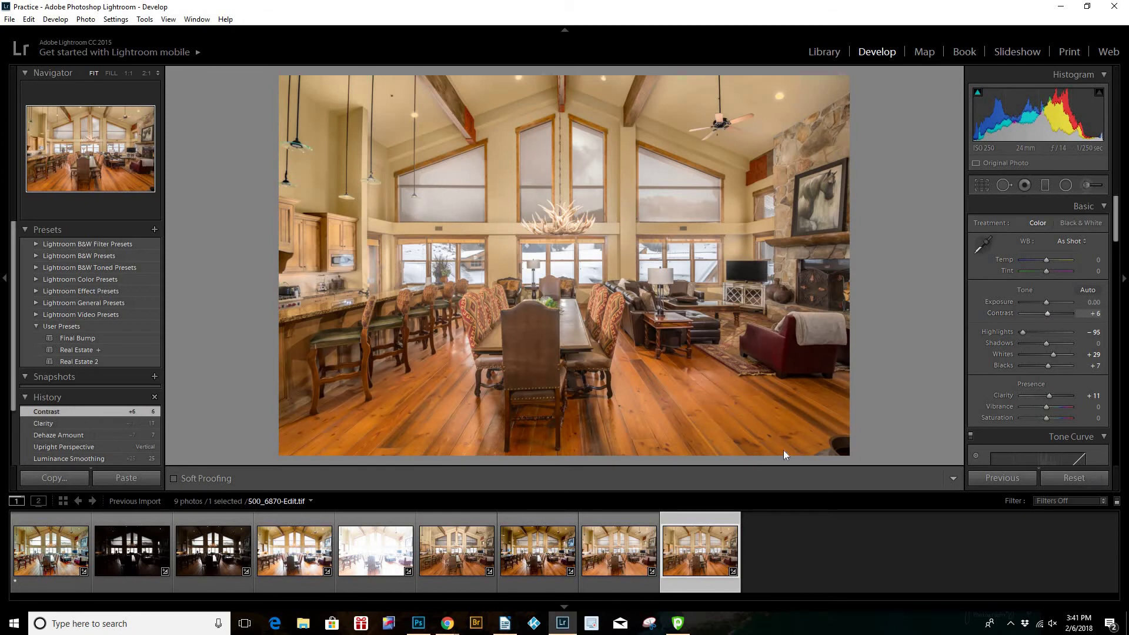
- Export the edited photo to the same folder as the original as an sRGB JPEG at quality 100
{"action": "right_click", "coordinate": [699, 566]}
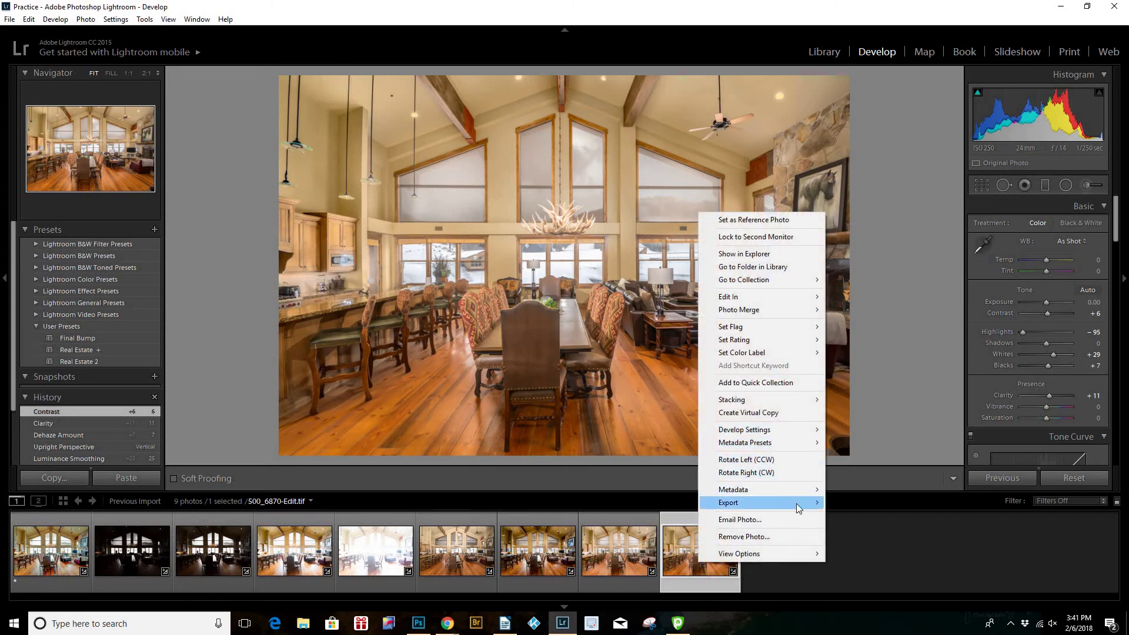
{"action": "mouse_move", "coordinate": [788, 502]}
{"action": "left_click", "coordinate": [865, 370]}
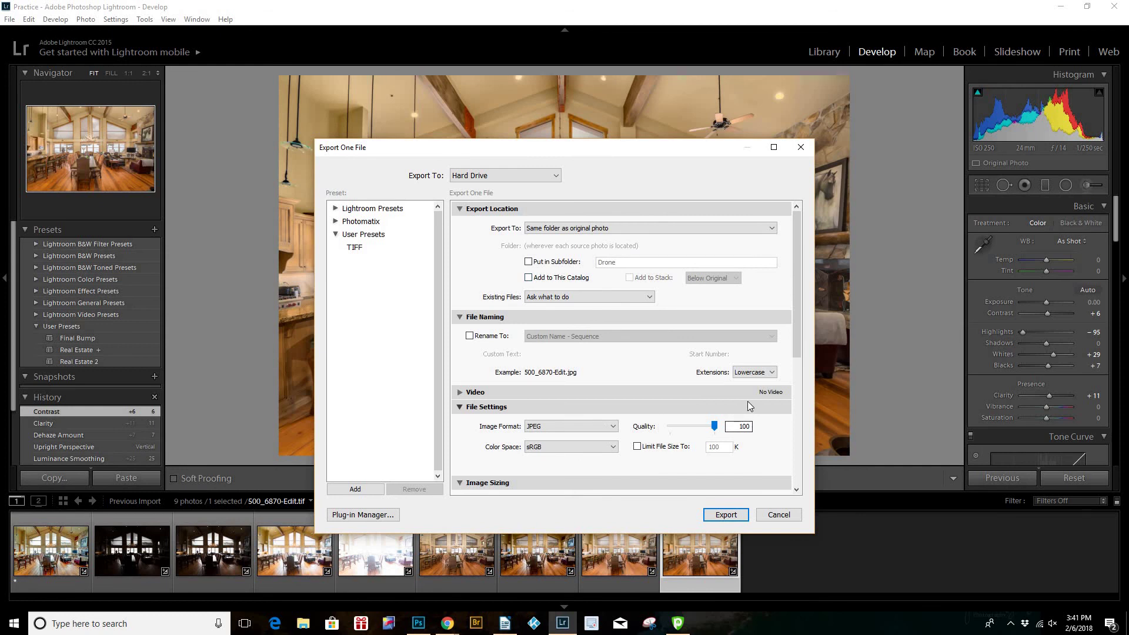
{"action": "scroll", "coordinate": [746, 401], "scroll_direction": "down", "scroll_amount": 5}
{"action": "left_click", "coordinate": [726, 515]}
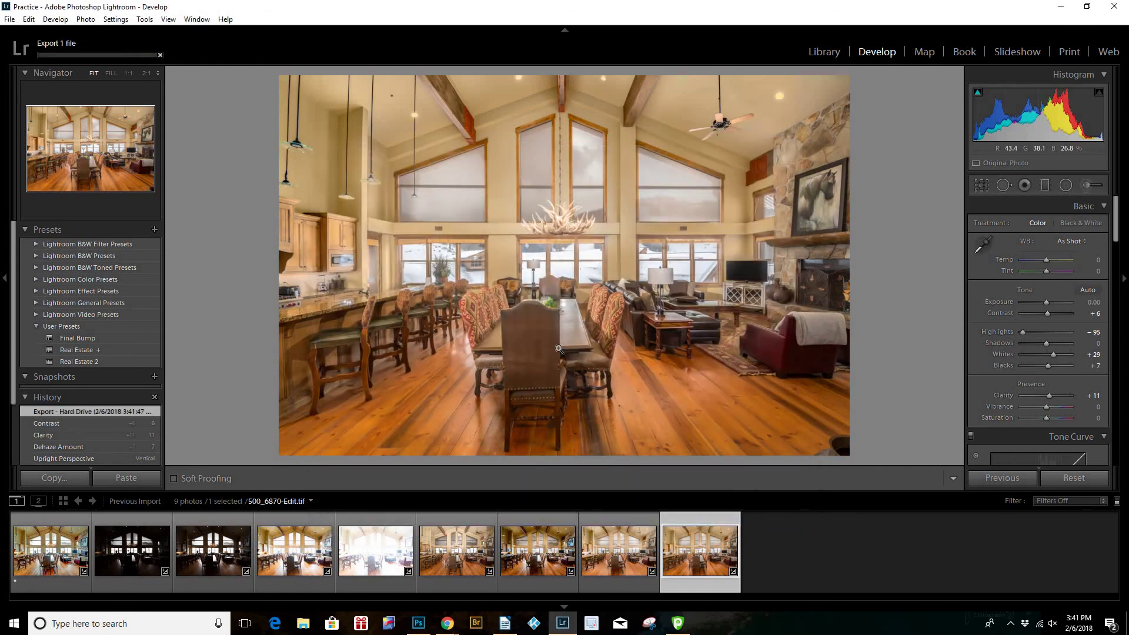